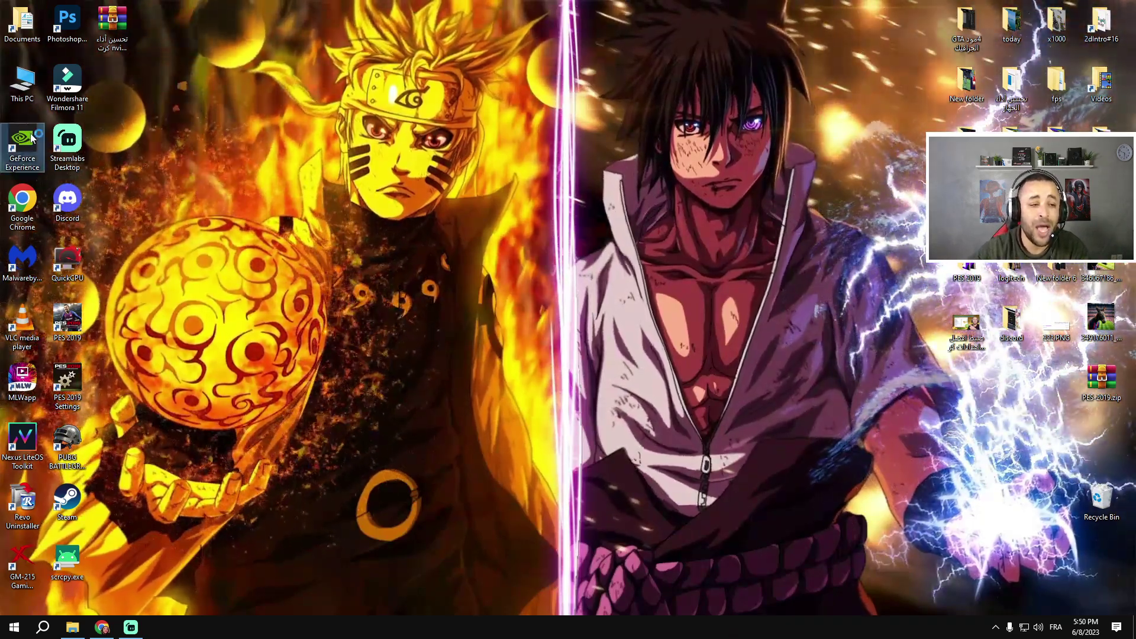
Check in GeForce Experience whether the Game Ready Driver is up to date, and close the program
double_click(18, 150)
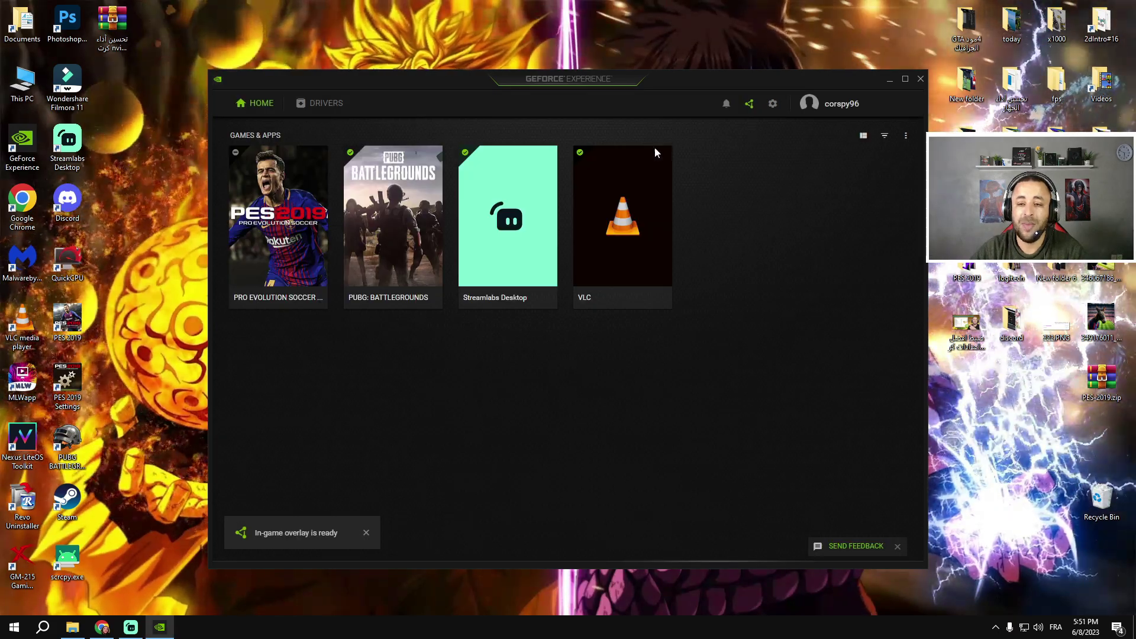
left_click(323, 105)
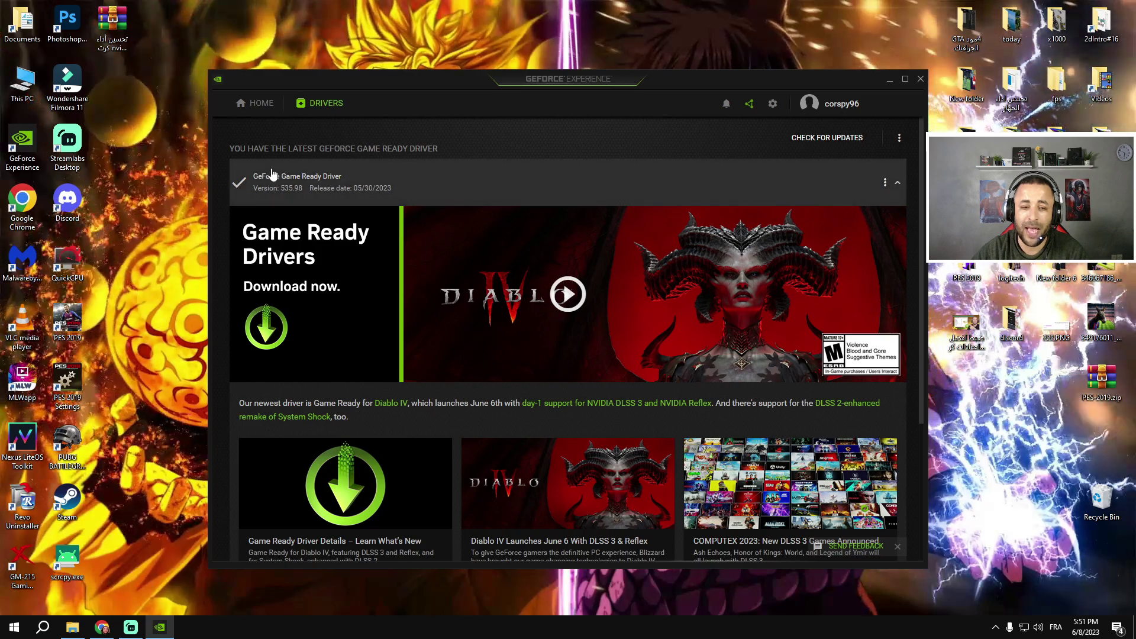
left_click(273, 175)
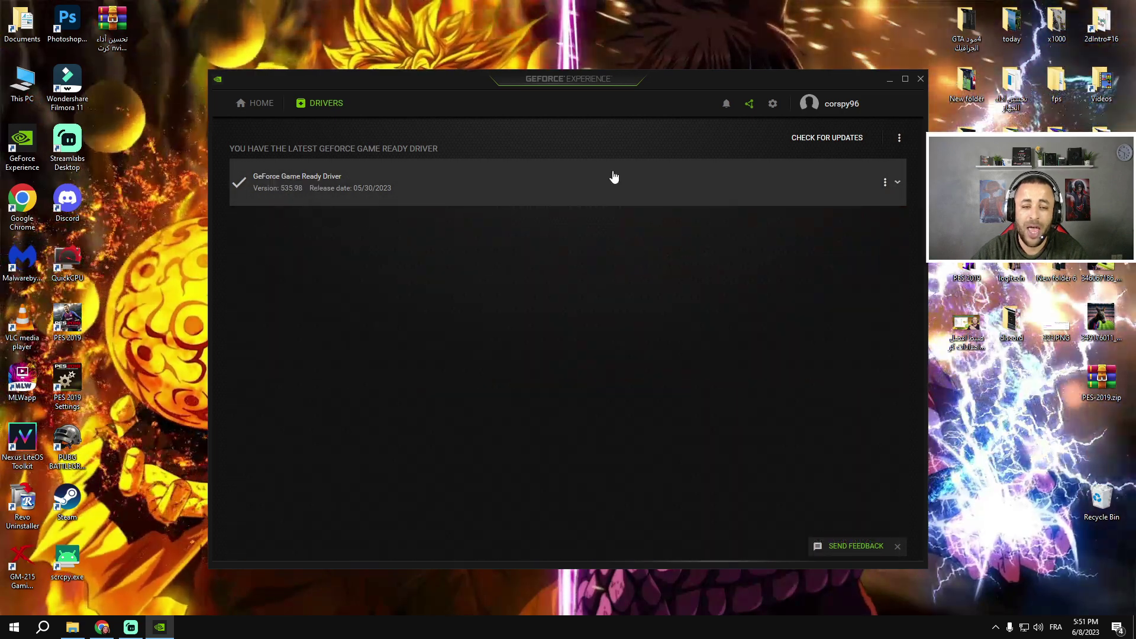
key("alt+F4")
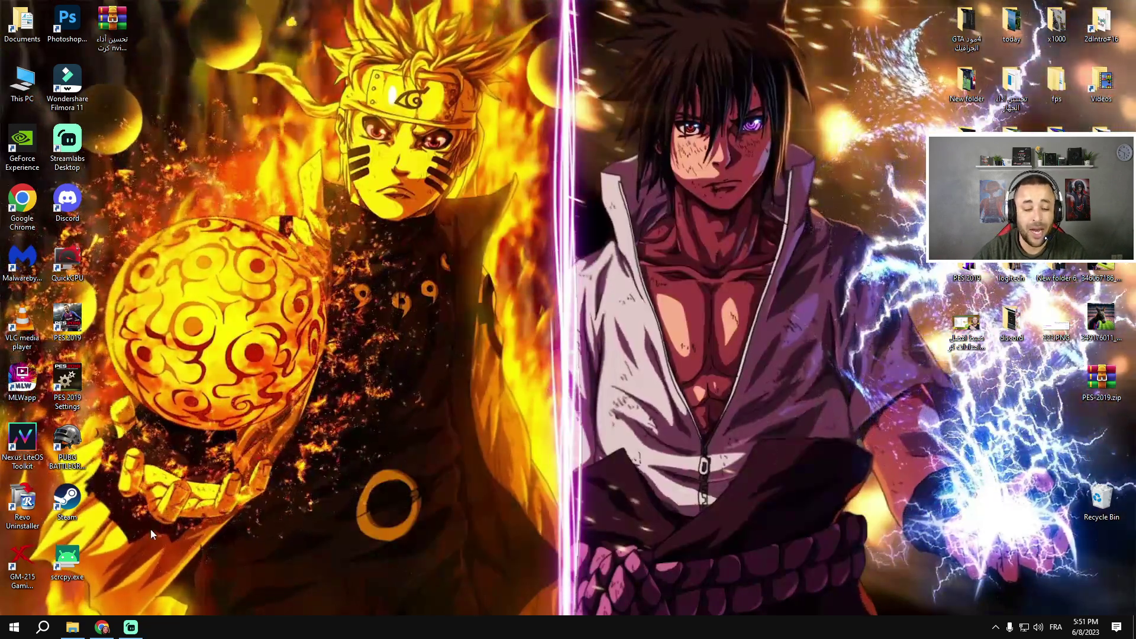
Switch to Chrome, open the file page of the nvidia.rar archive and choose the free download
key("alt+Tab")
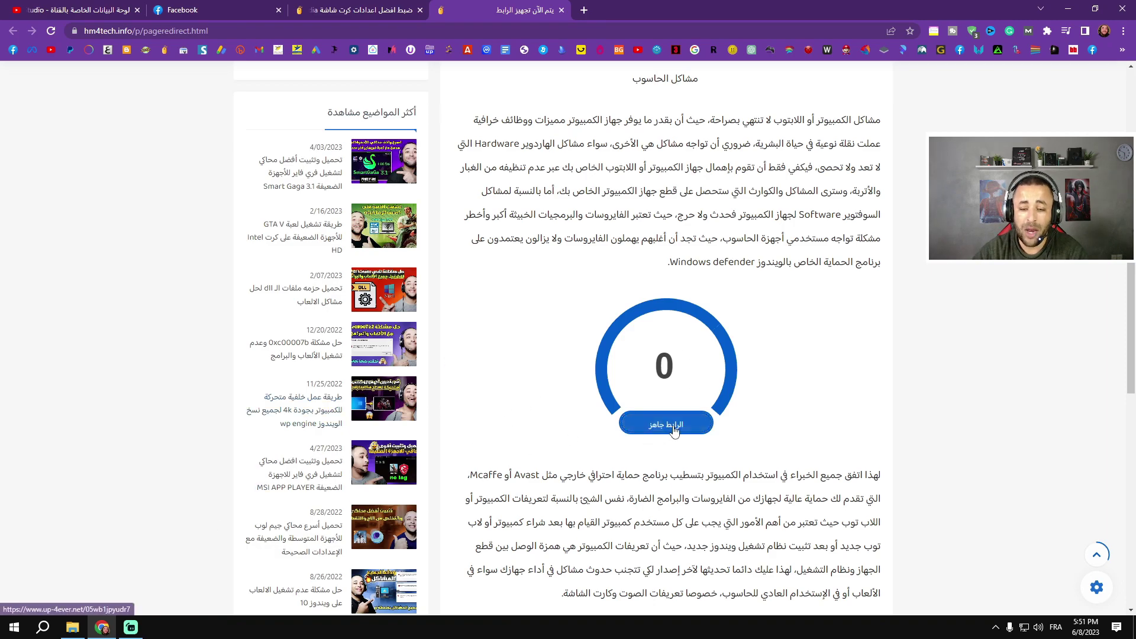
left_click(649, 432)
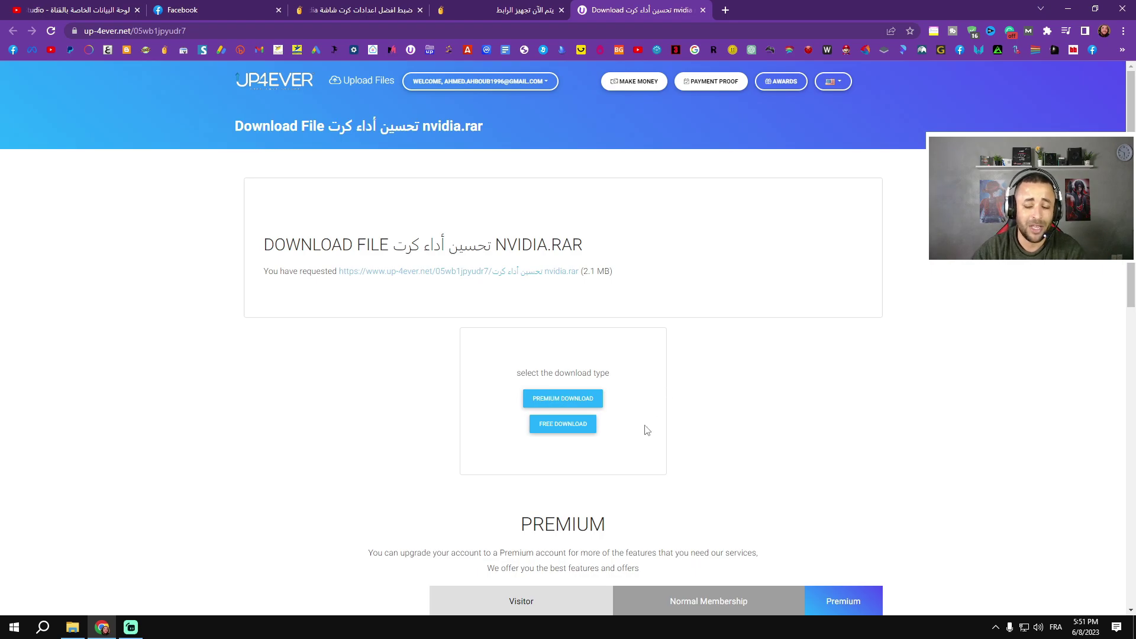
left_click(568, 428)
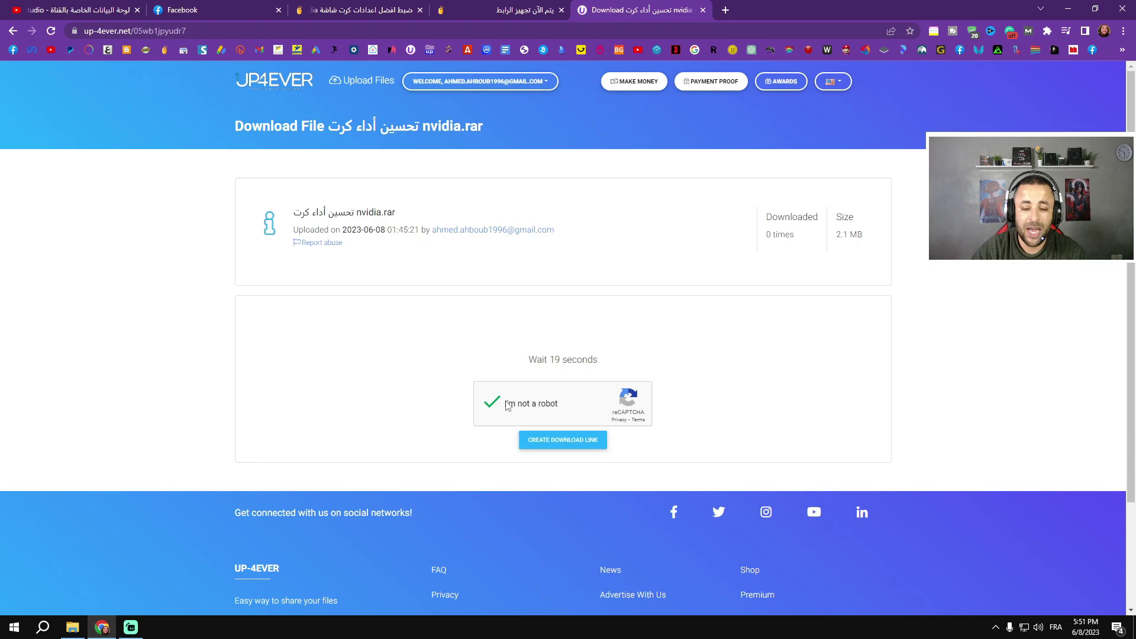
left_click(724, 9)
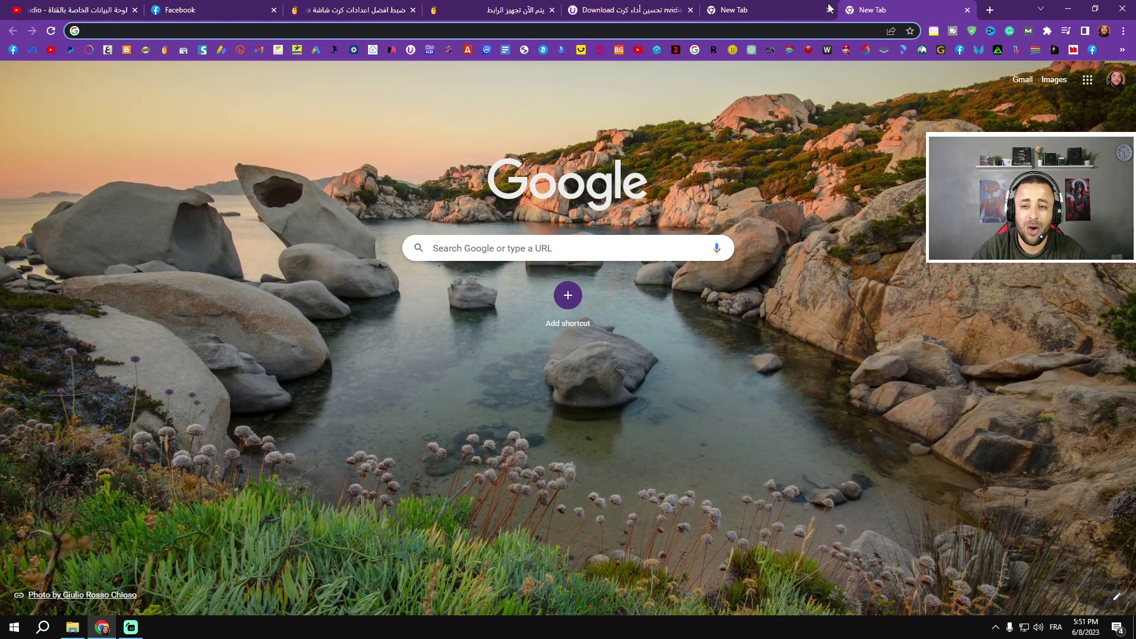
left_click(829, 10)
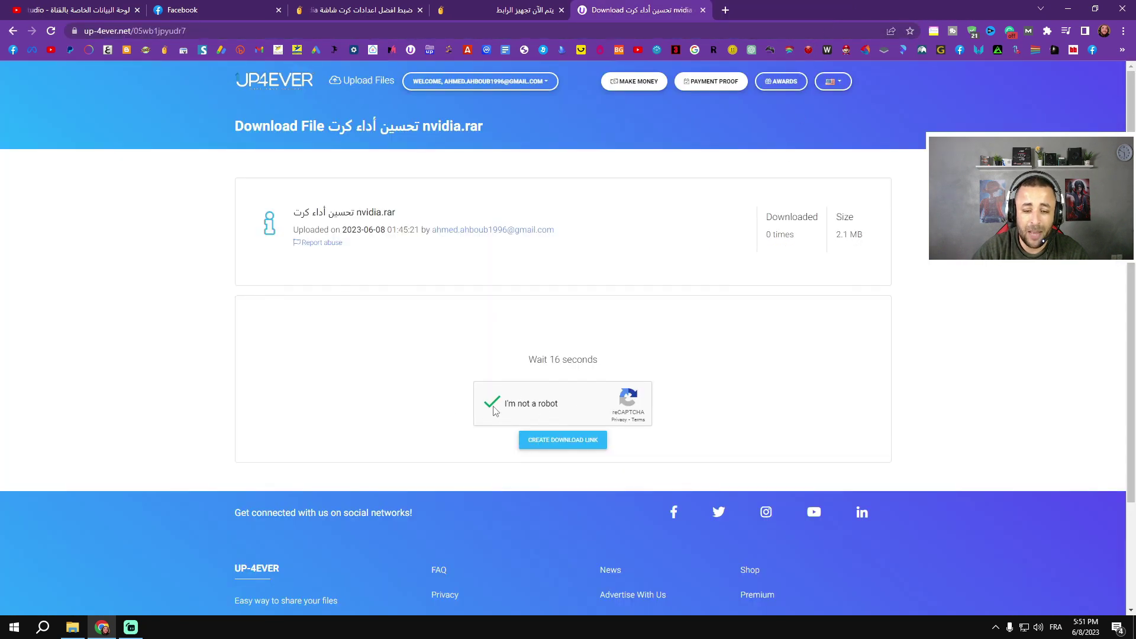
left_click(723, 8)
left_click(829, 10)
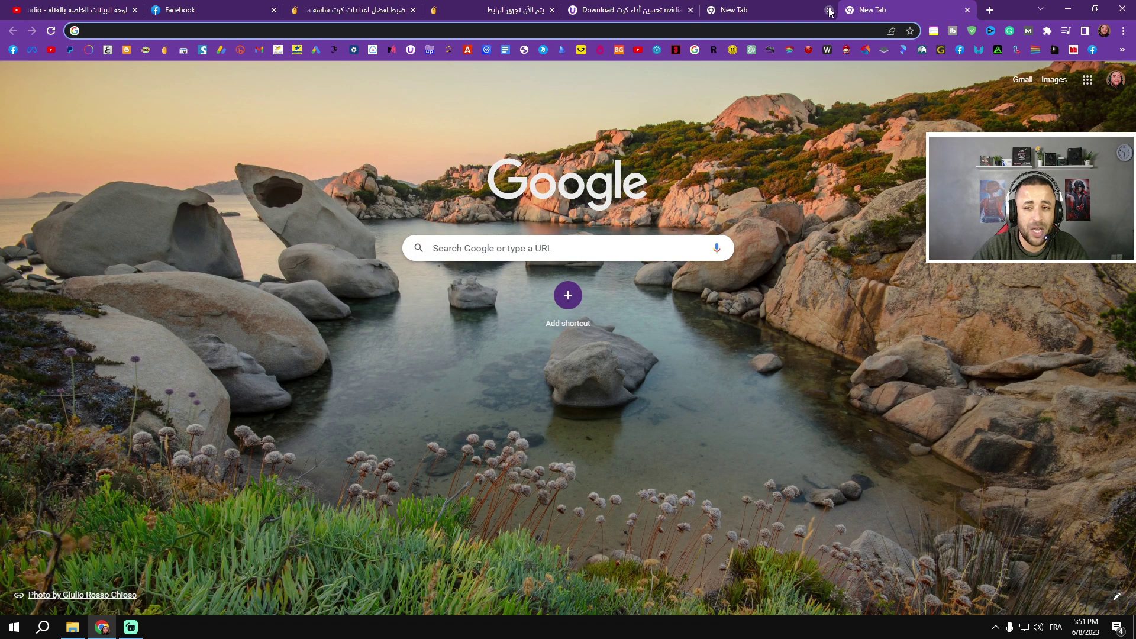
left_click(829, 10)
left_click(829, 10)
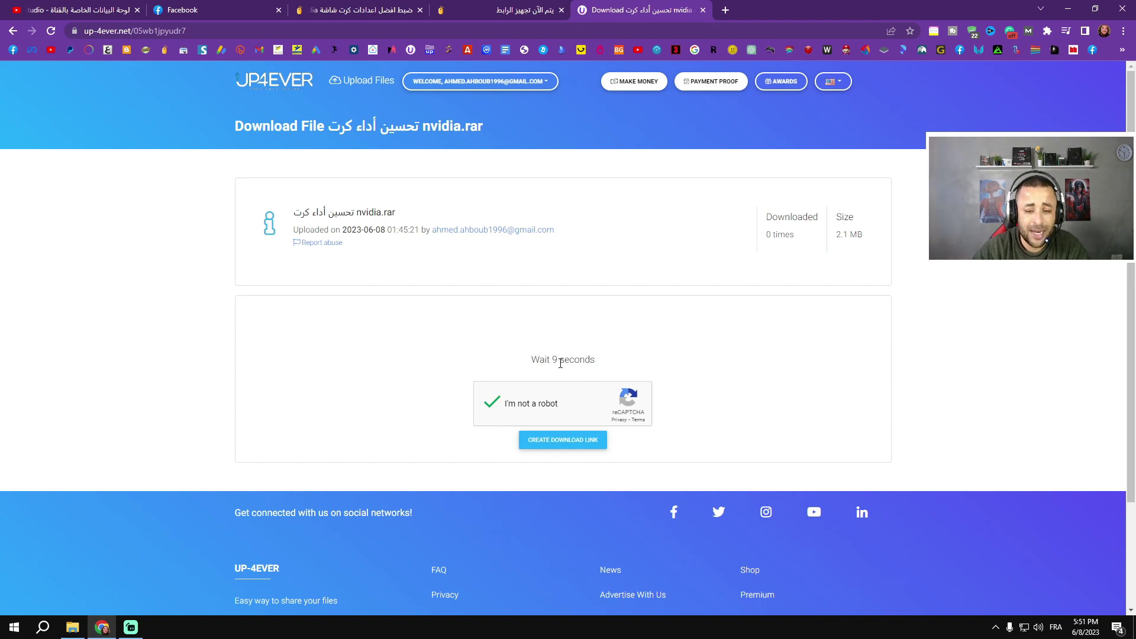
Generate the nvidia.rar download link, request the file, and close the file-host and AliExpress tabs
left_click(563, 439)
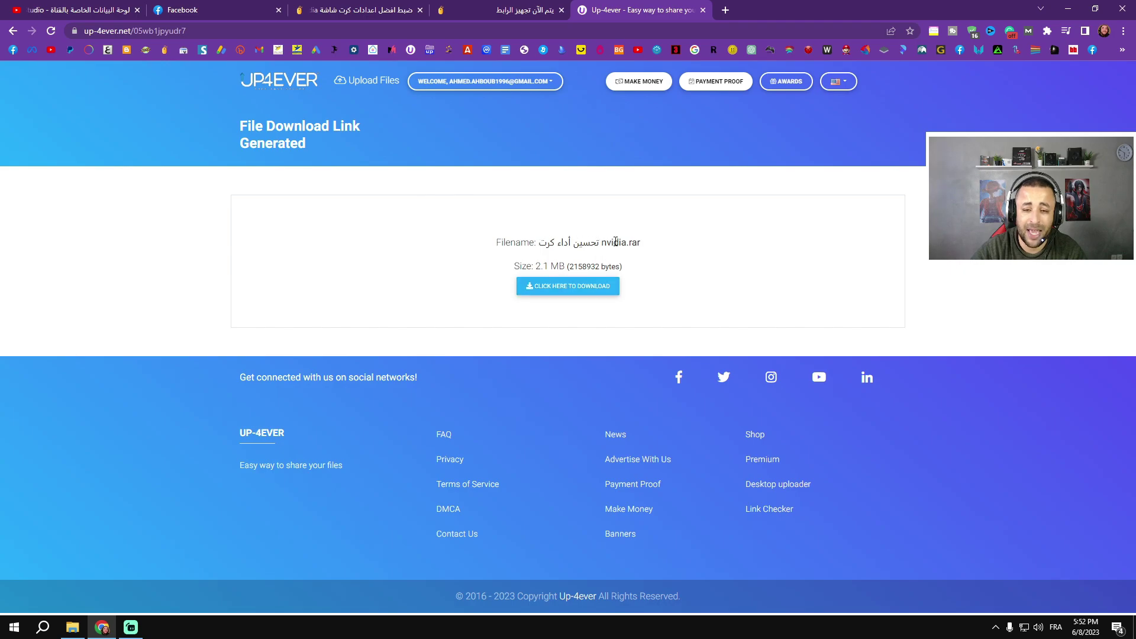
left_click(560, 288)
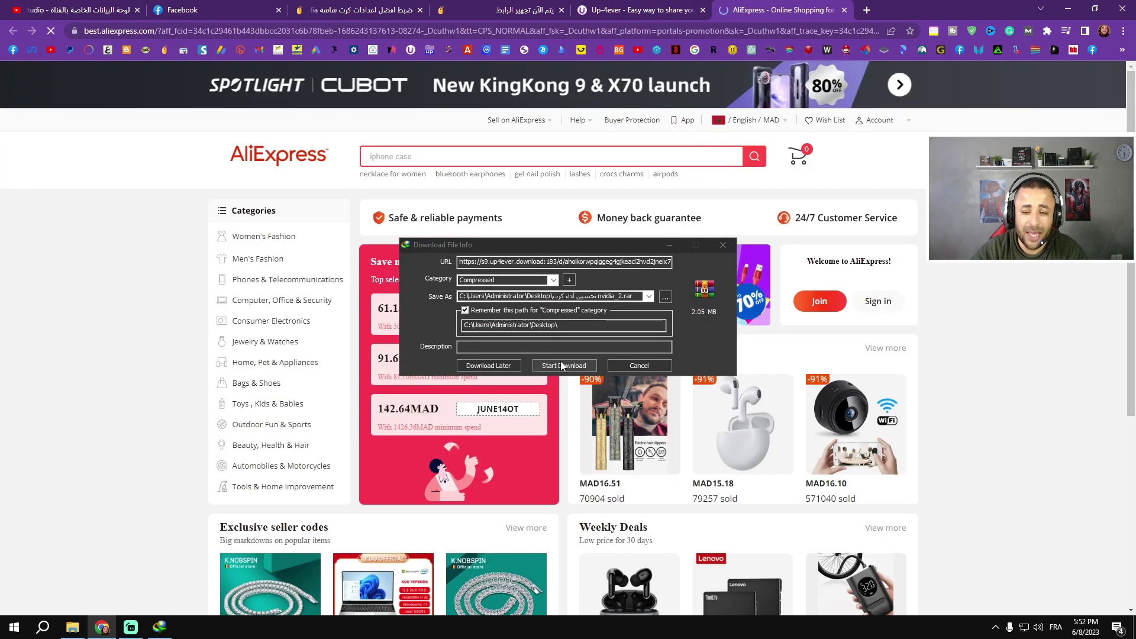
left_click(543, 364)
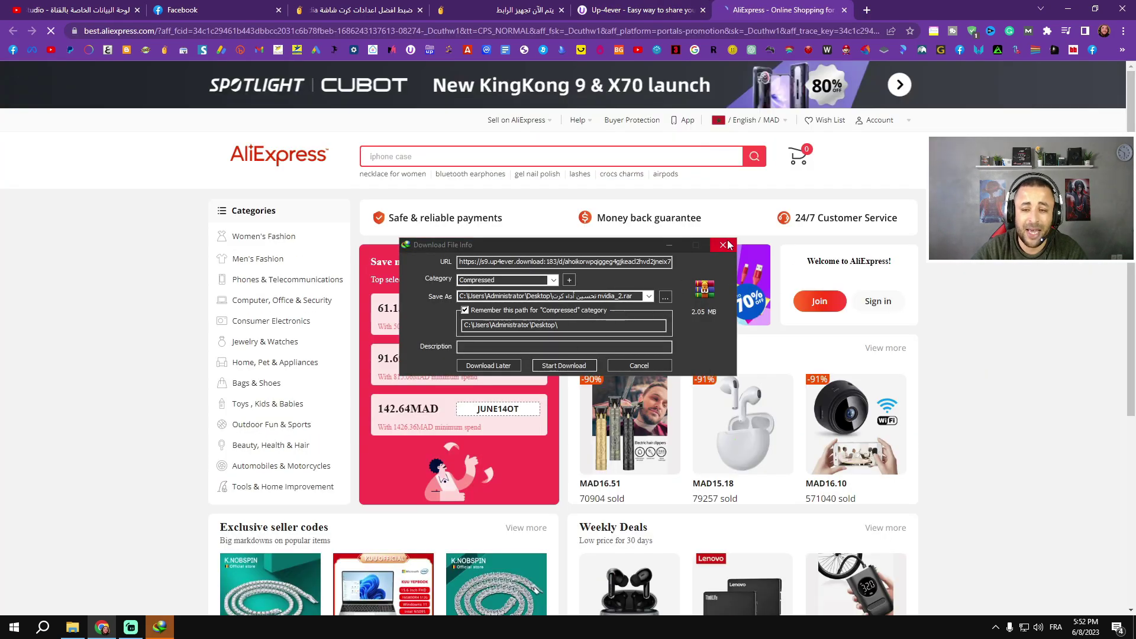
left_click(707, 11)
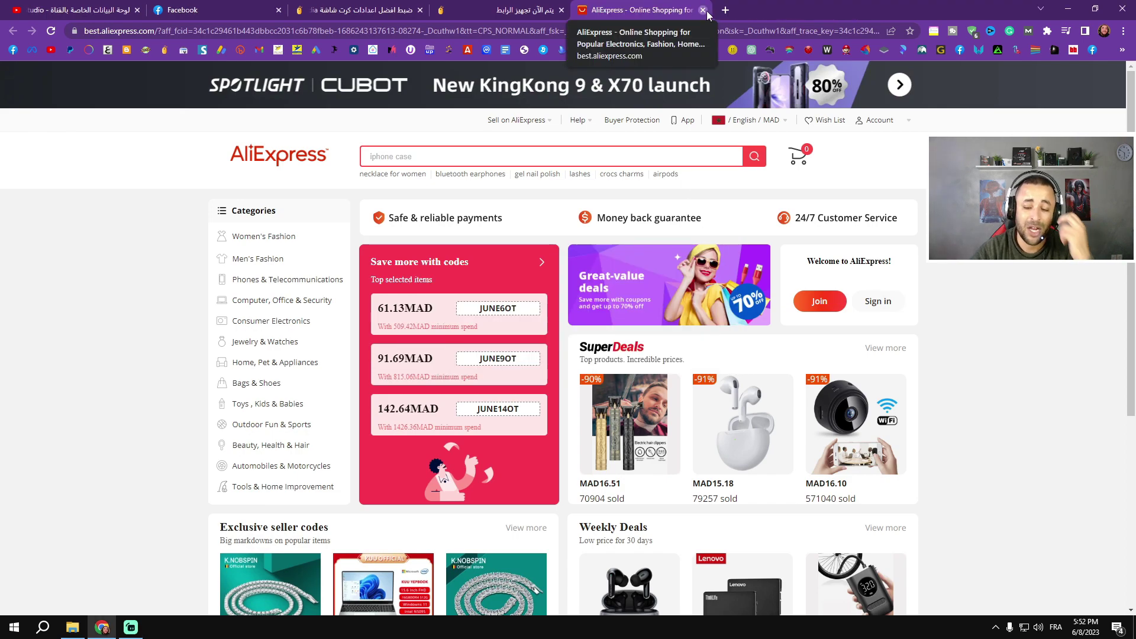
left_click(702, 10)
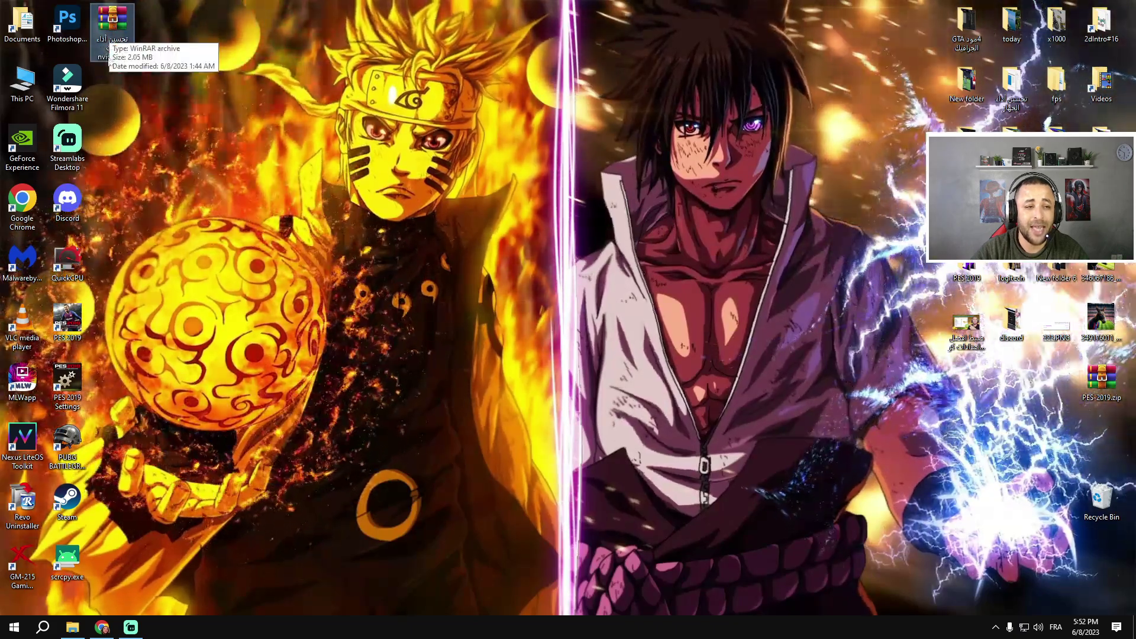
Extract the nvidia archive on the desktop into its own folder and open that folder in a maximized window
right_click(125, 28)
left_click(172, 87)
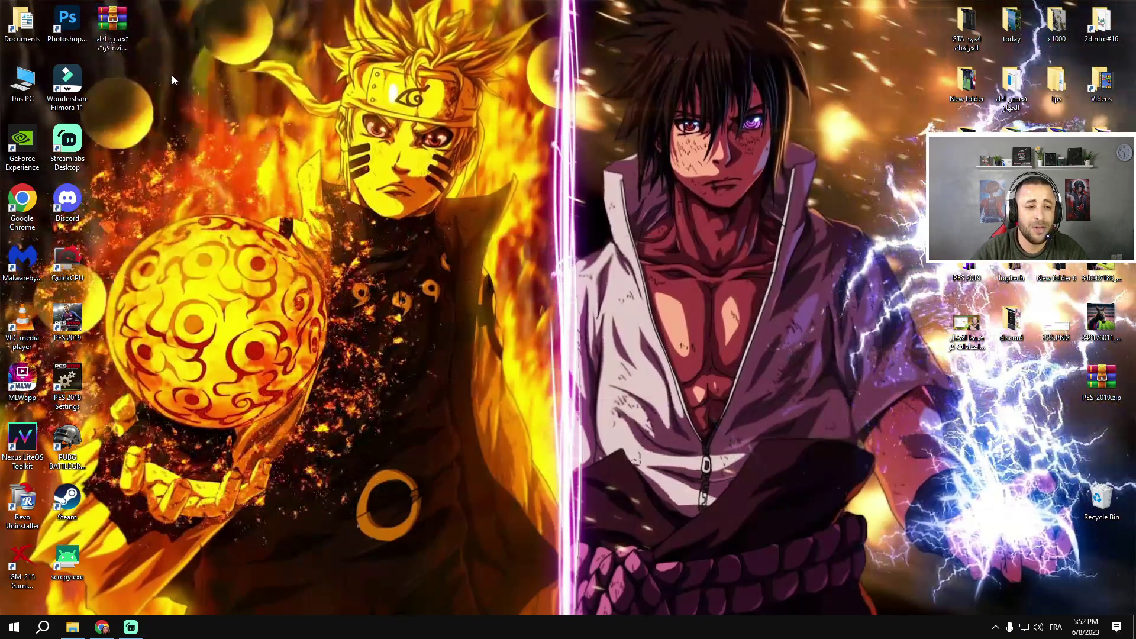
double_click(114, 88)
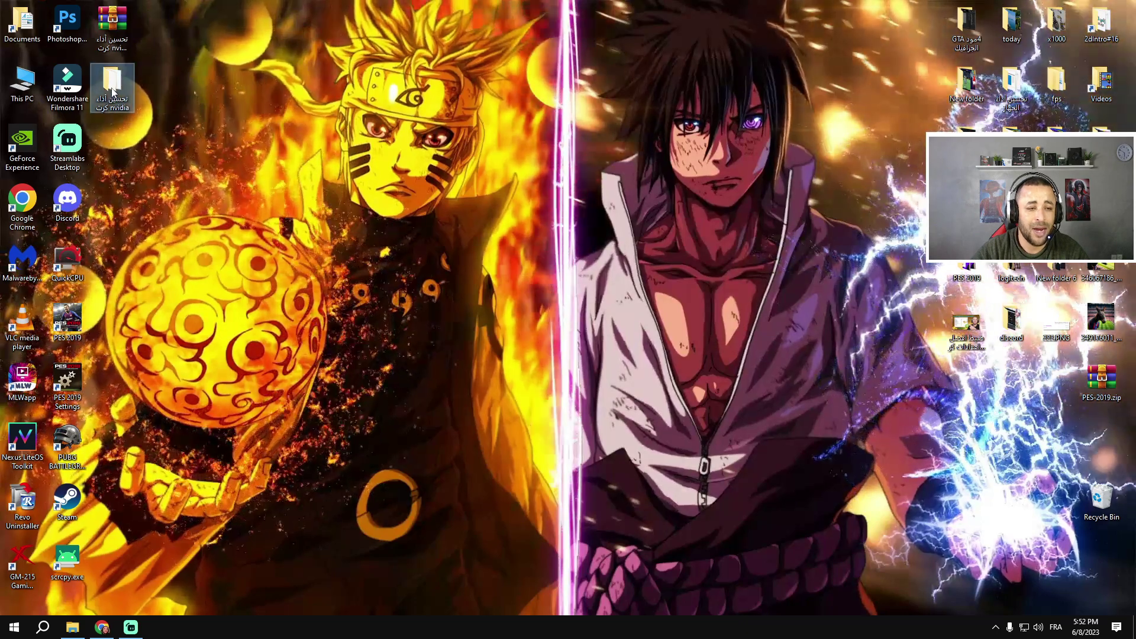
double_click(726, 55)
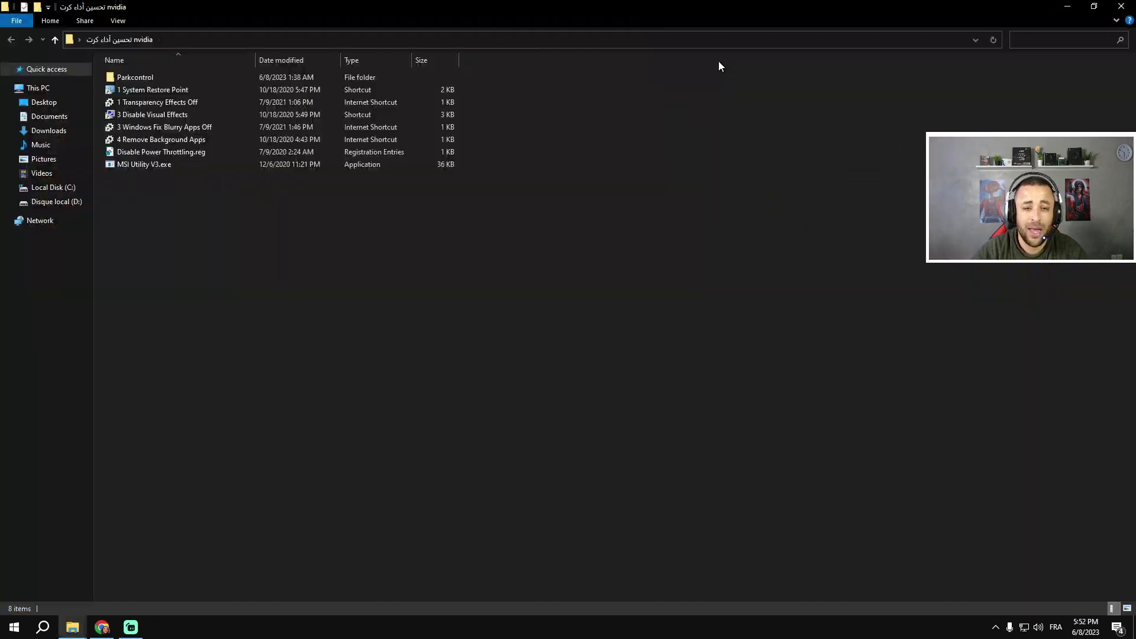
Install ParkControl from parkcontrolsetup64.exe in the Parkcontrol folder, accepting the license agreement and the default options
left_click(128, 79)
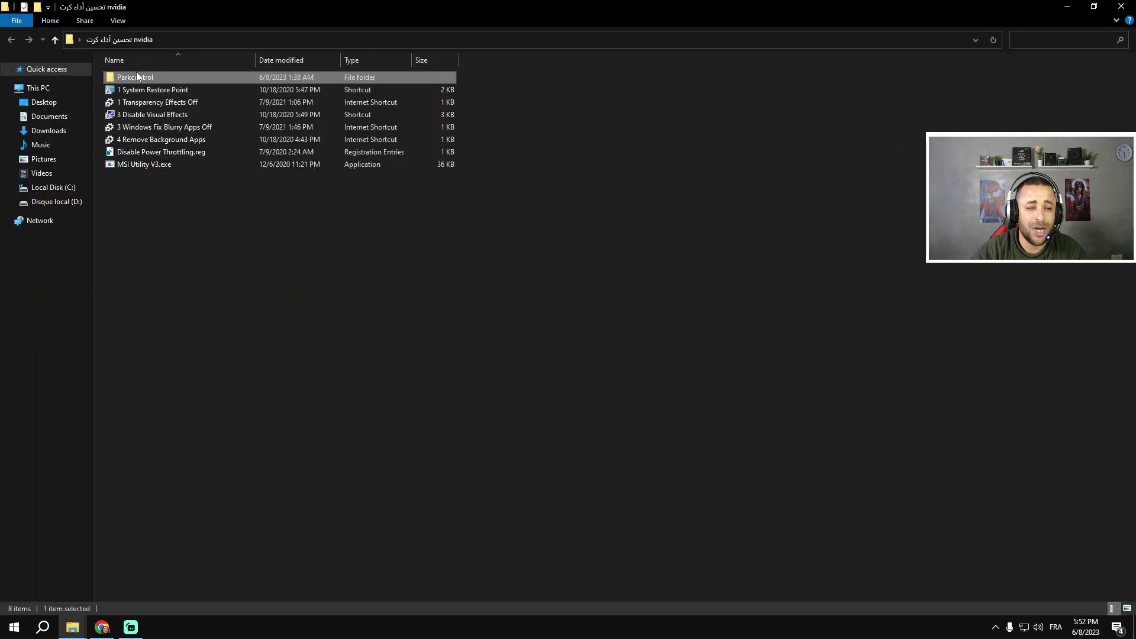
double_click(135, 77)
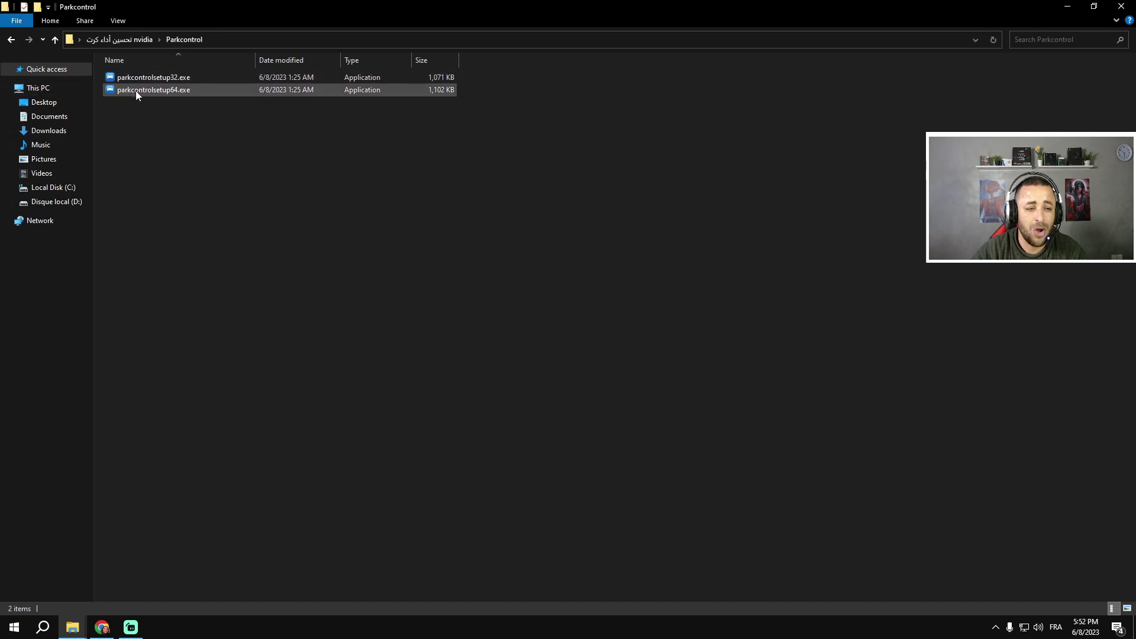
double_click(178, 90)
left_click(571, 340)
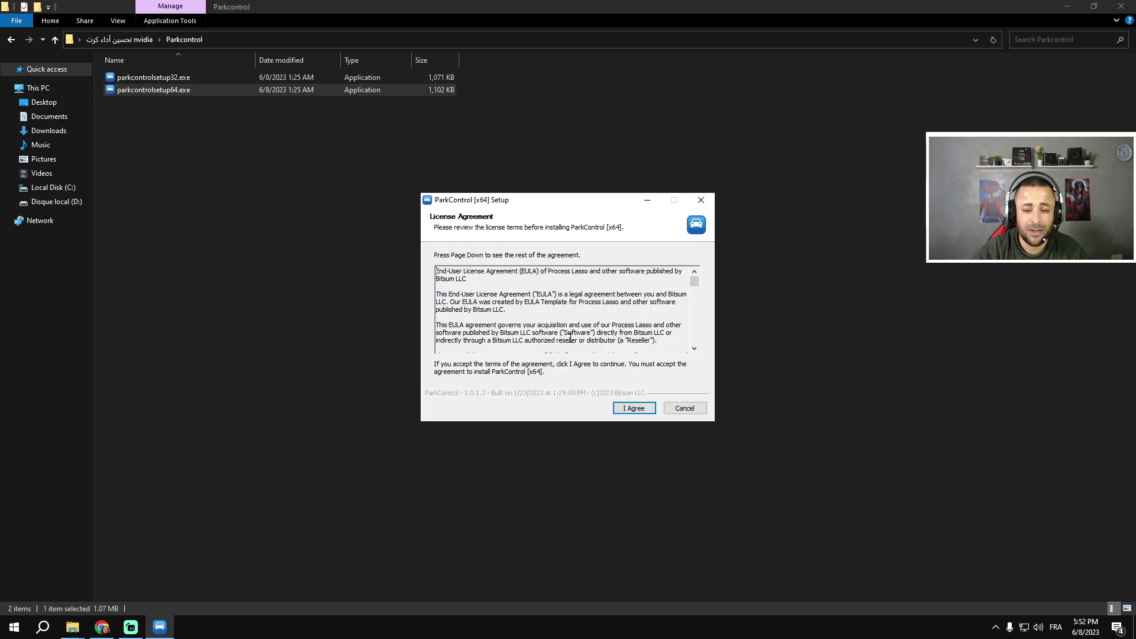
left_click(647, 412)
left_click(640, 407)
left_click(641, 407)
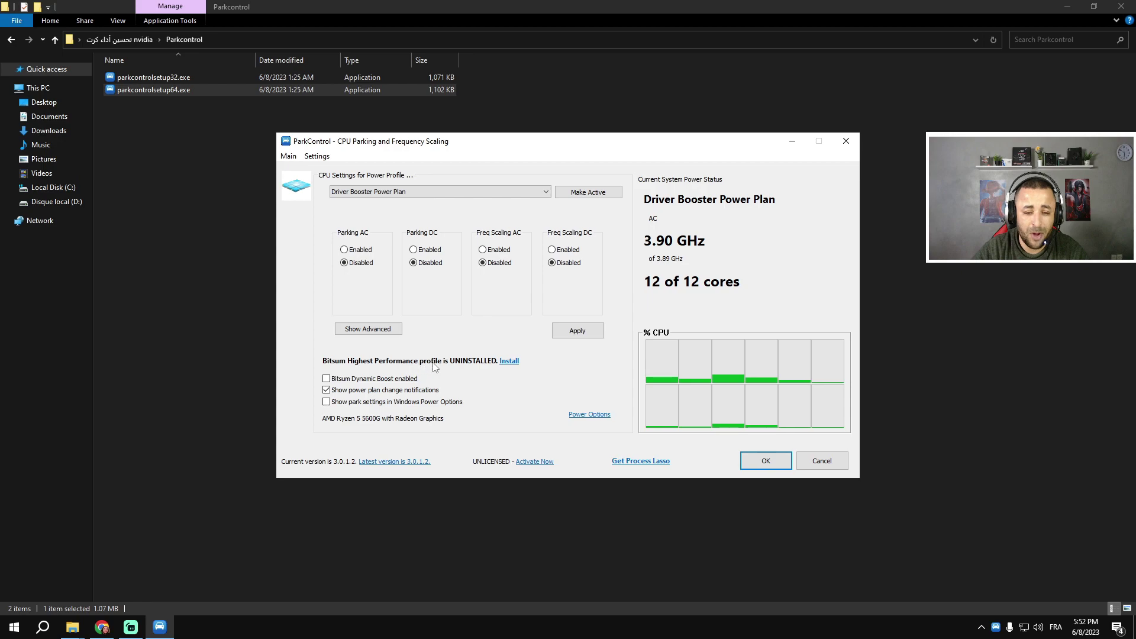
Install the Bitsum Highest Performance profile in ParkControl and make it the active power profile
left_click(514, 367)
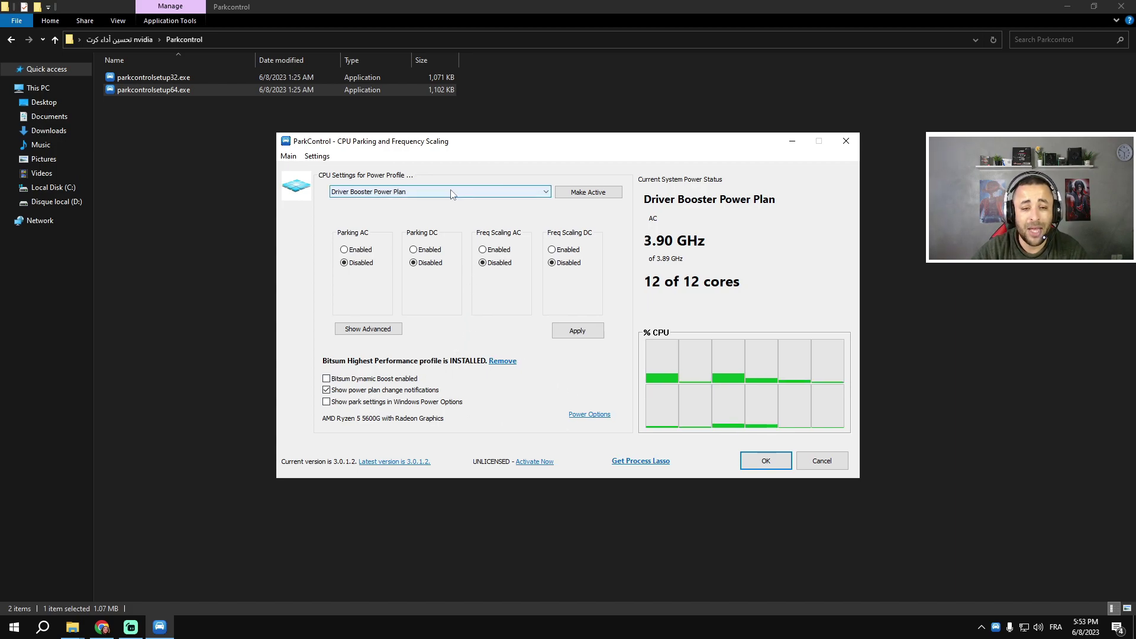
left_click(364, 194)
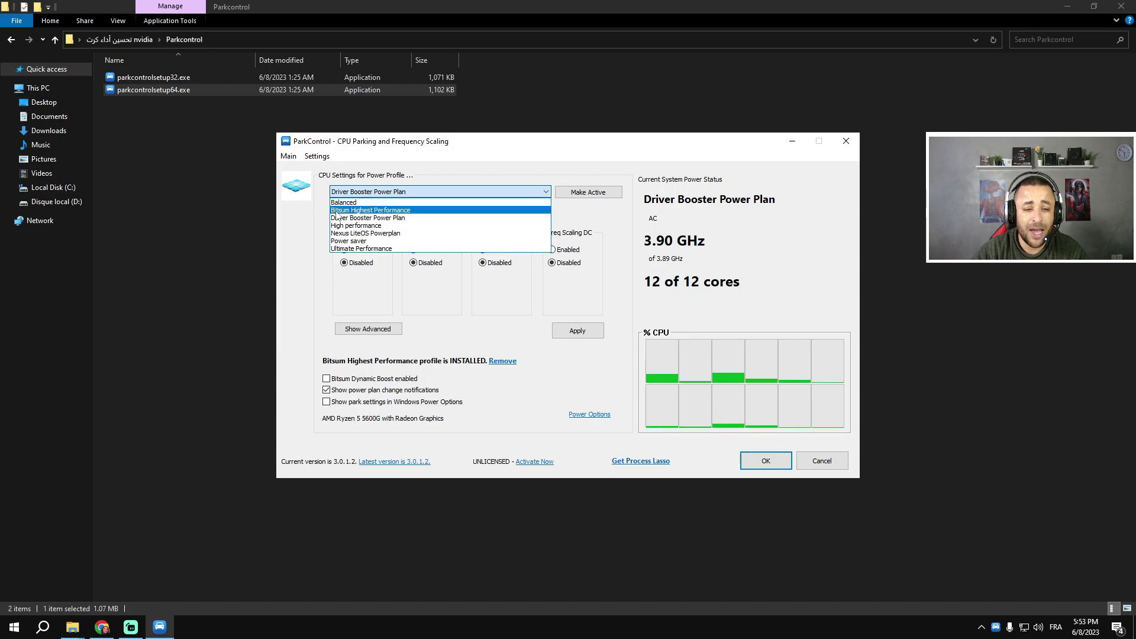
left_click(392, 211)
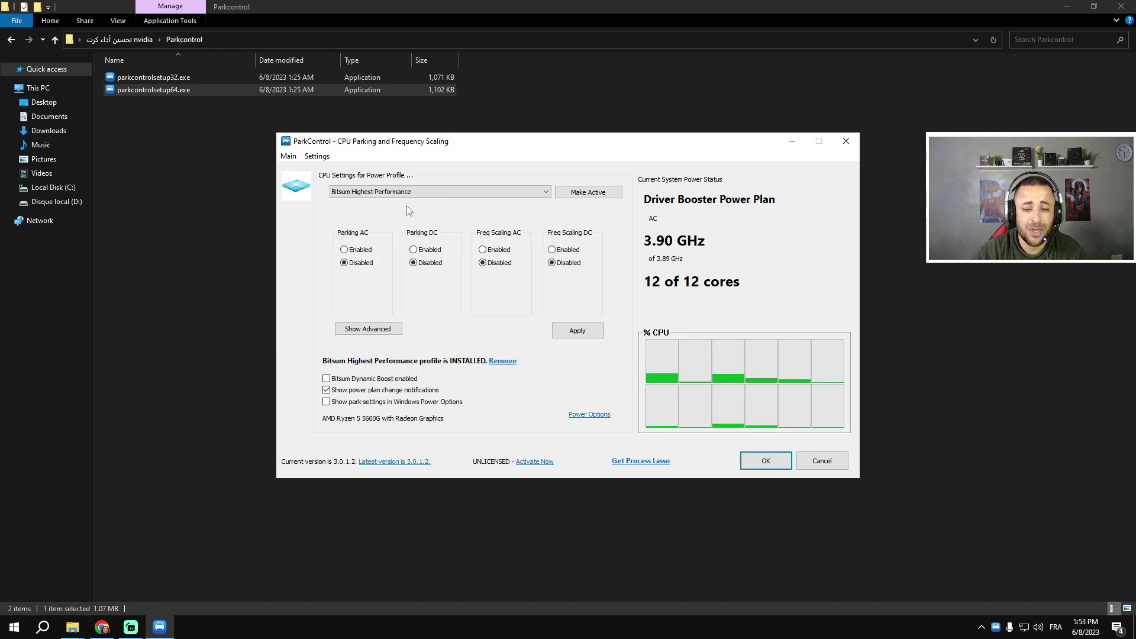
left_click(590, 194)
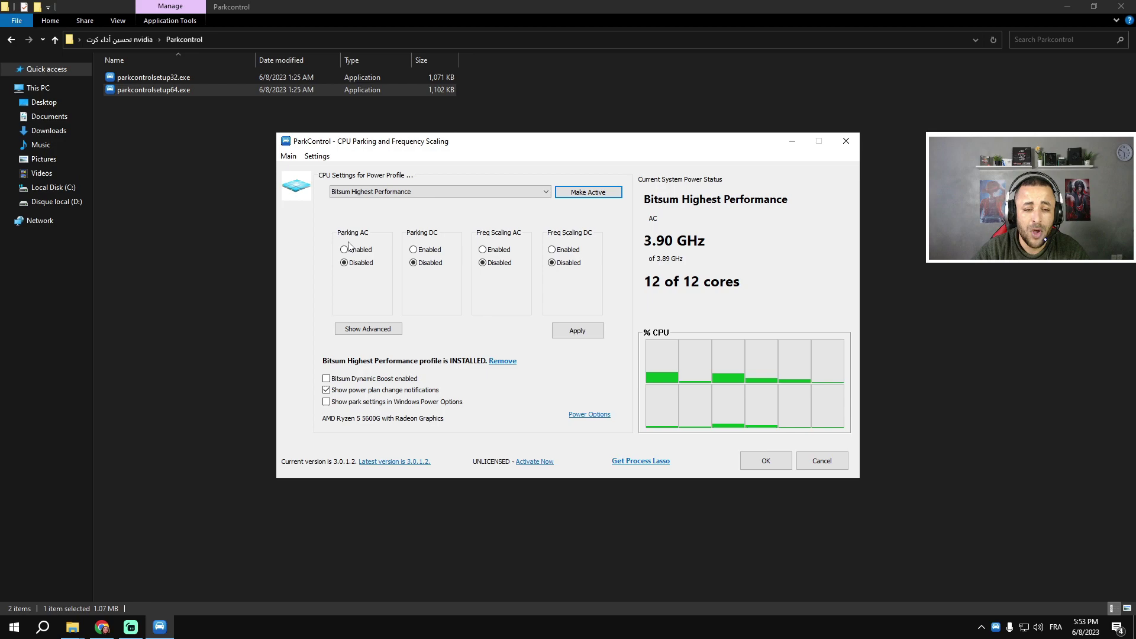
Show the advanced CPU parking and frequency scaling values, apply the profile's settings and close ParkControl
left_click(367, 329)
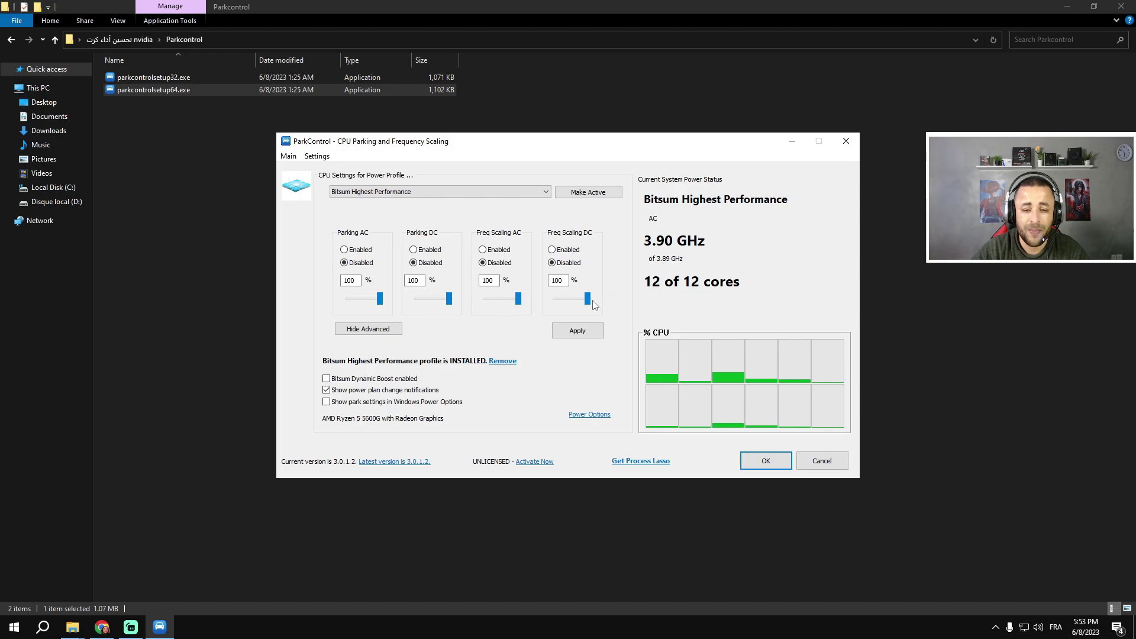
left_click(577, 330)
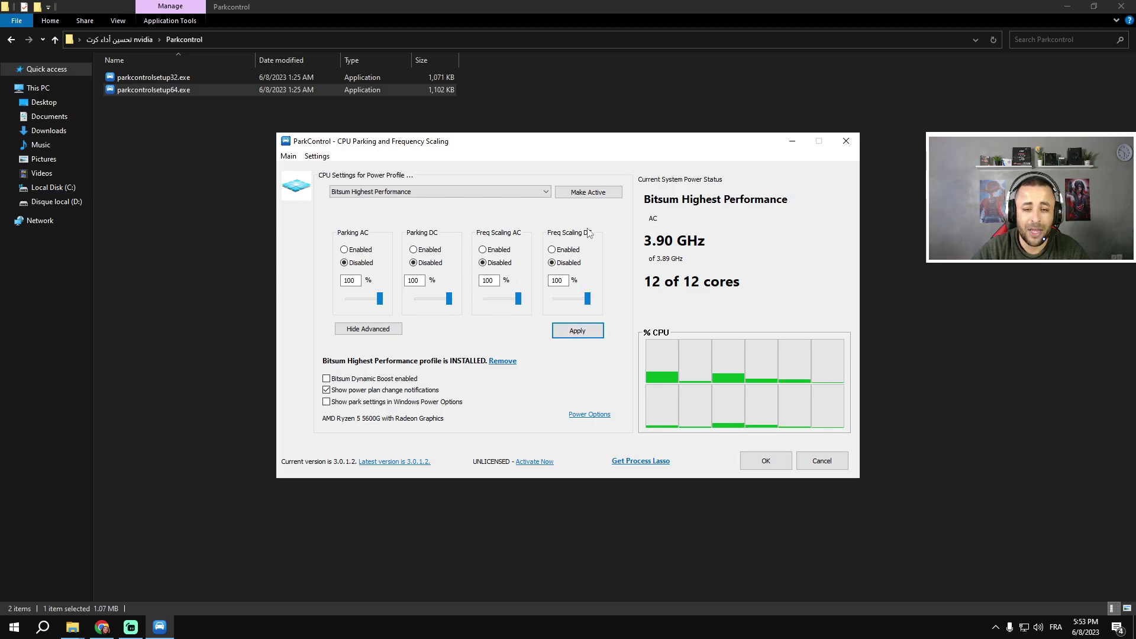
left_click(761, 461)
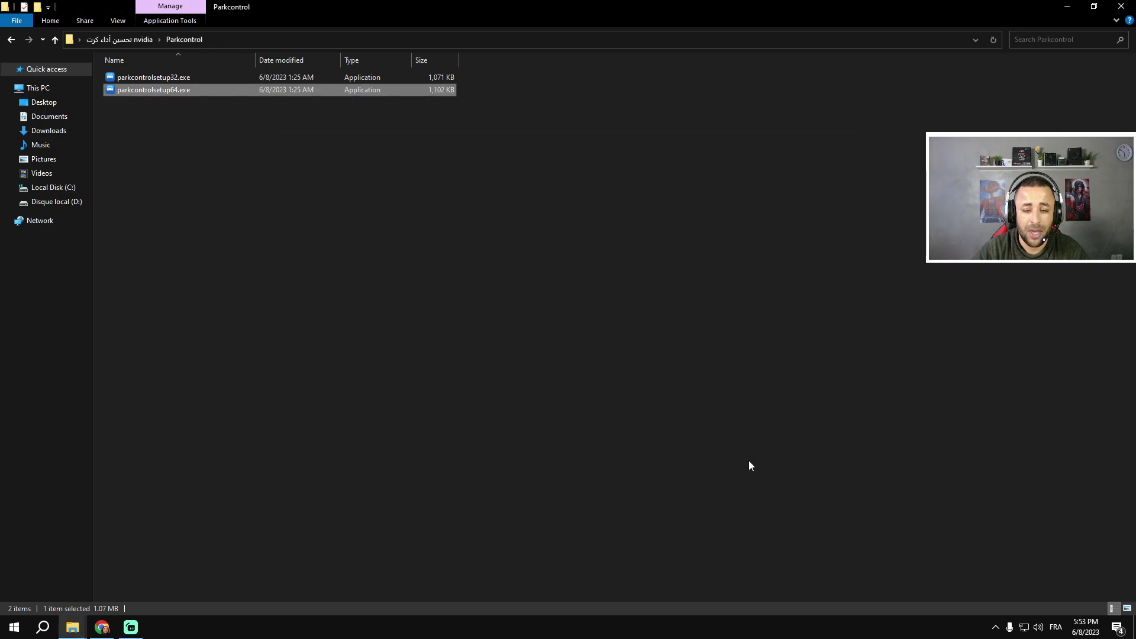
Open the System Restore Point shortcut from the extracted nvidia folder, minimize the folder window and reposition the System Properties dialog
left_click(13, 40)
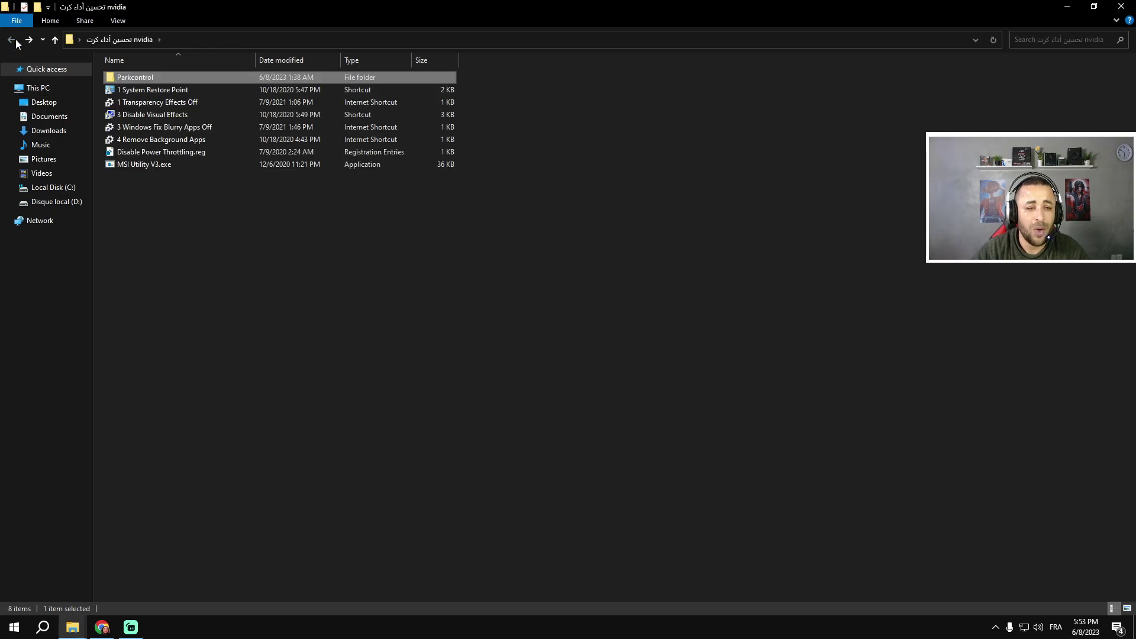
left_click(110, 91)
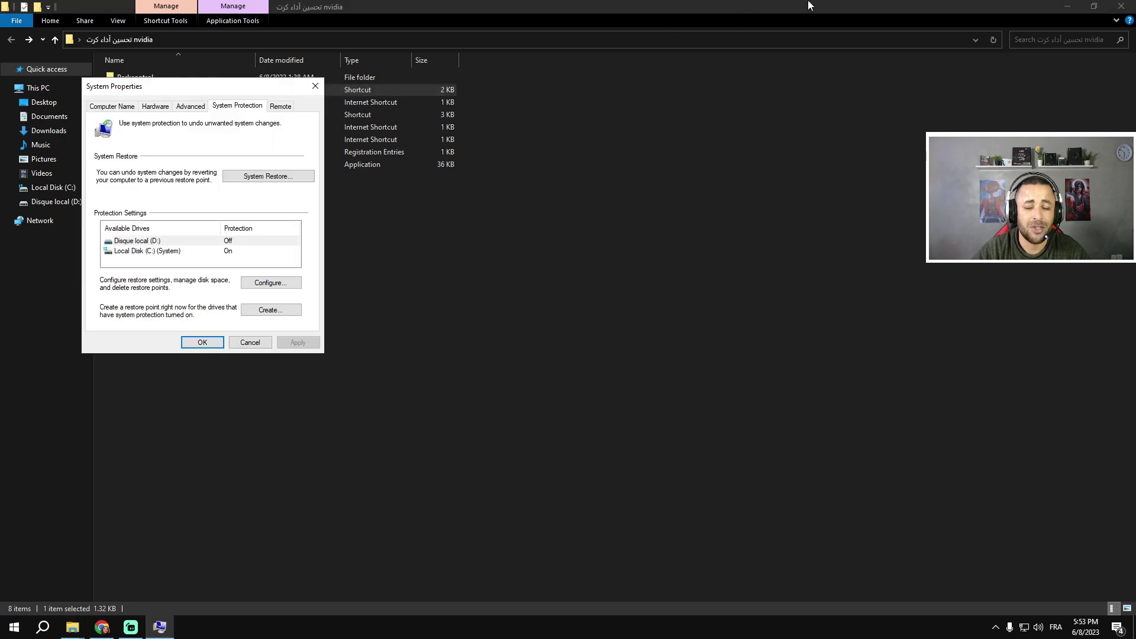
left_click(1068, 6)
left_click_drag(147, 86, 306, 122)
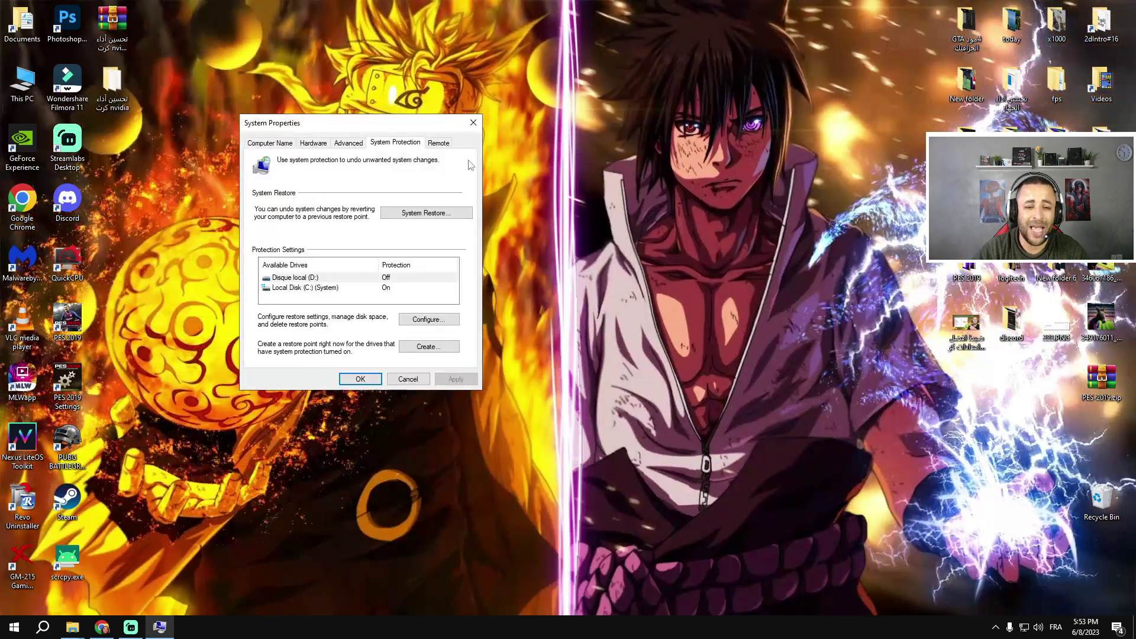
right_click(645, 228)
left_click(695, 262)
right_click(585, 222)
left_click(631, 256)
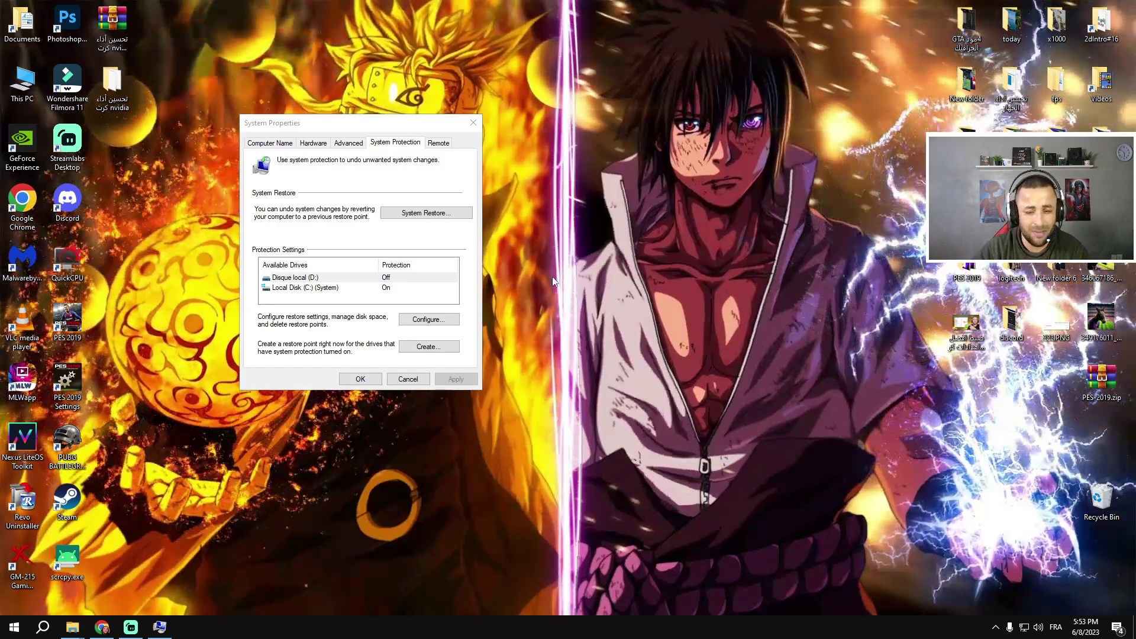
right_click(582, 222)
left_click(609, 256)
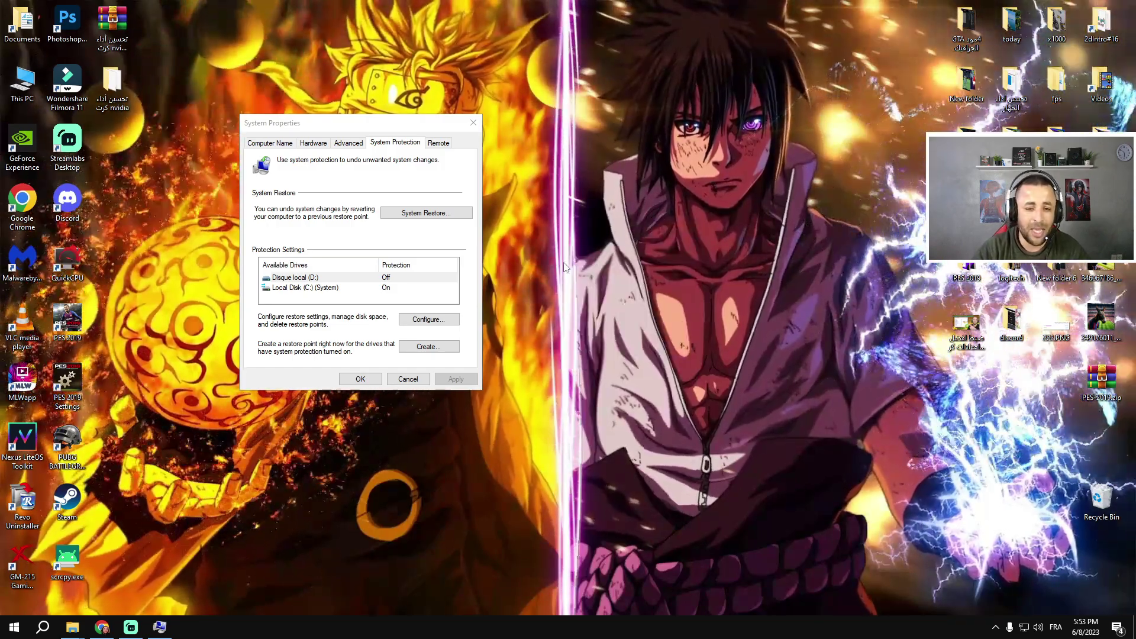
Configure system protection for Local Disk (C:), keeping it turned on and raising the maximum disk usage to 5% (11.89 GB)
left_click(305, 289)
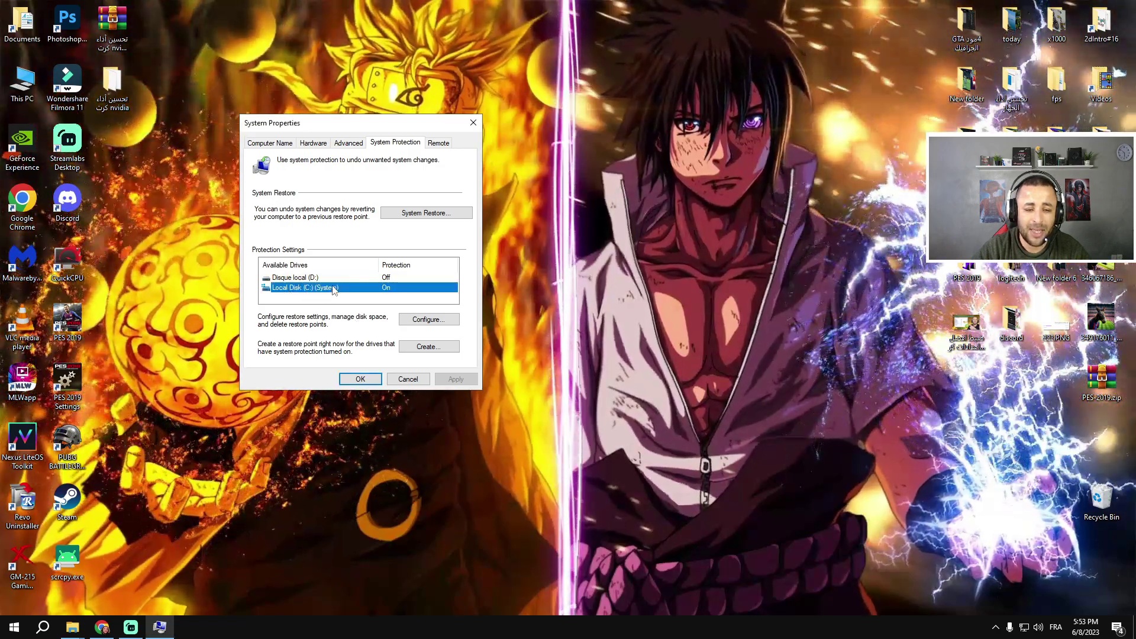
left_click(428, 320)
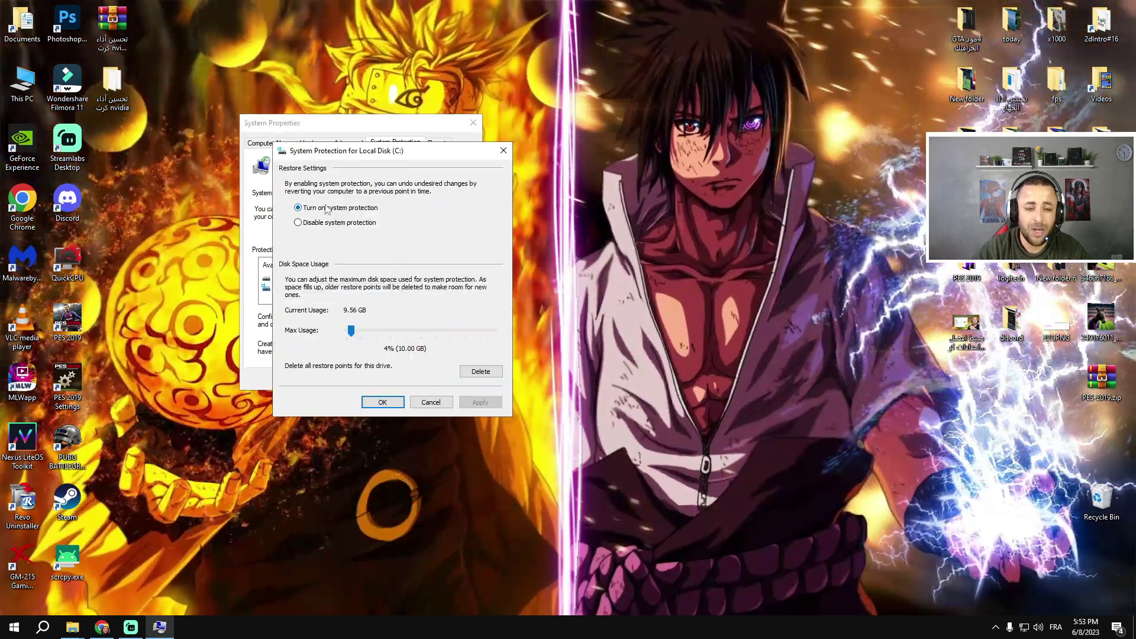
left_click_drag(351, 330, 352, 330)
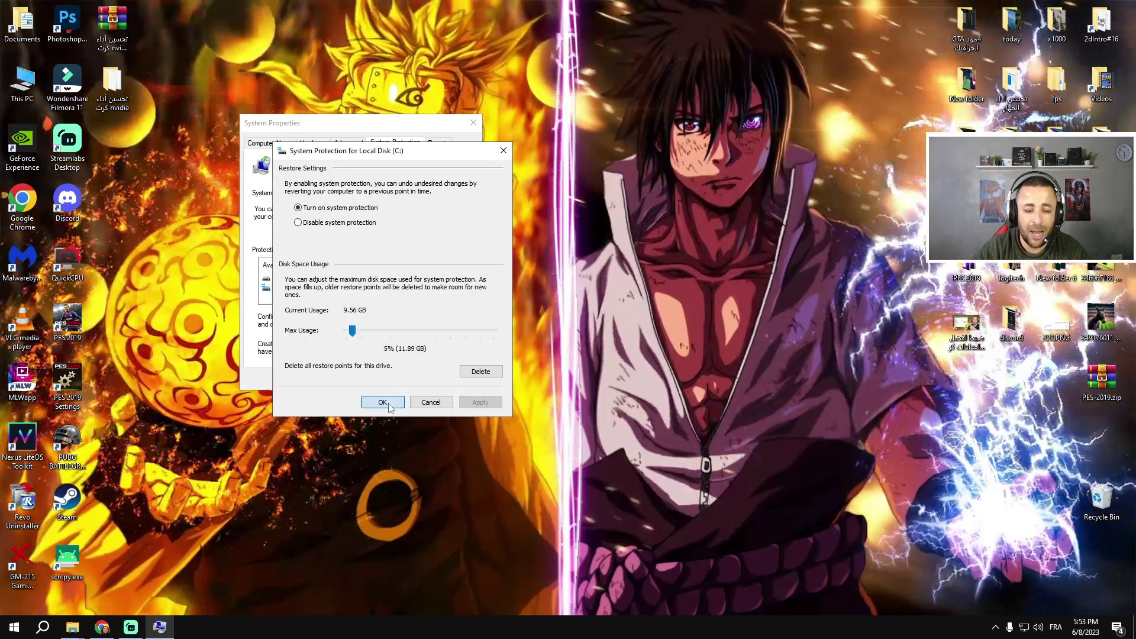
key("Return")
Create a restore point described as "nvidia" and close System Properties once it has been created
left_click(428, 347)
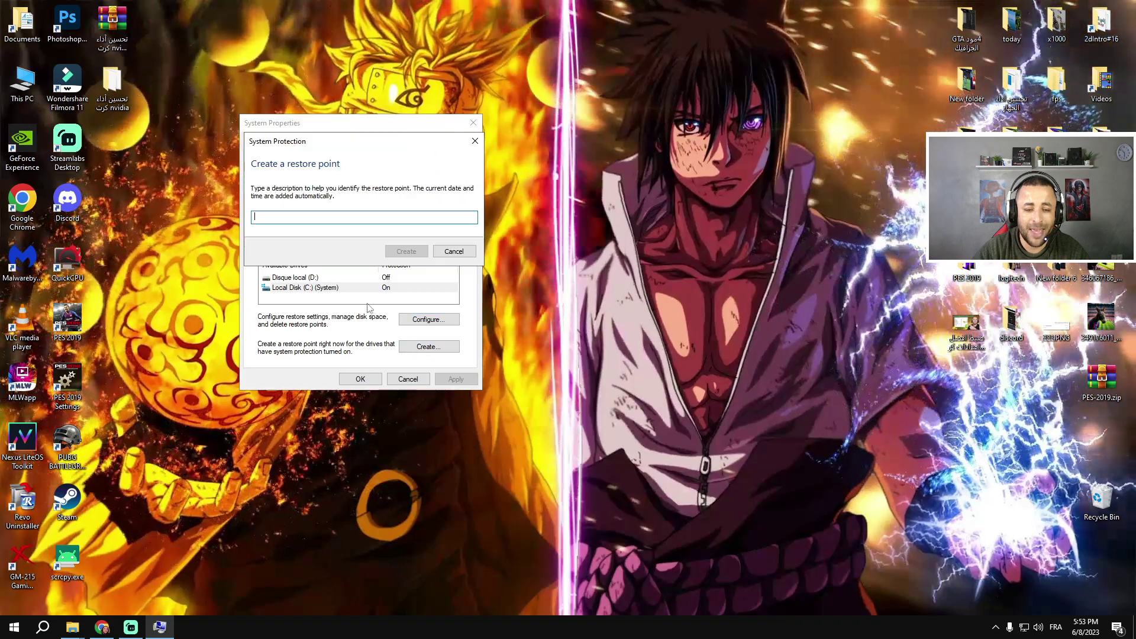
type("n")
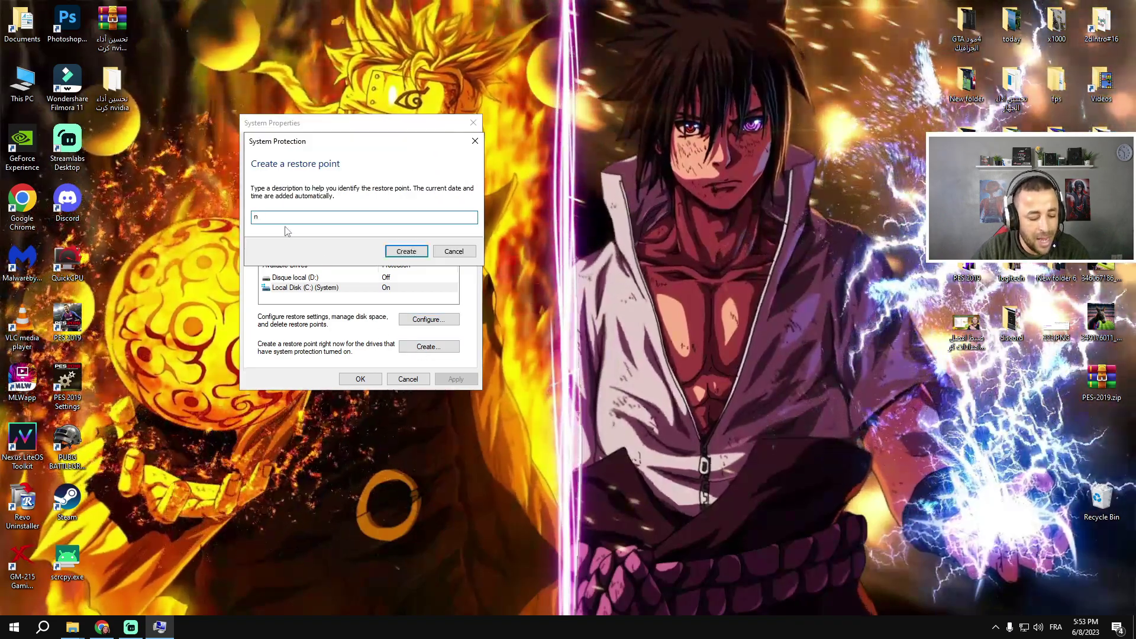
type("vidia")
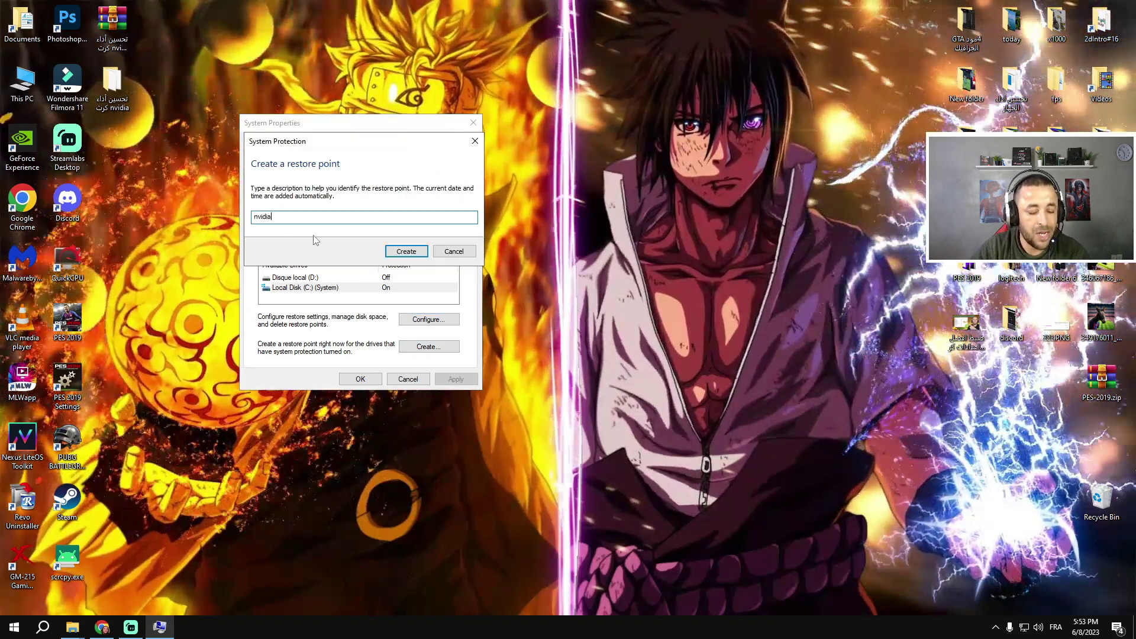
left_click(405, 252)
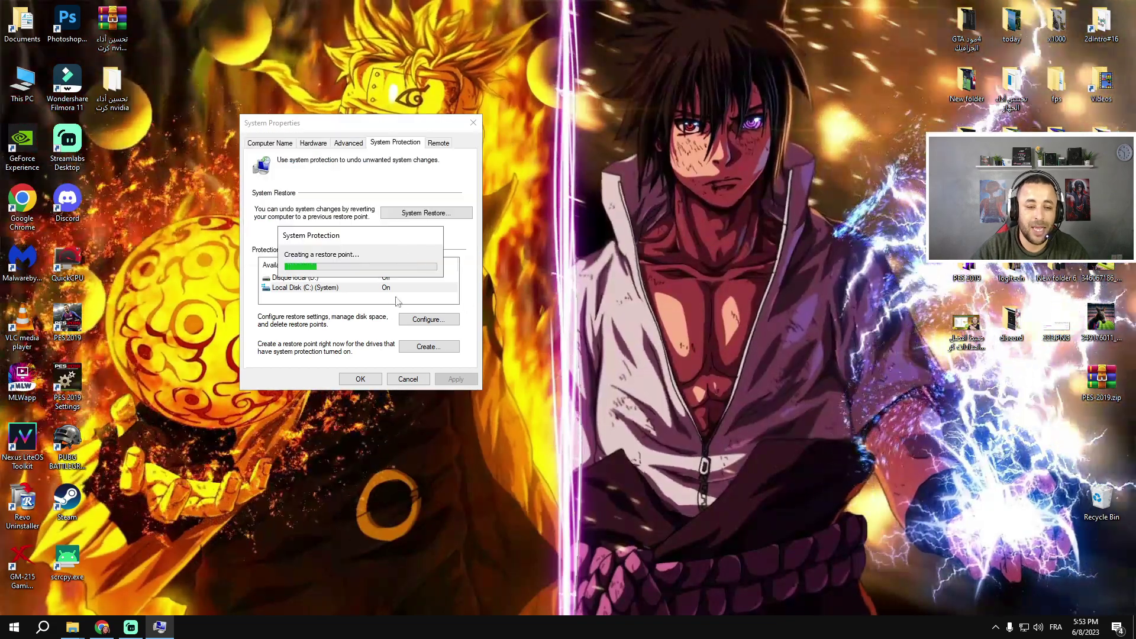
right_click(592, 257)
left_click(648, 299)
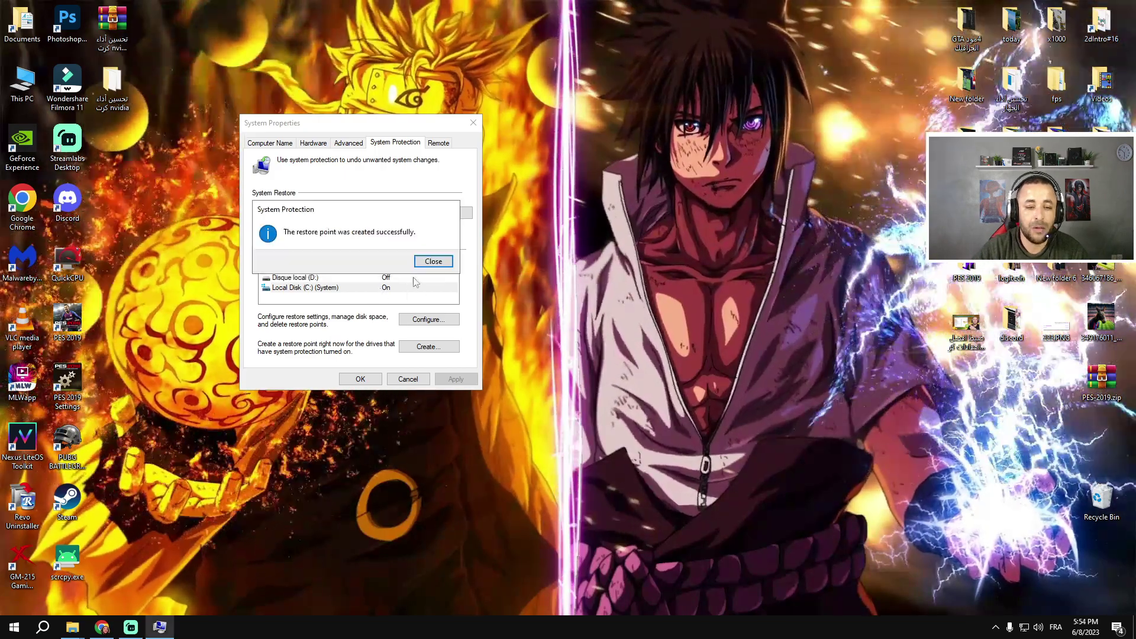
left_click(433, 261)
left_click(360, 379)
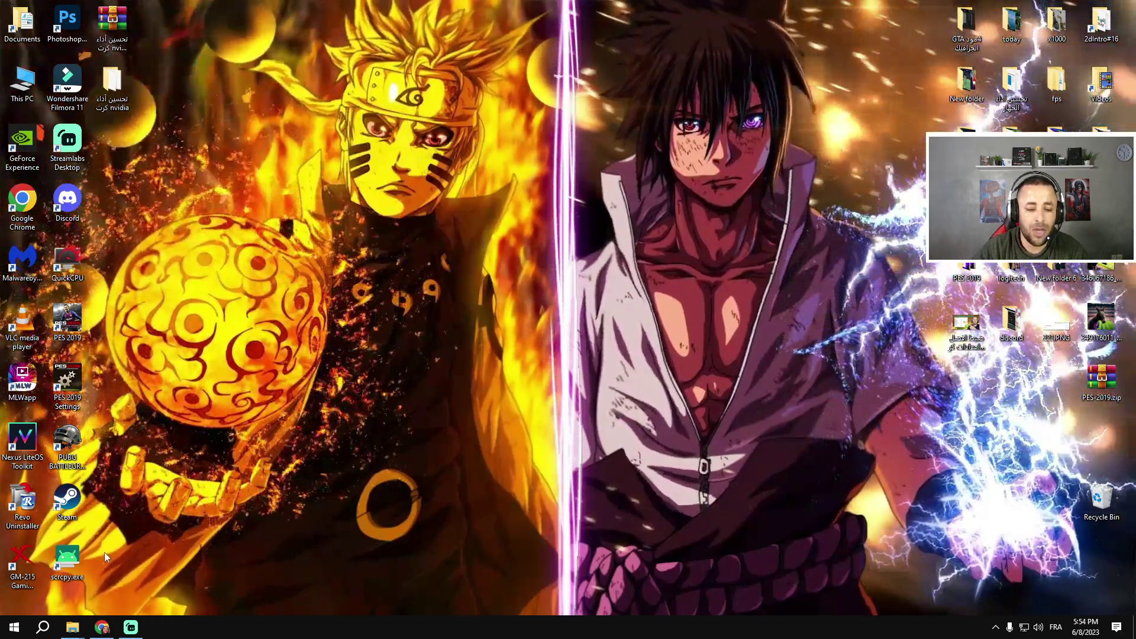
Reopen the System Restore Point shortcut, preview restoring the manual nvidia restore point up to the confirmation page, and close everything without restoring
mouse_move(68, 627)
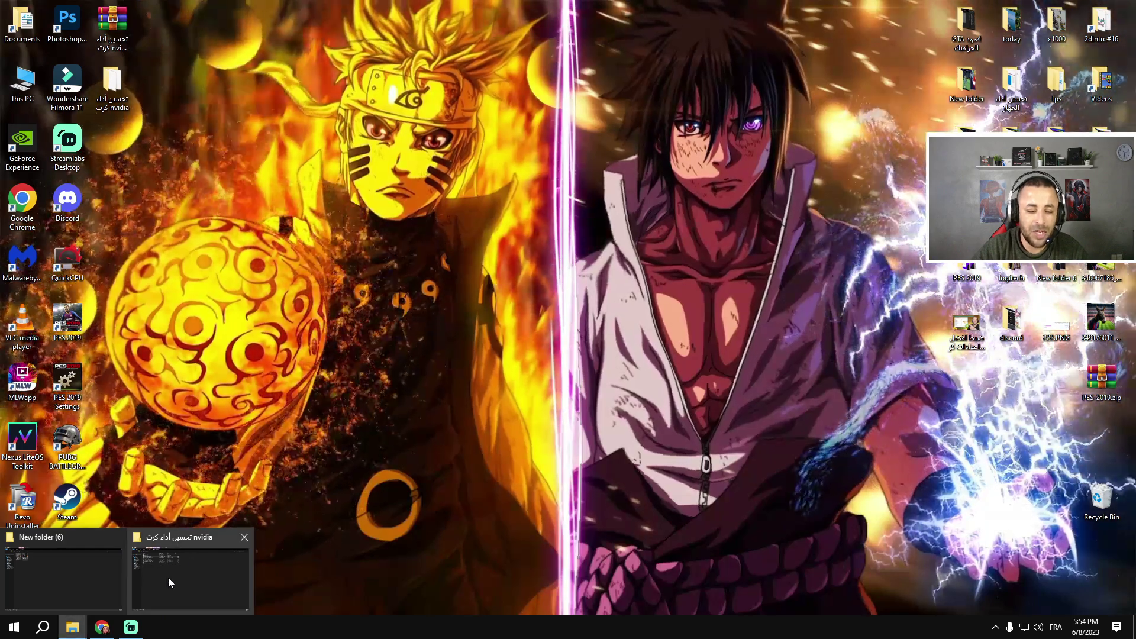
left_click(168, 578)
double_click(164, 92)
left_click(282, 208)
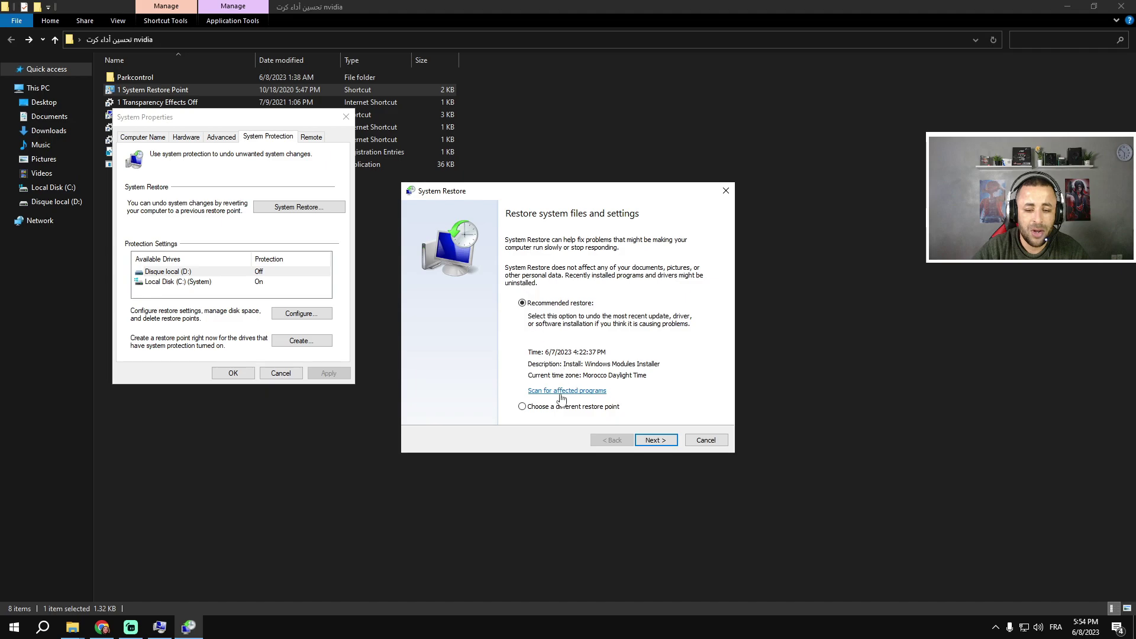
left_click(522, 407)
left_click(657, 441)
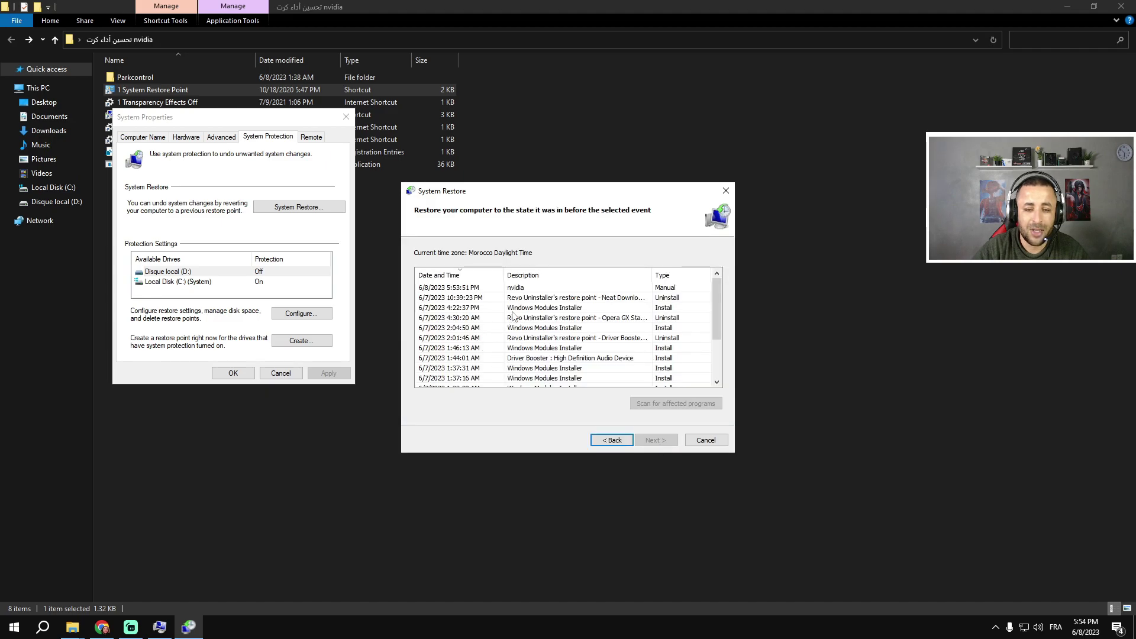
left_click(523, 290)
left_click(656, 440)
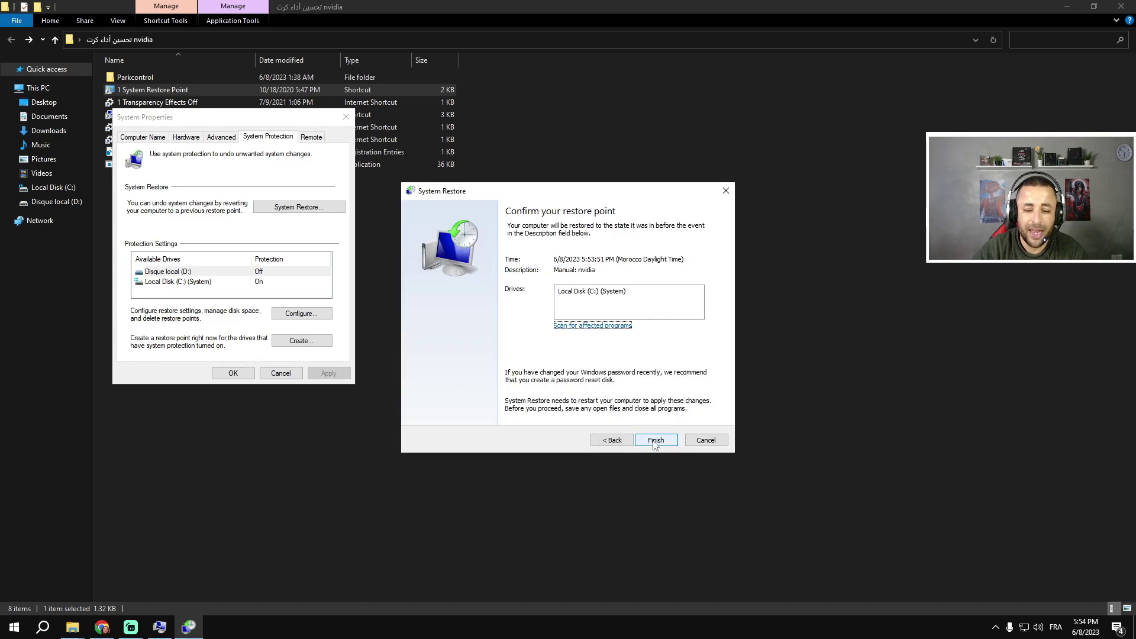
left_click(725, 190)
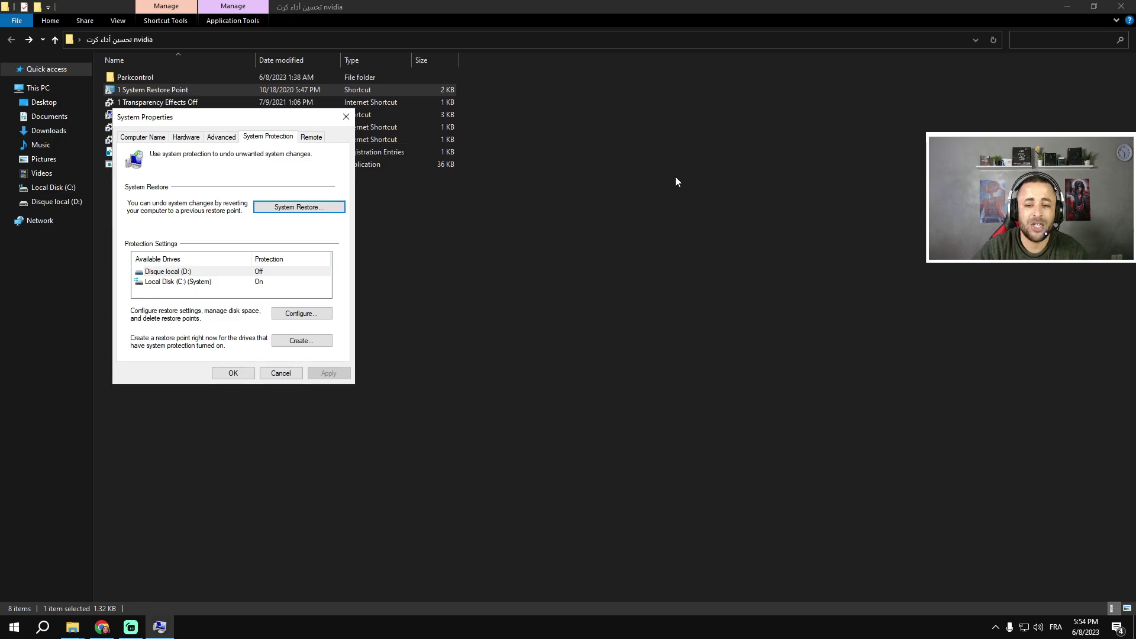
left_click(346, 117)
Open the Transparency Effects Off shortcut, switch transparency effects on and back off, and close Settings
double_click(161, 103)
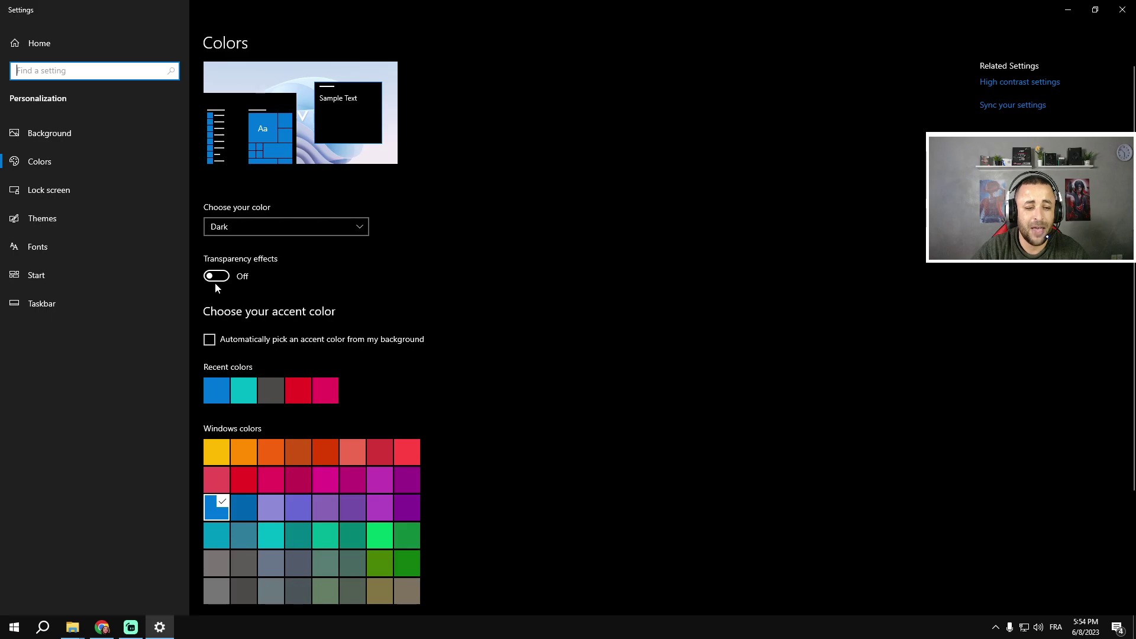
left_click(217, 276)
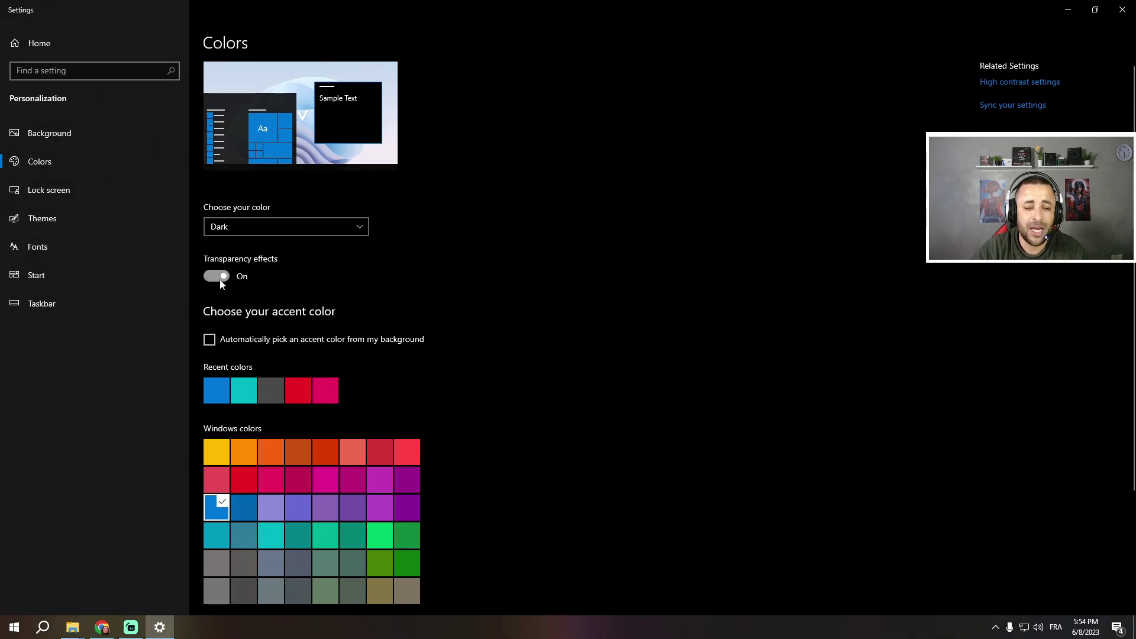
left_click(218, 280)
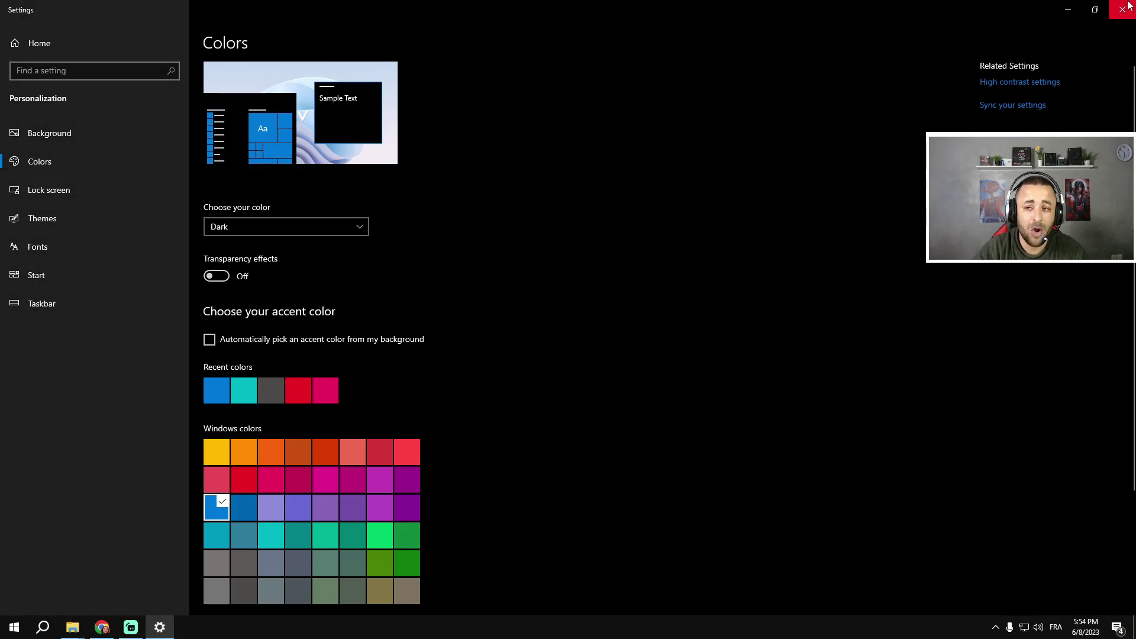
left_click(1127, 7)
From the Disable Visual Effects shortcut, enable only thumbnails instead of icons and smooth edges of screen fonts, apply, and close Performance Options
left_click(137, 115)
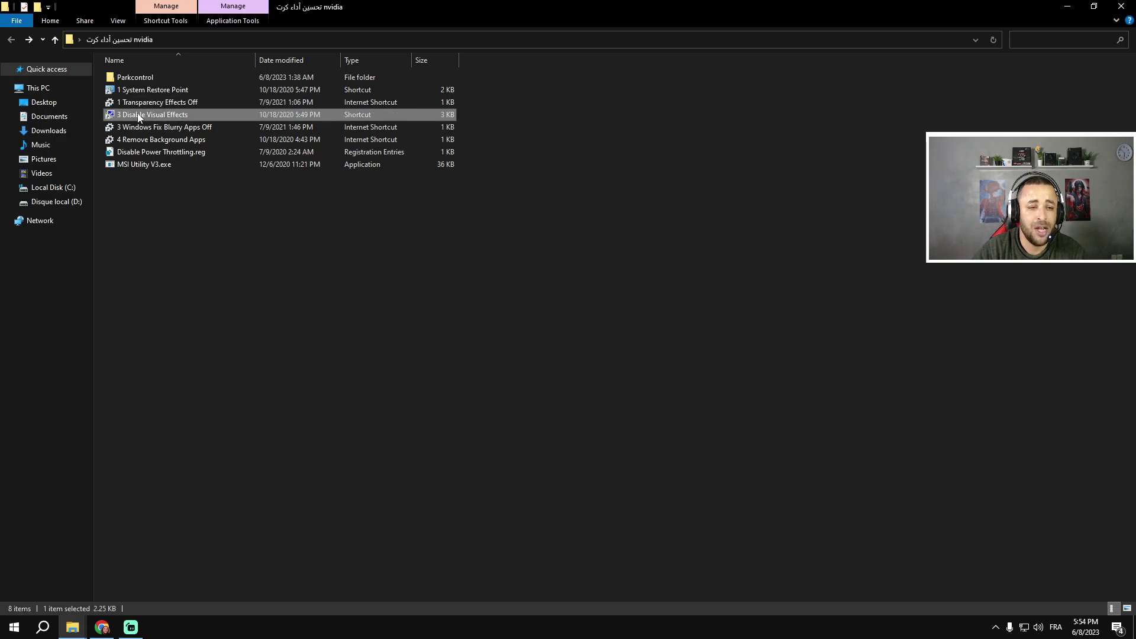
double_click(139, 116)
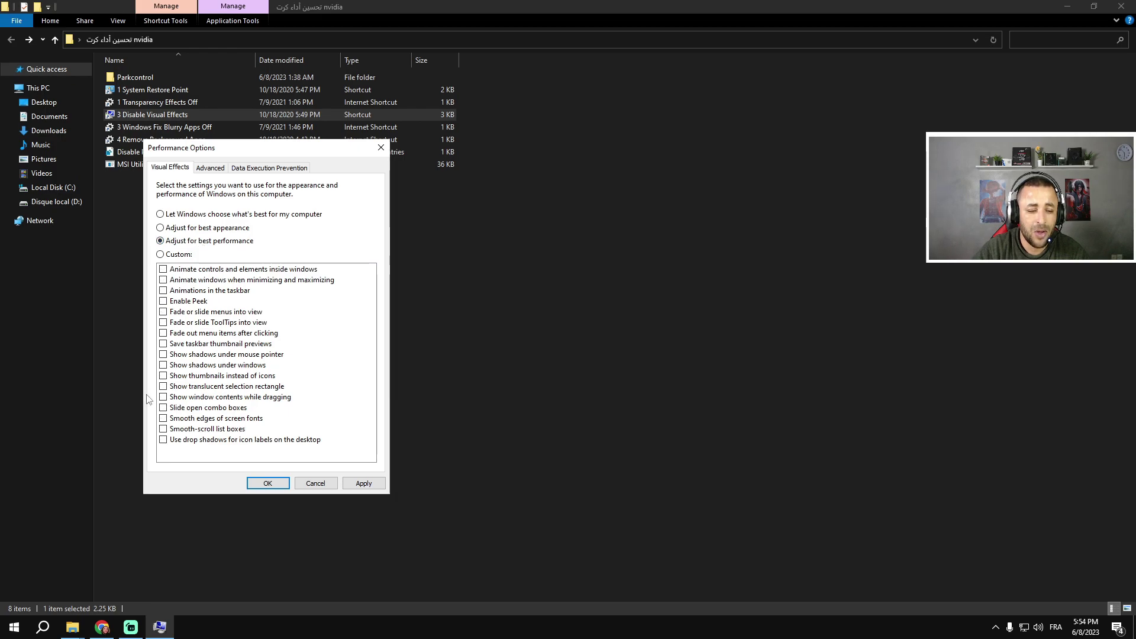
left_click(163, 376)
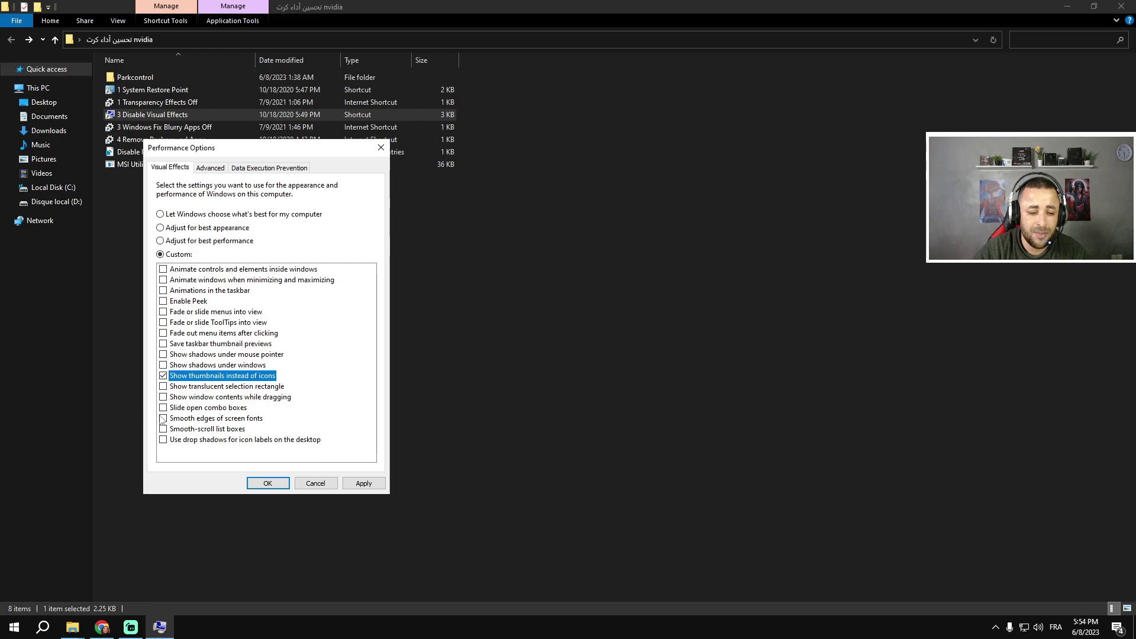
left_click(163, 418)
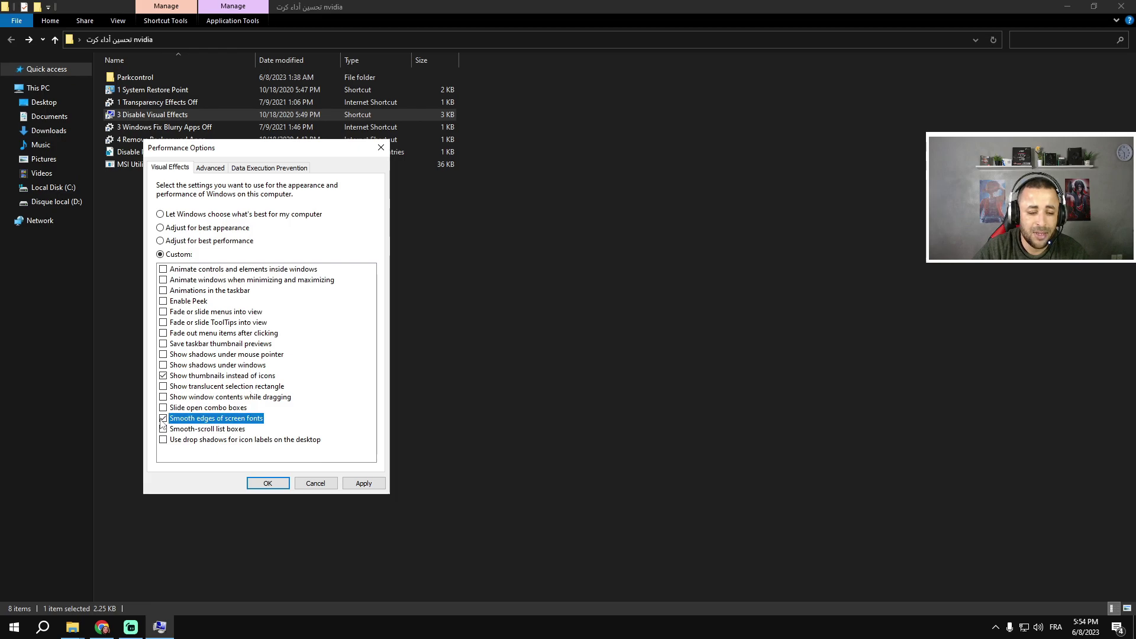
left_click(350, 485)
left_click(381, 147)
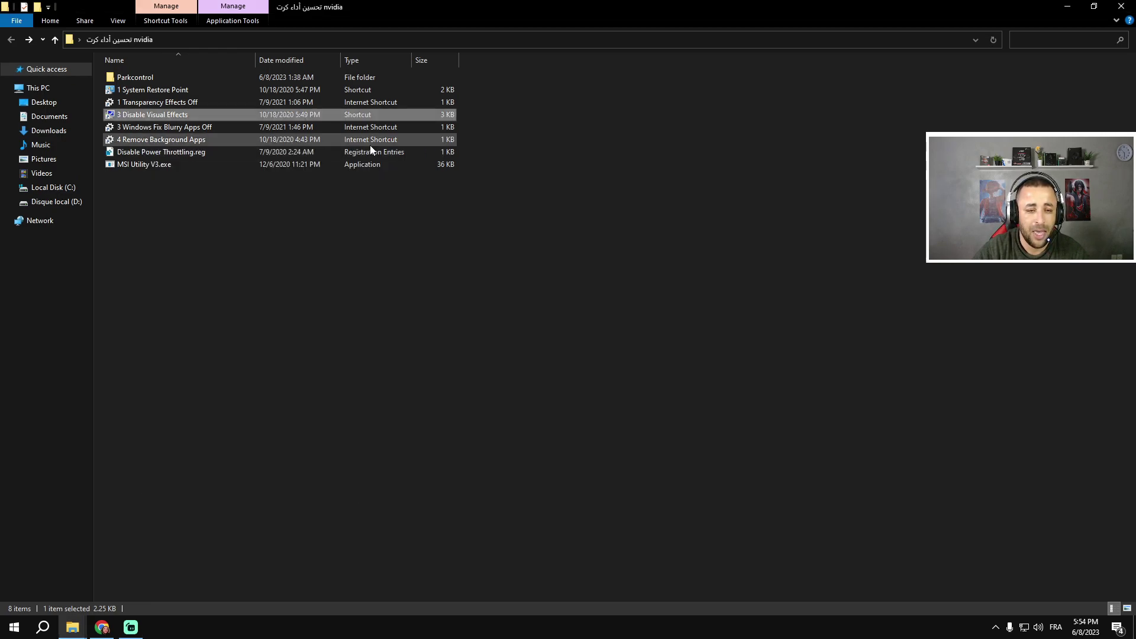
Open the Windows Fix Blurry Apps Off shortcut, turn off letting Windows fix blurry apps, and close Settings
double_click(158, 127)
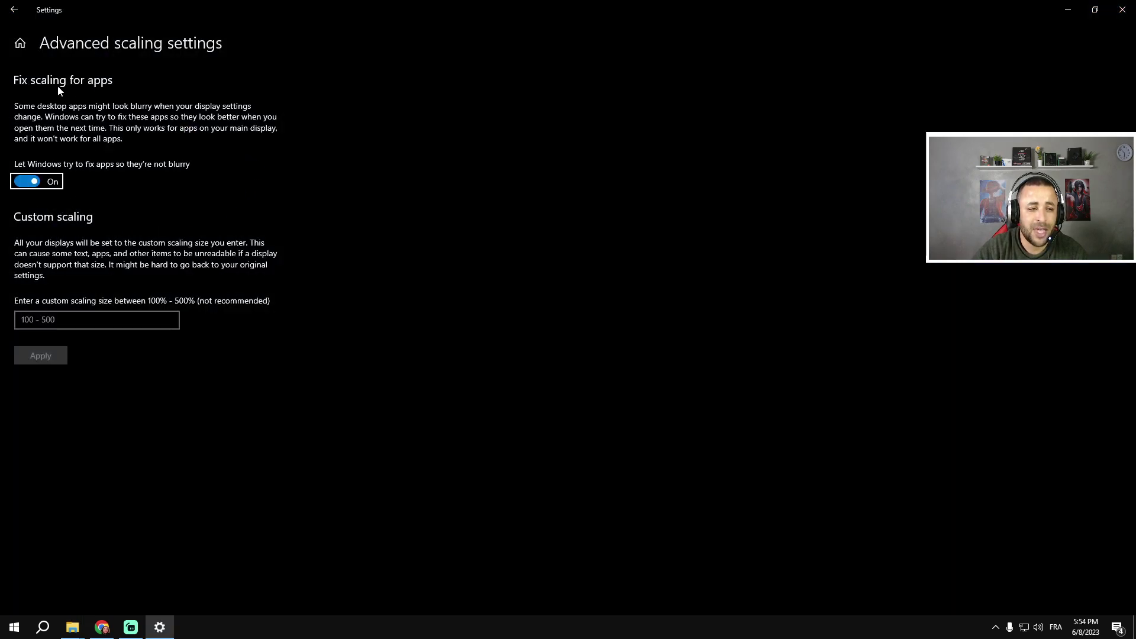
left_click(33, 185)
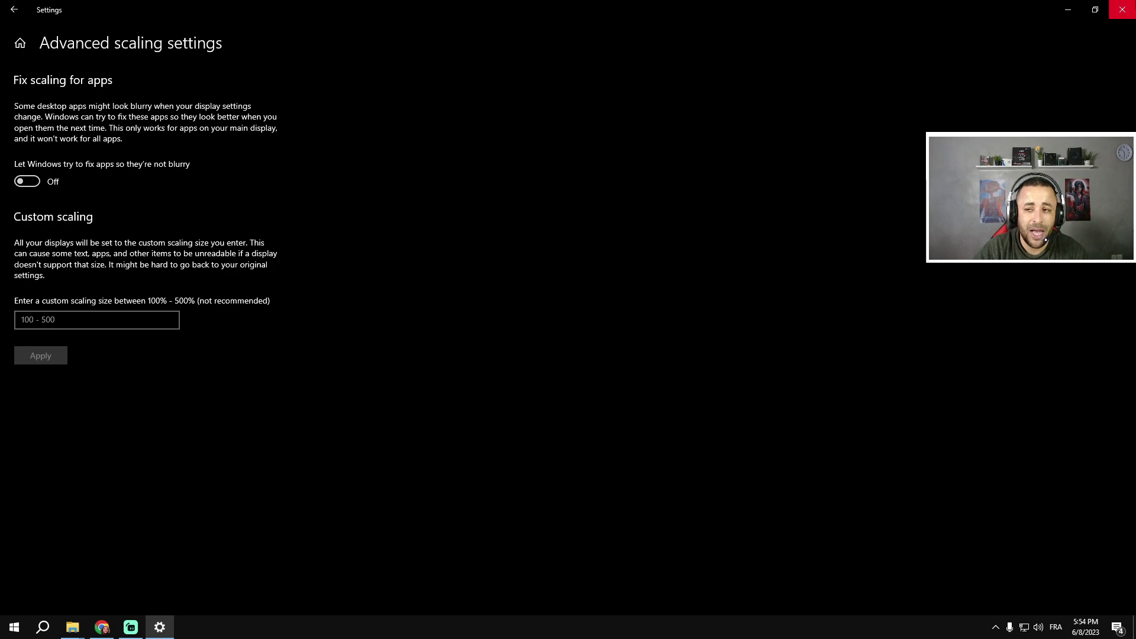
left_click(1121, 9)
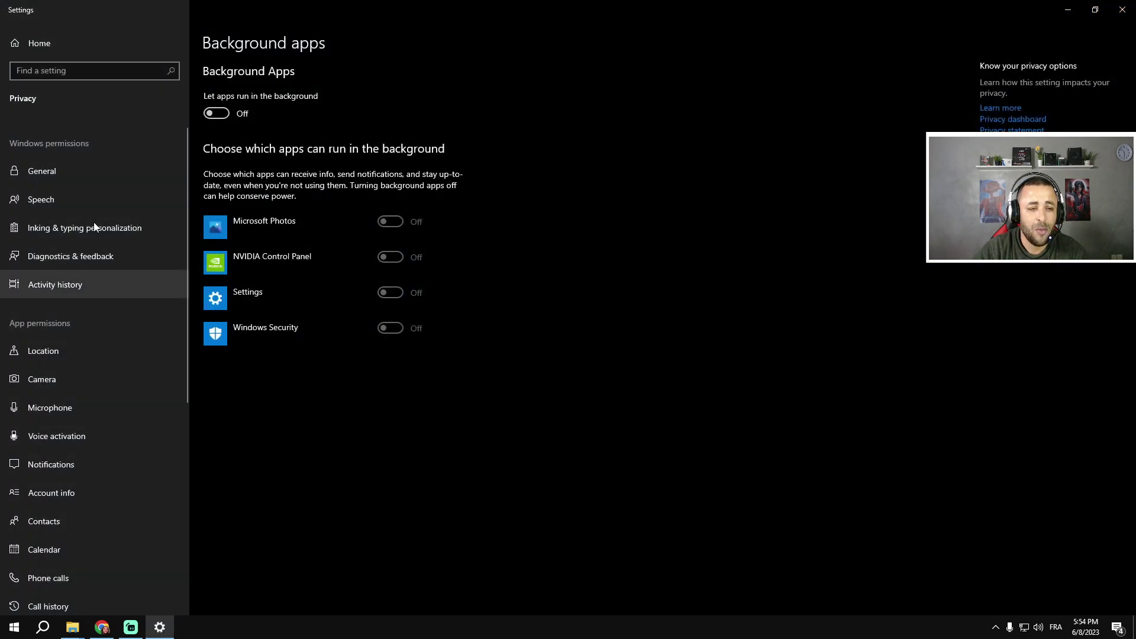
In the Background apps settings from the Remove Background Apps shortcut, toggle background apps on and back off, and close Settings
left_click(246, 116)
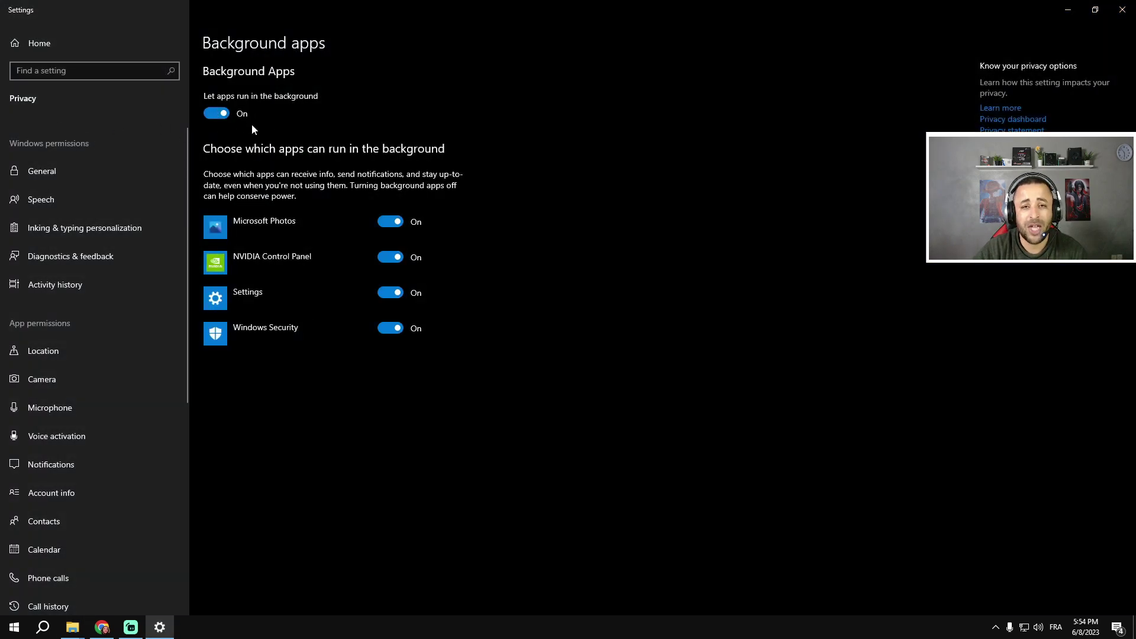
left_click(223, 115)
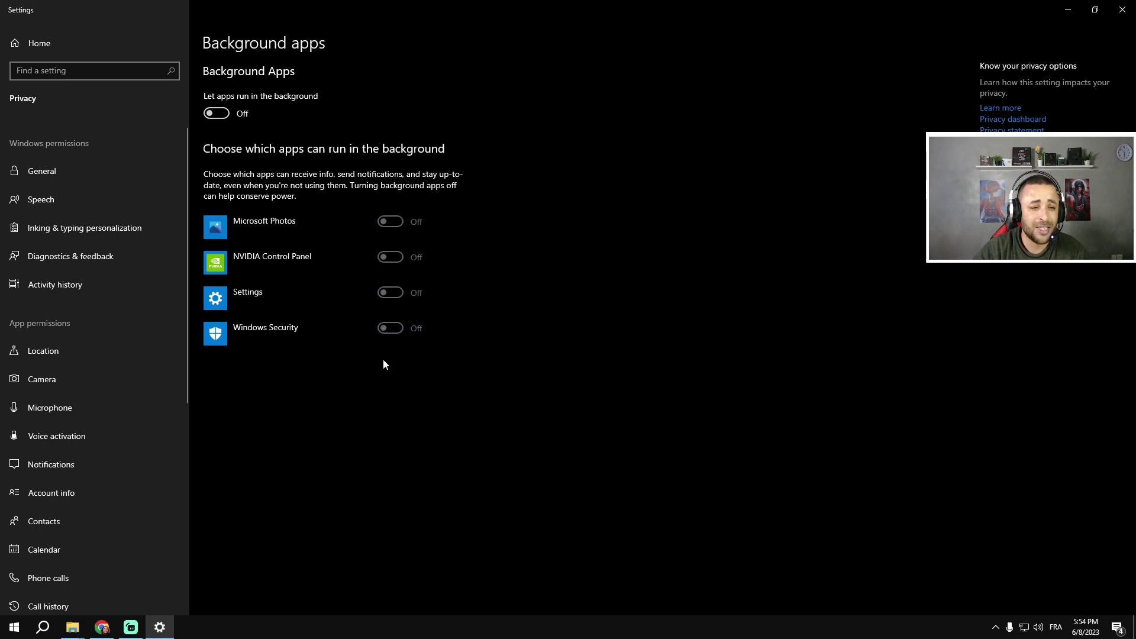
left_click(223, 114)
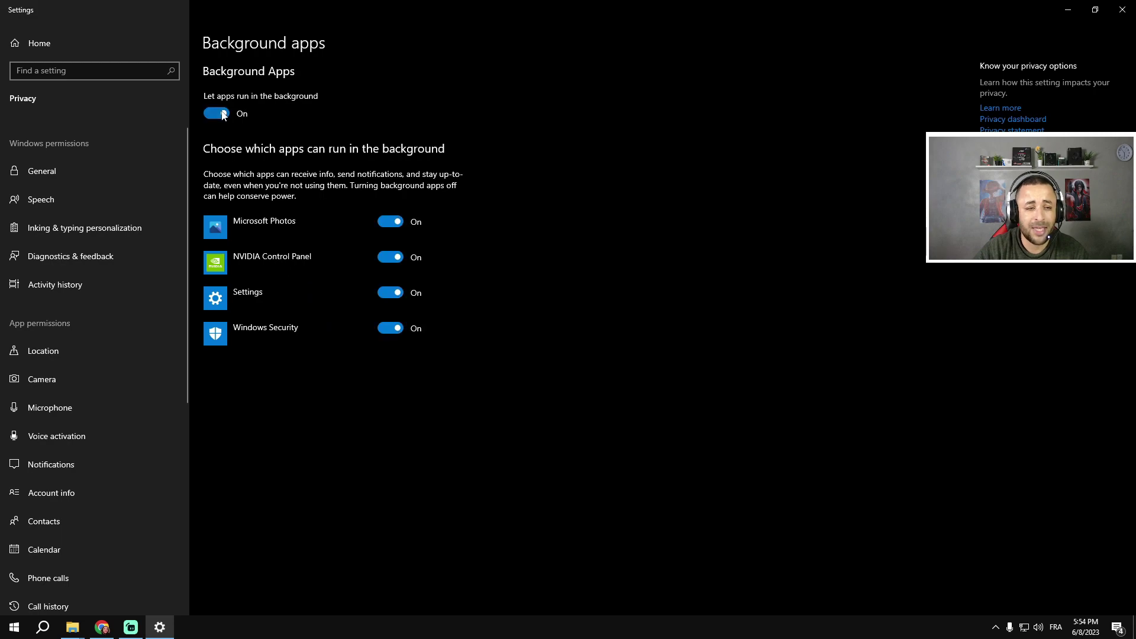
left_click(216, 115)
left_click(1123, 9)
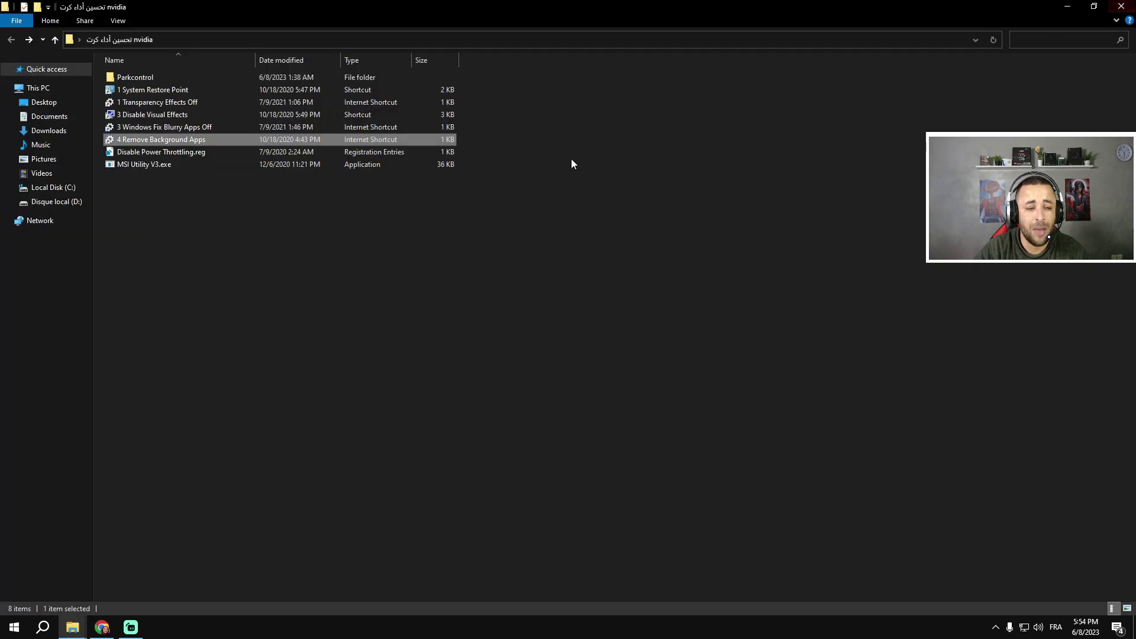
Add the Disable Power Throttling.reg entries to the Windows registry and dismiss the confirmation
left_click(169, 154)
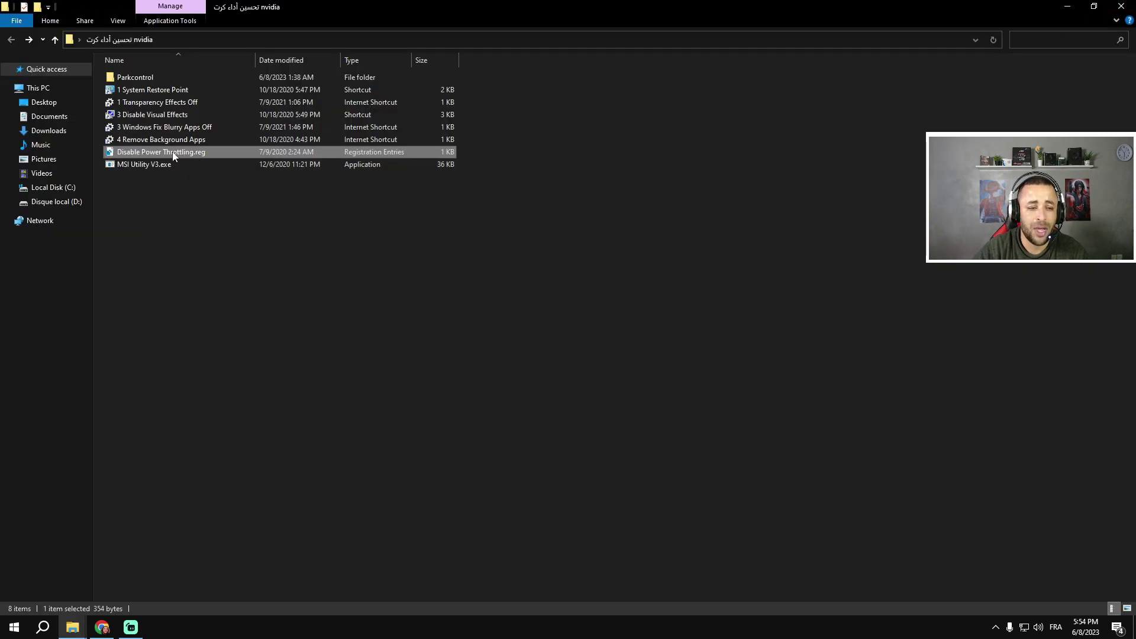
double_click(185, 155)
left_click(654, 333)
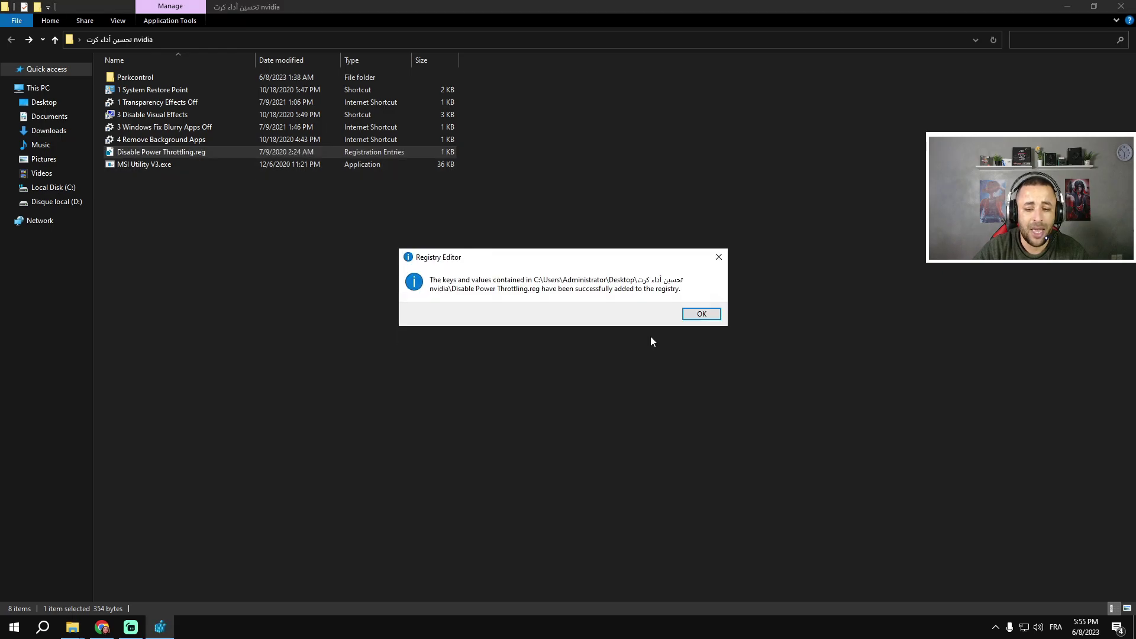
left_click(693, 314)
Run MSI Utility V3.exe from the folder as administrator
left_click(180, 166)
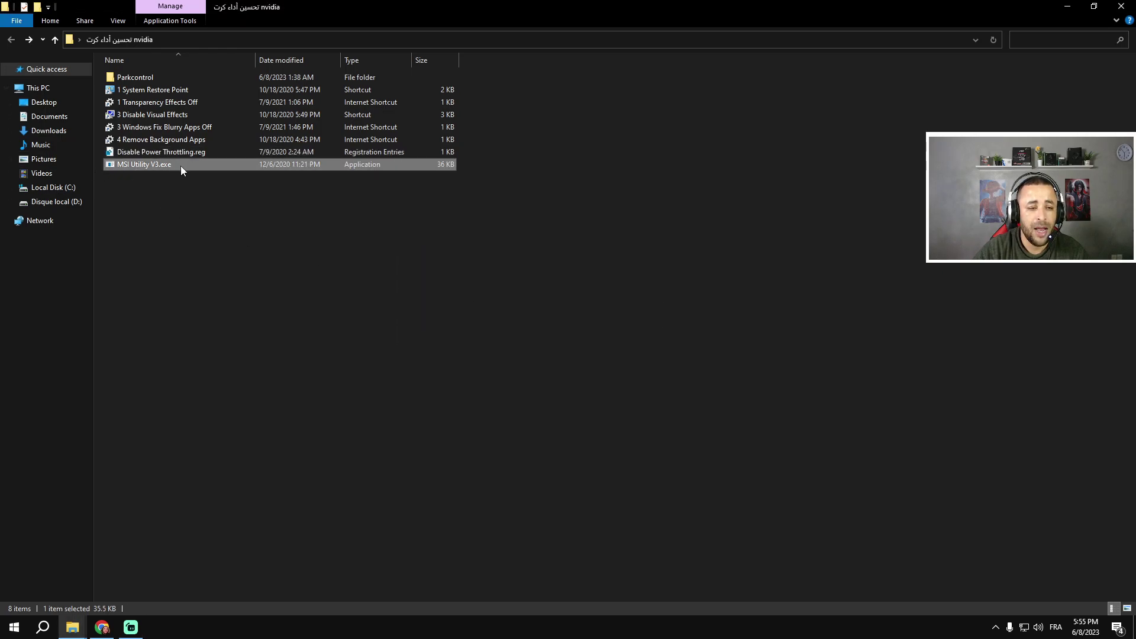
right_click(144, 168)
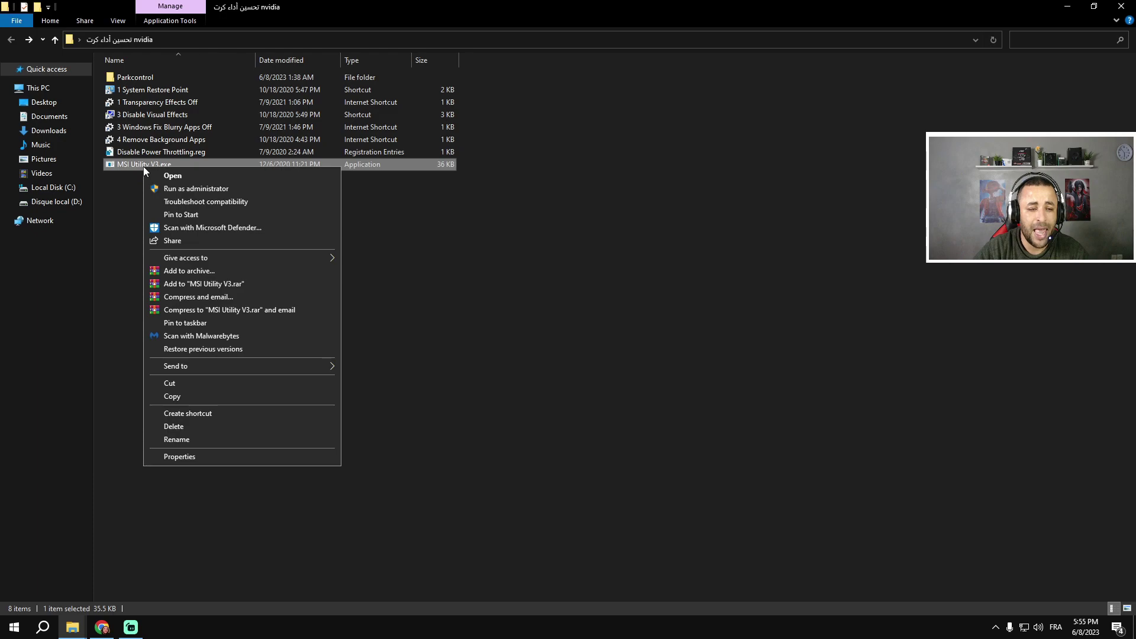
left_click(182, 188)
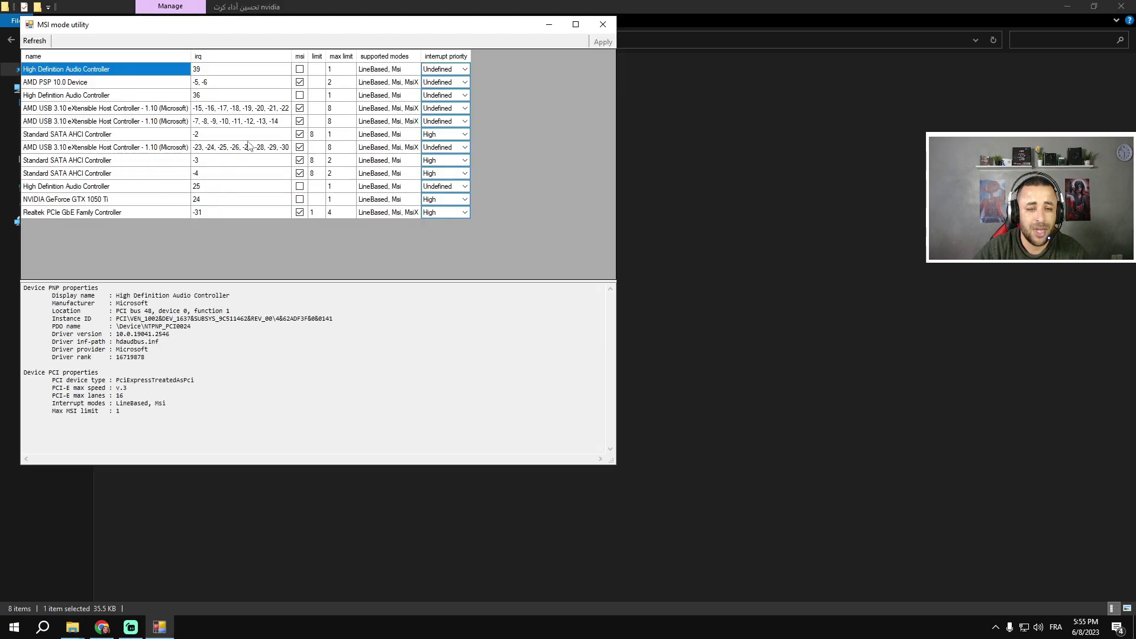
Enable MSI mode for the NVIDIA GeForce GTX 1050 Ti with High interrupt priority, apply the change, and close the utility
left_click(54, 202)
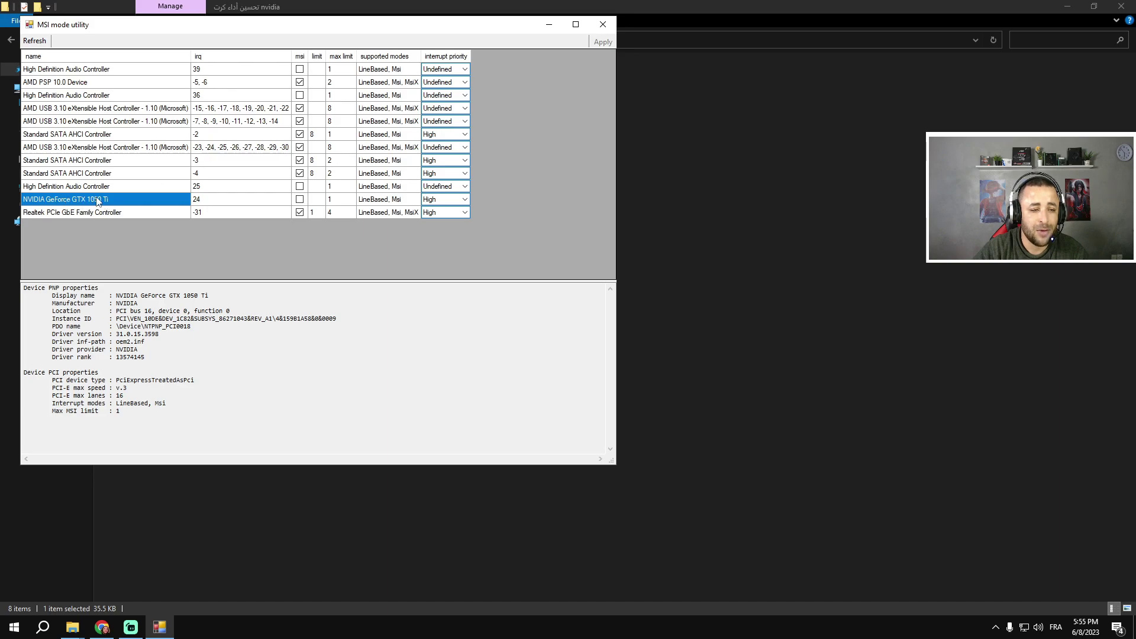
left_click(299, 199)
left_click(438, 201)
left_click(438, 201)
left_click(442, 233)
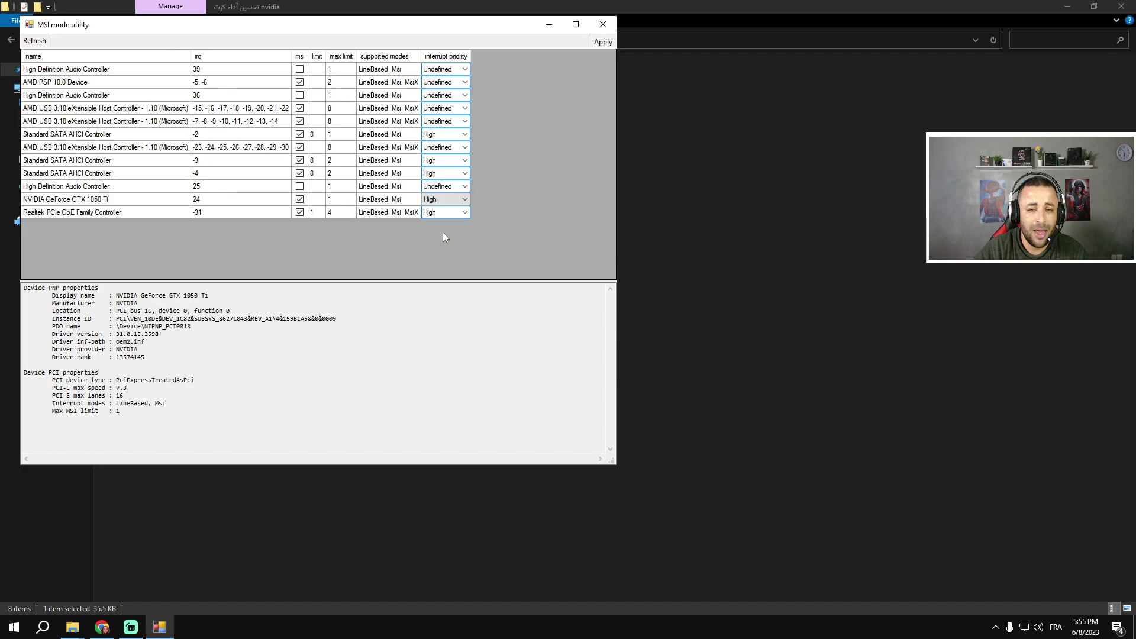
left_click(600, 42)
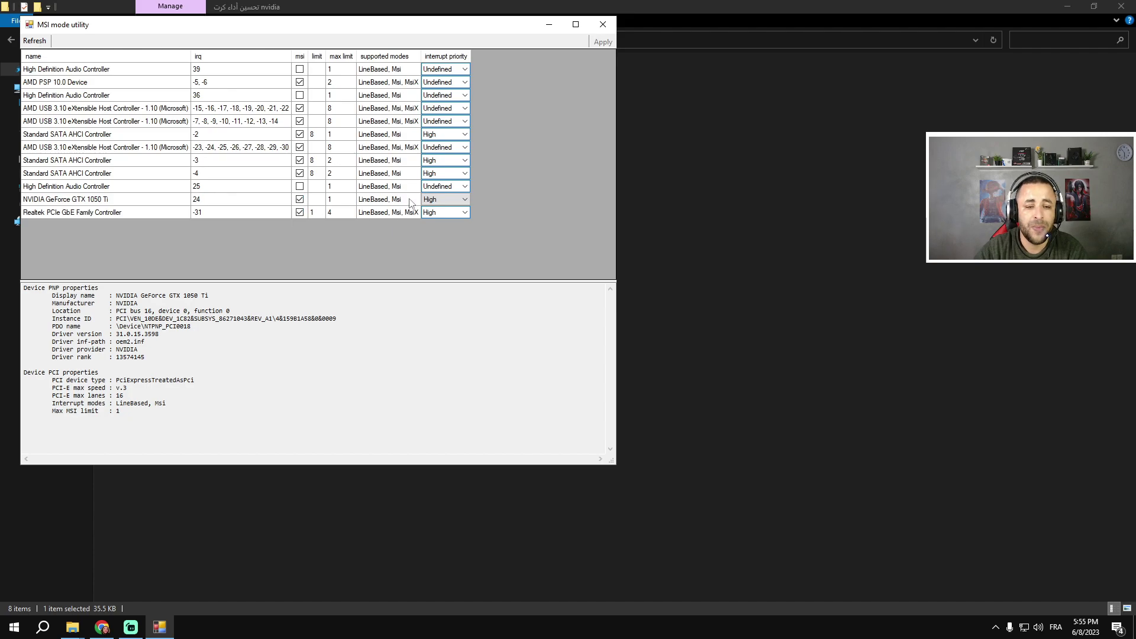
left_click(443, 199)
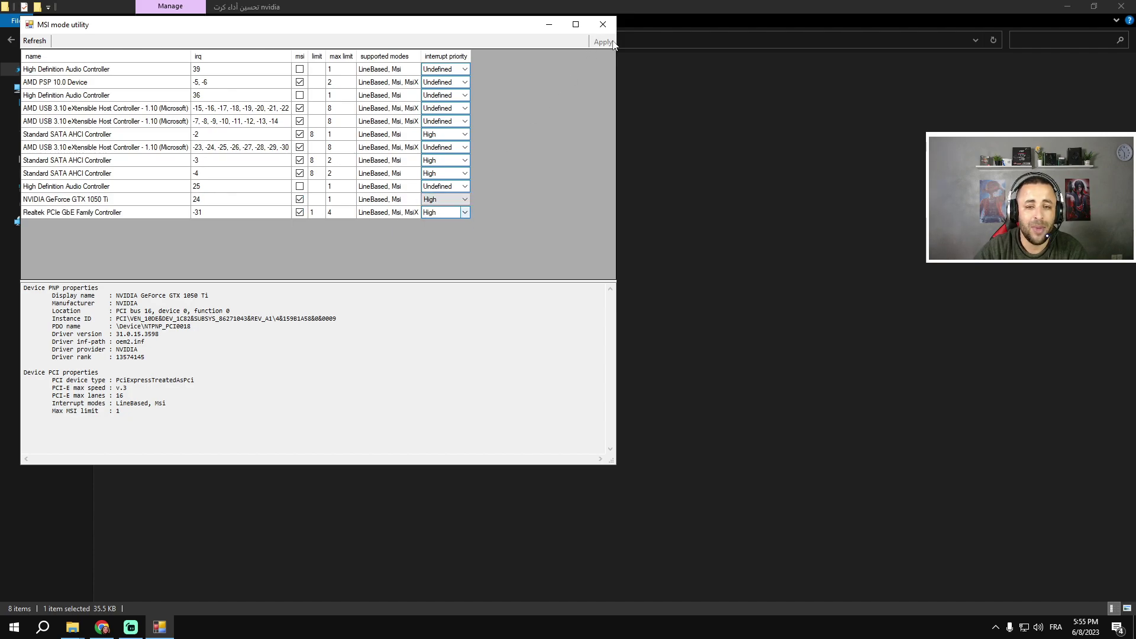
left_click(603, 24)
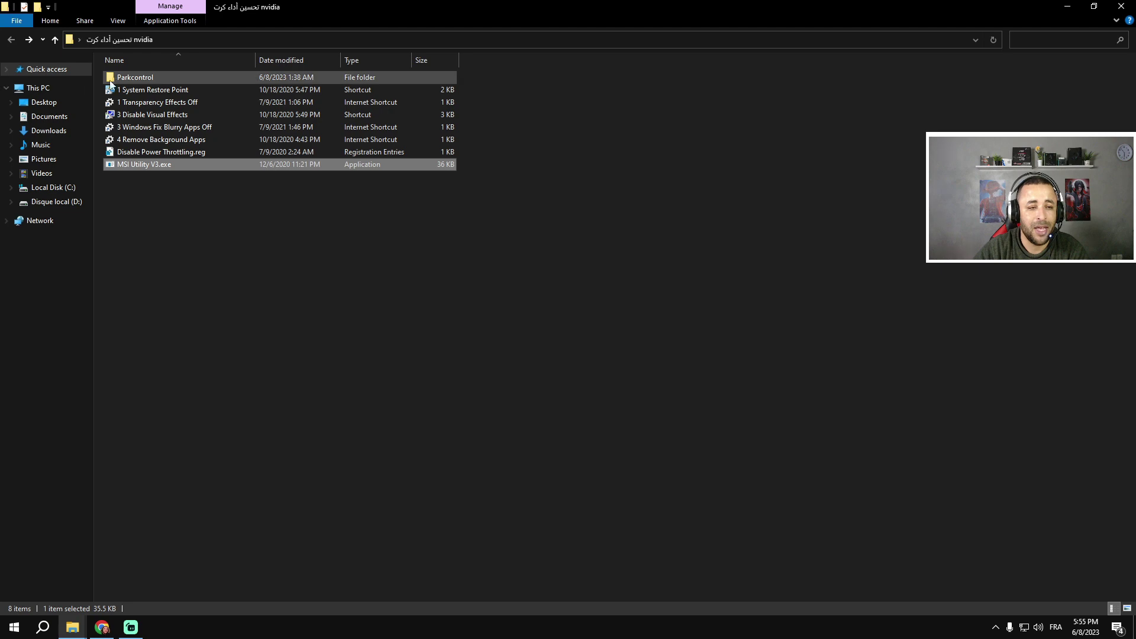
Close the folder window, refresh the desktop, and open NVIDIA Control Panel
left_click(1121, 7)
right_click(253, 194)
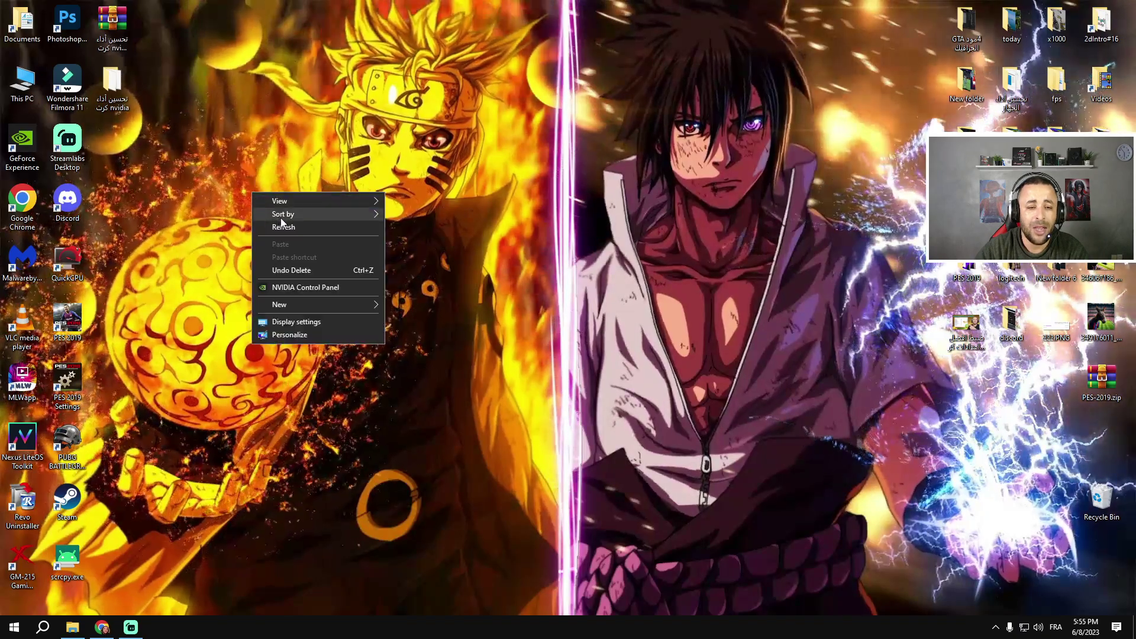
left_click(283, 227)
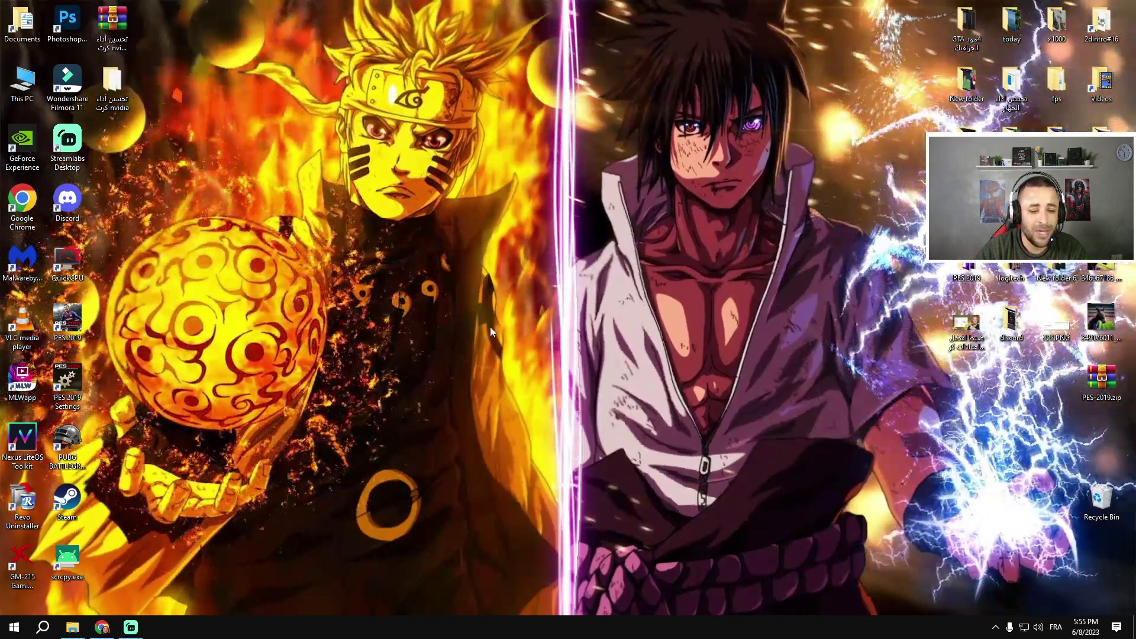
right_click(491, 332)
left_click(537, 423)
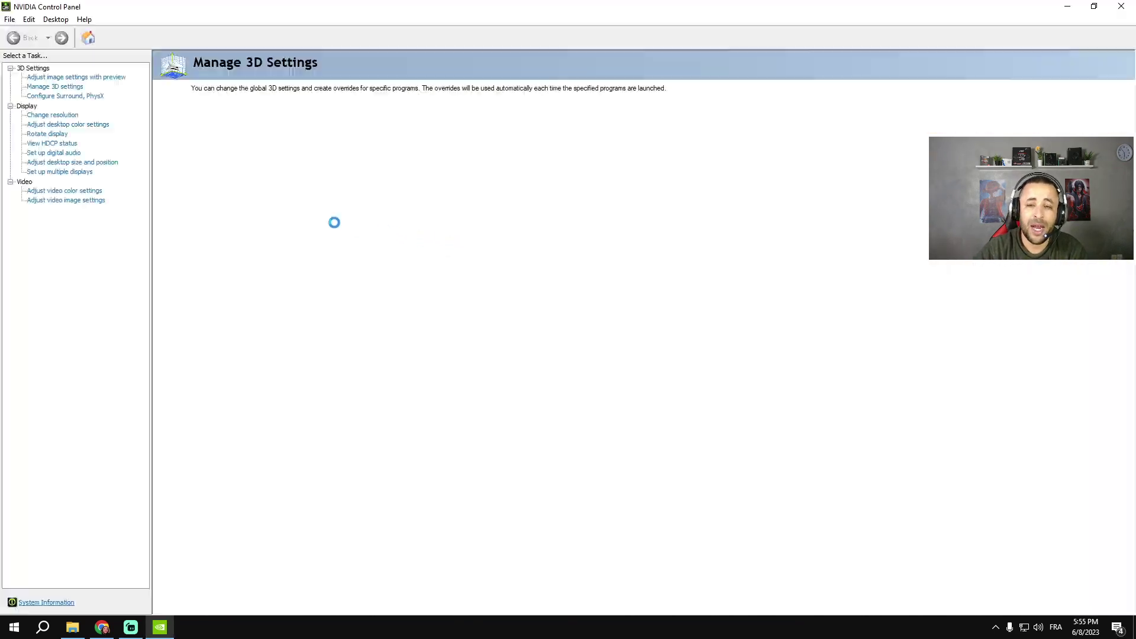
Check on the Adjust Image Settings with Preview page which image settings option is selected
left_click(73, 79)
left_click(55, 86)
left_click(75, 77)
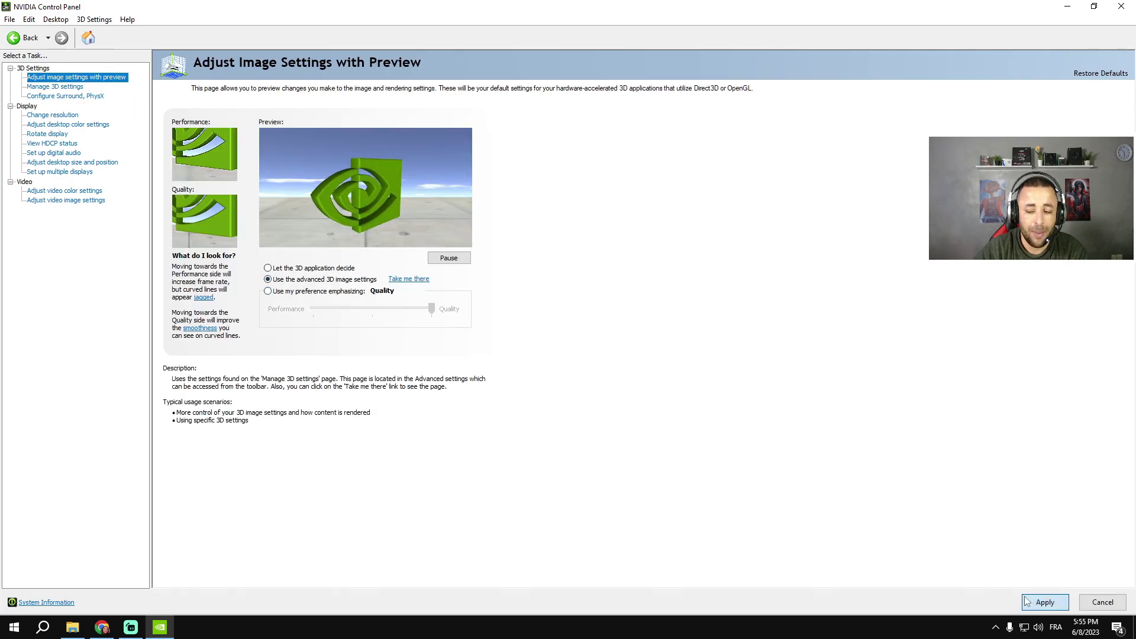
Set Low Latency Mode to Ultra in the global 3D settings
left_click(55, 87)
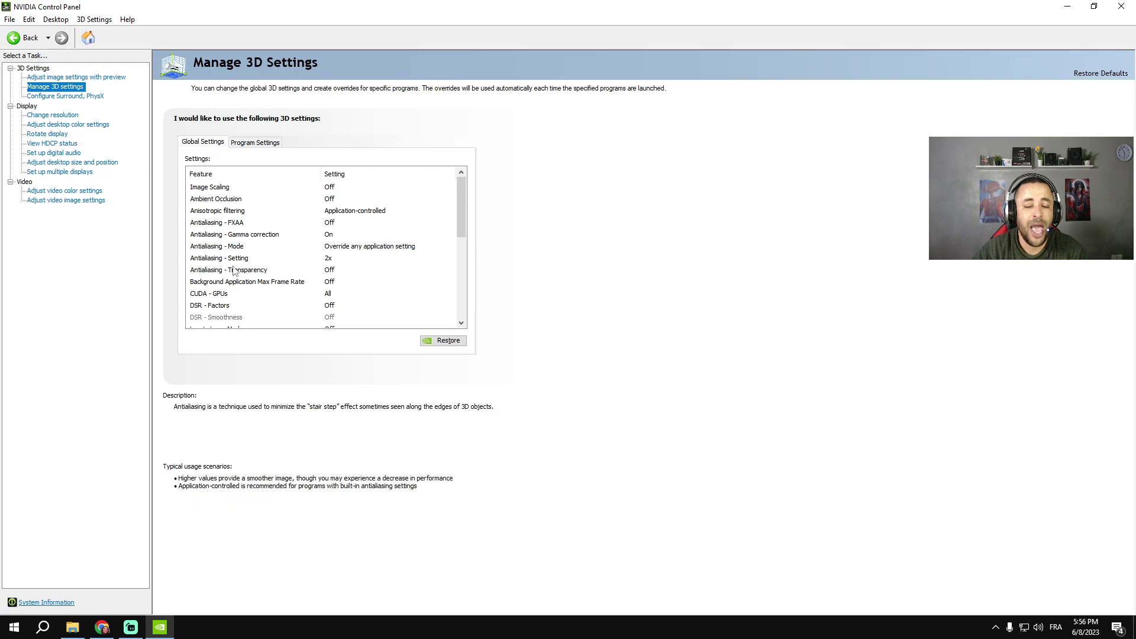
mouse_move(461, 201)
left_mouse_down()
mouse_move(467, 293)
mouse_move(467, 191)
left_mouse_up()
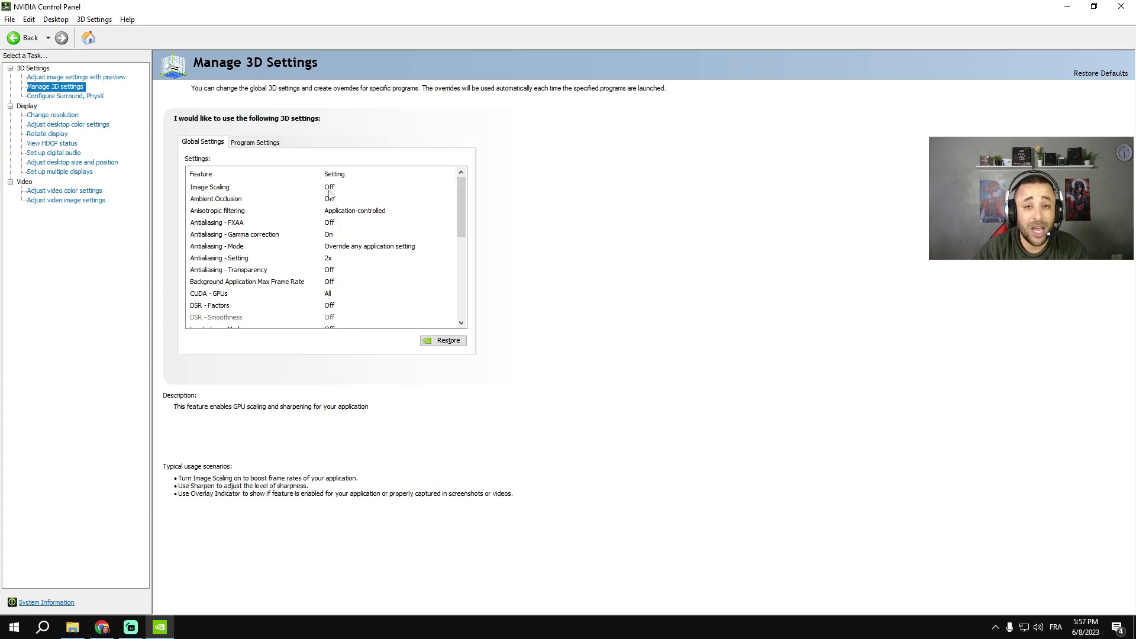
mouse_move(462, 212)
left_mouse_down()
mouse_move(461, 275)
mouse_move(462, 204)
left_mouse_up()
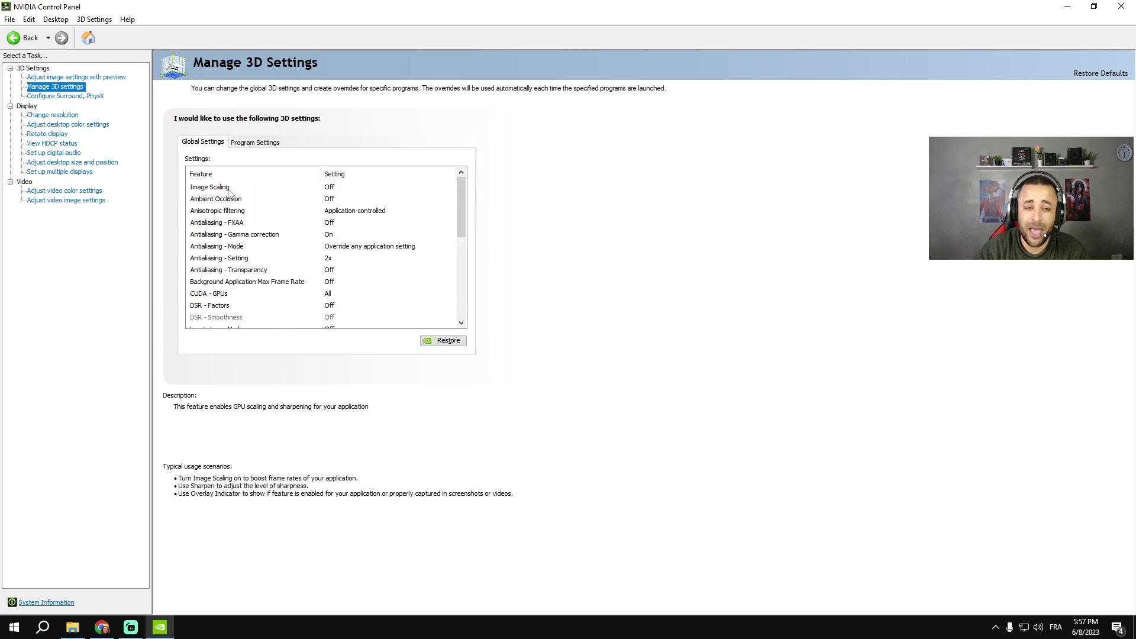
mouse_move(210, 200)
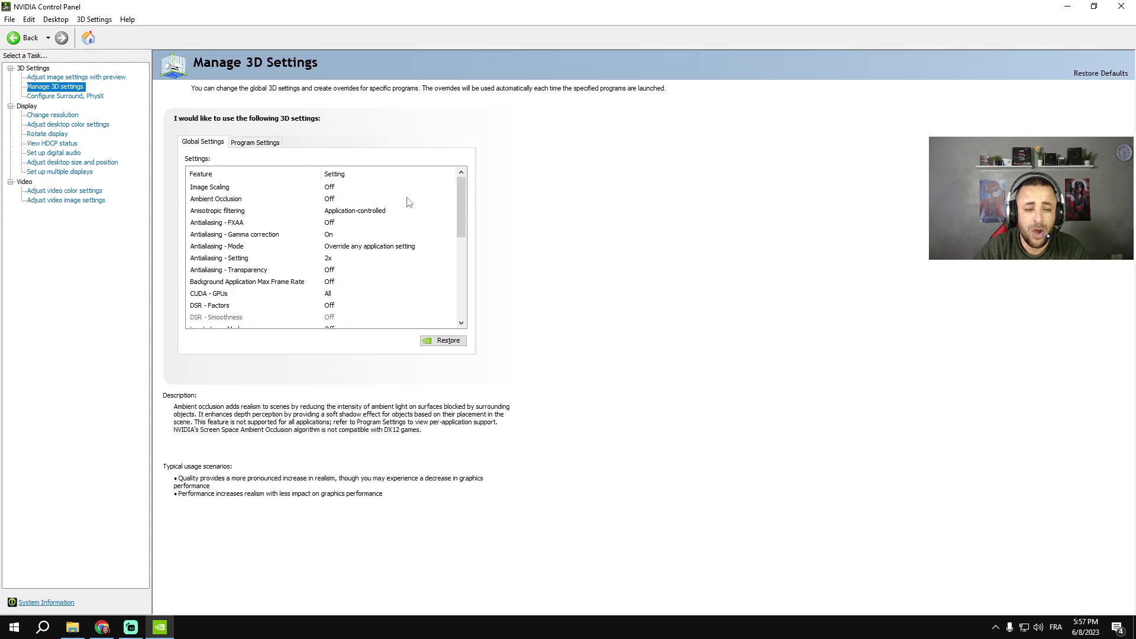
left_click_drag(461, 212, 461, 217)
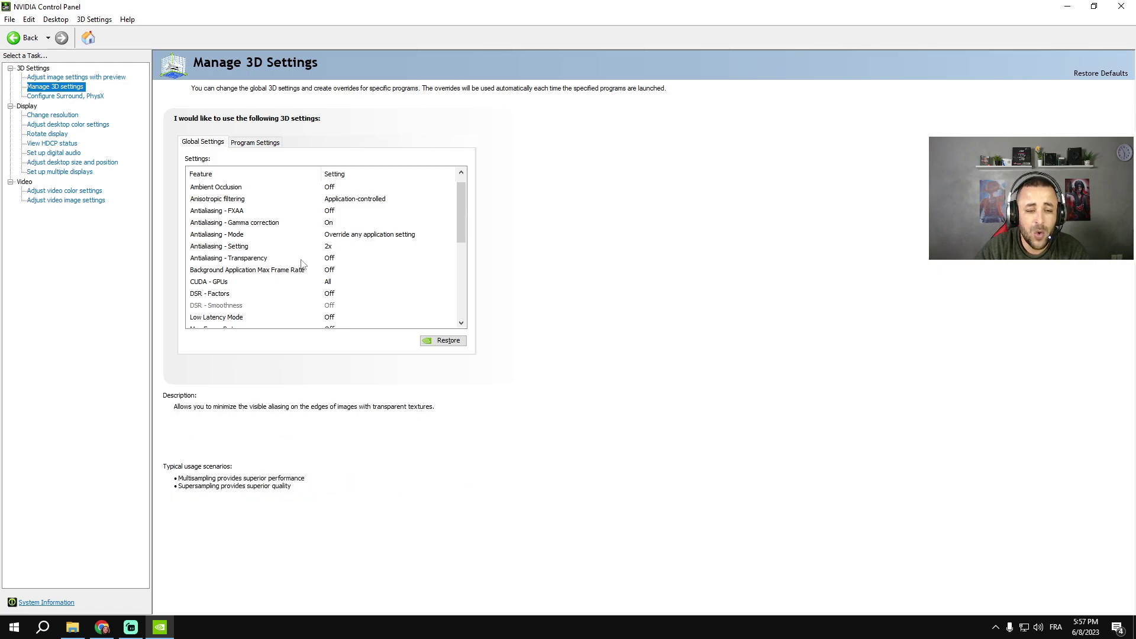
left_click_drag(462, 210, 462, 248)
left_click(247, 235)
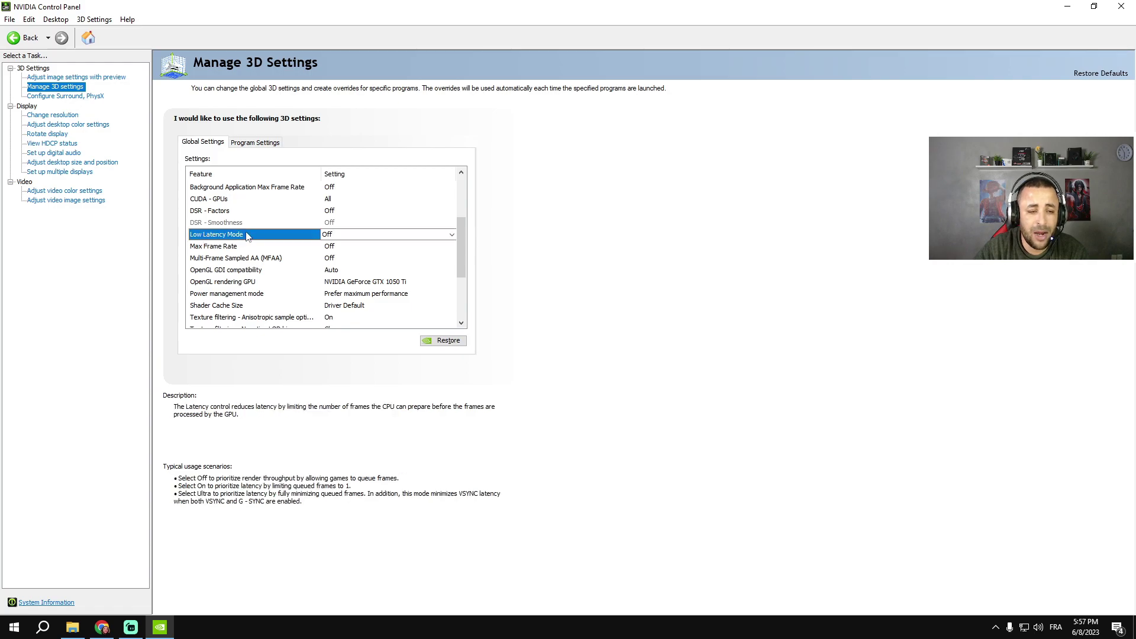
left_click(337, 235)
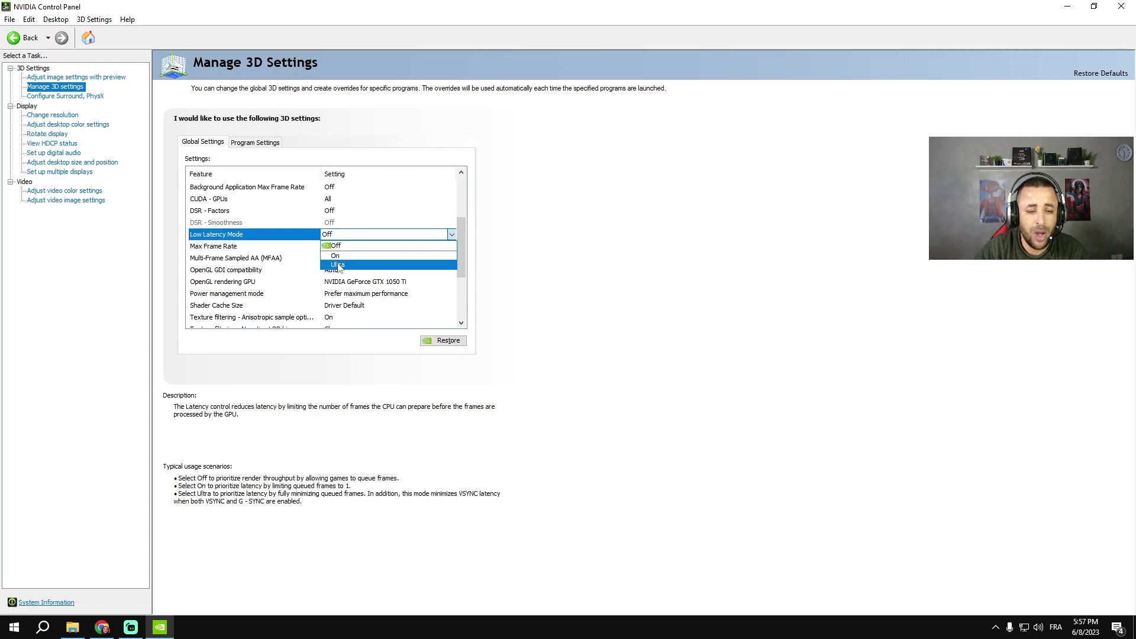
left_click(340, 266)
scroll(459, 203, "down", 3)
scroll(459, 204, "up", 1)
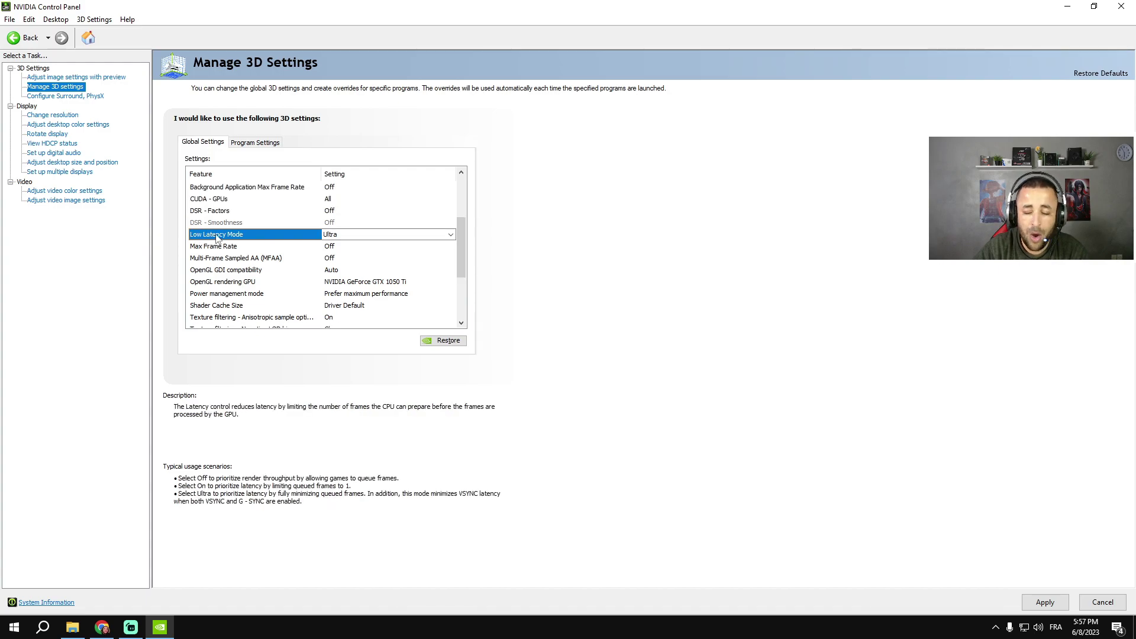
Select NVIDIA GeForce GTX 1050 Ti as the OpenGL rendering GPU in the global 3D settings
left_click_drag(460, 240, 460, 251)
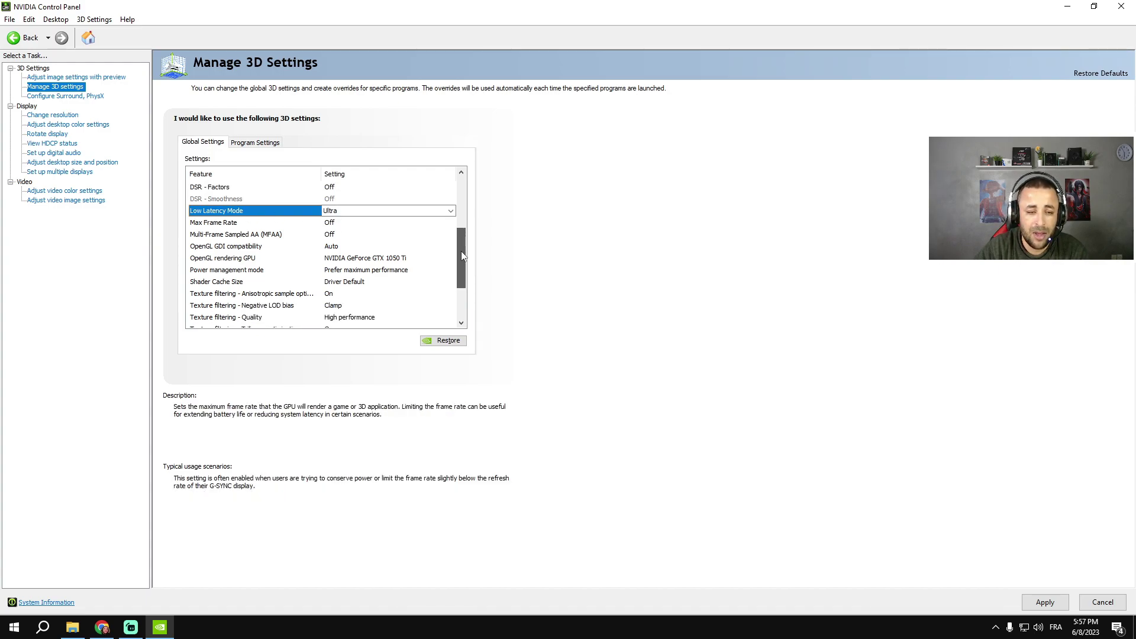
left_click(385, 261)
left_click(385, 260)
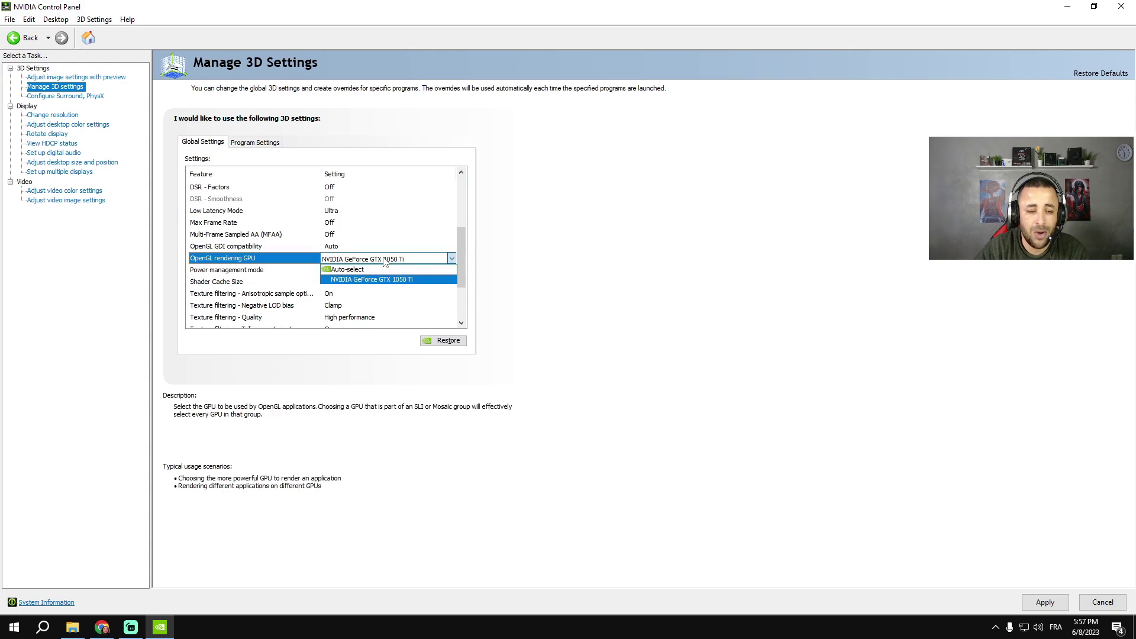
left_click(364, 283)
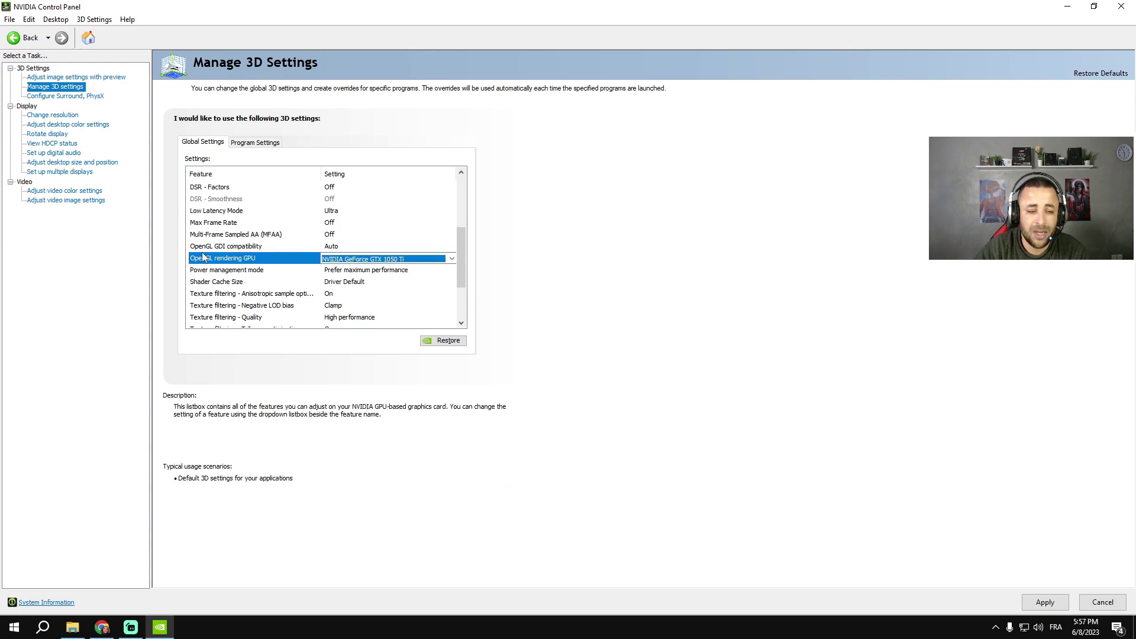
Keep Power management mode at Prefer maximum performance, check the remaining global features, and apply the 3D settings
left_click(355, 272)
left_click(355, 272)
left_click(460, 263)
left_click_drag(460, 266, 463, 307)
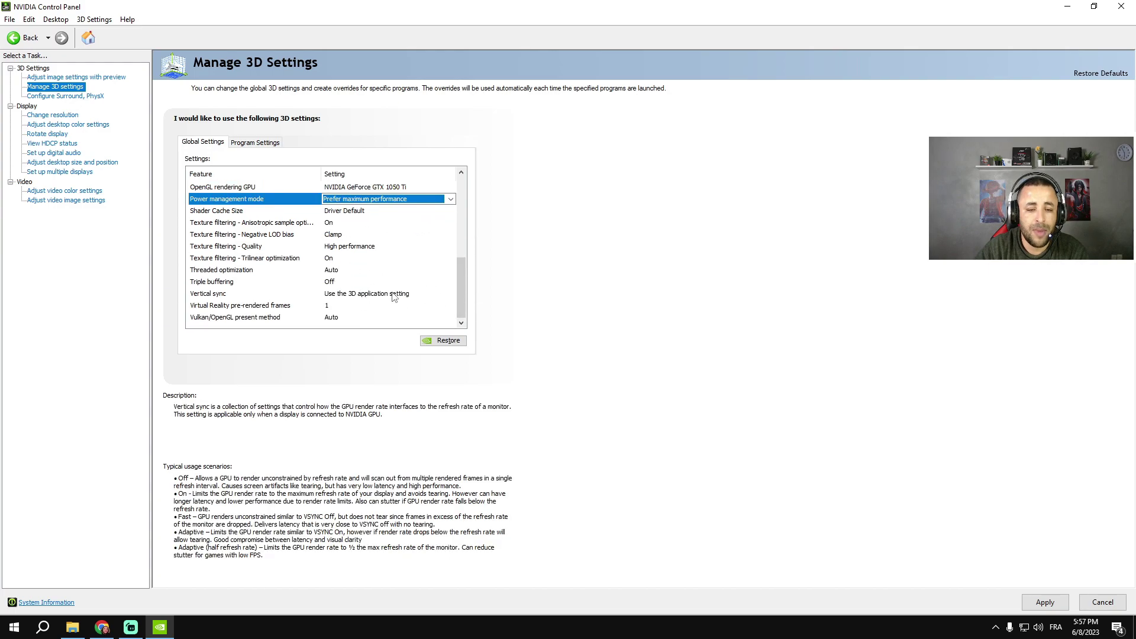
left_click(1044, 602)
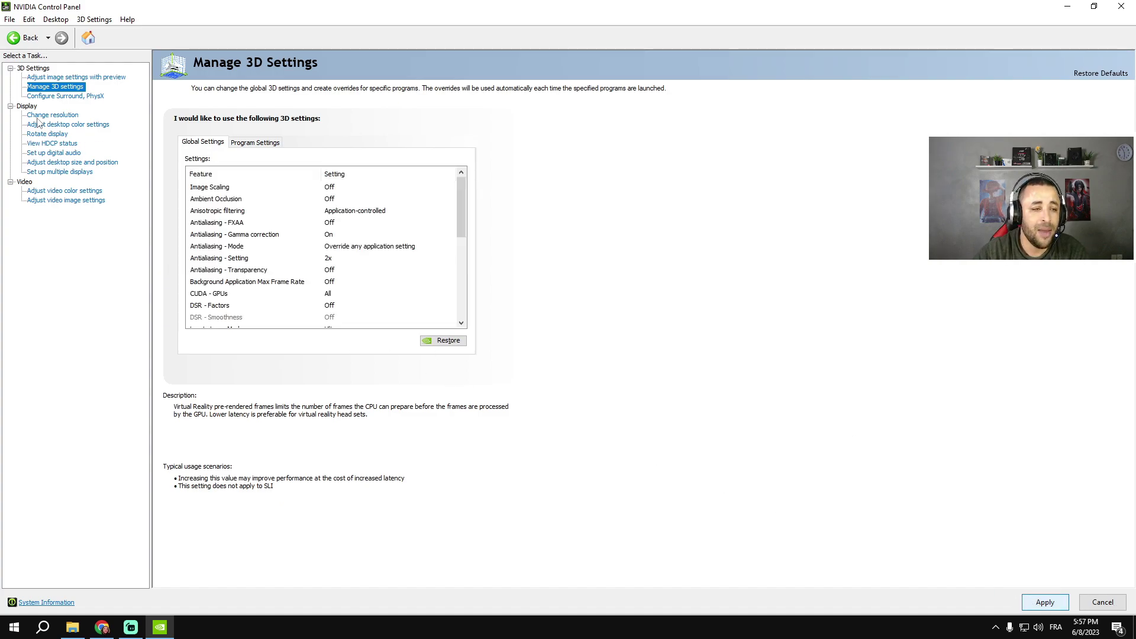
Set the PhysX processor to NVIDIA GeForce GTX 1050 Ti
left_click(65, 96)
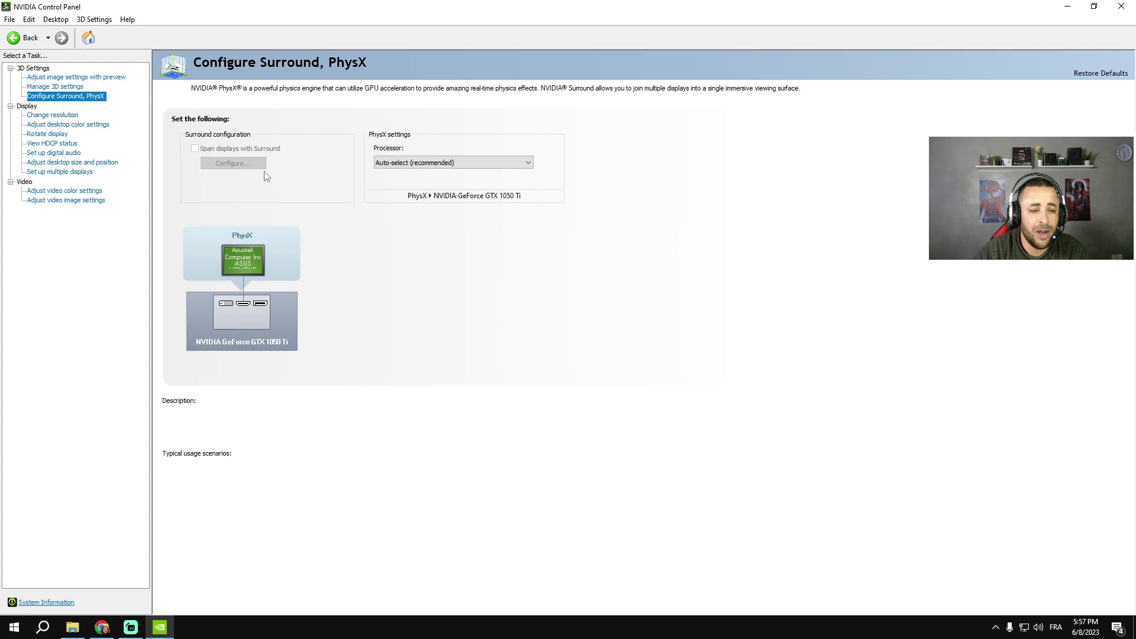
left_click(428, 162)
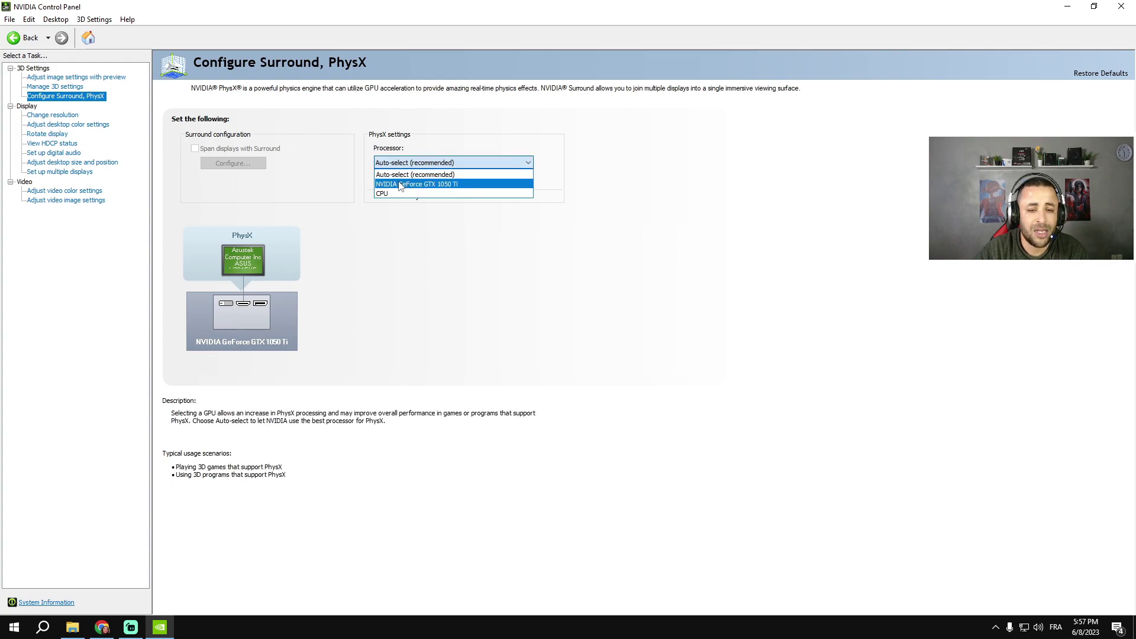
left_click(413, 185)
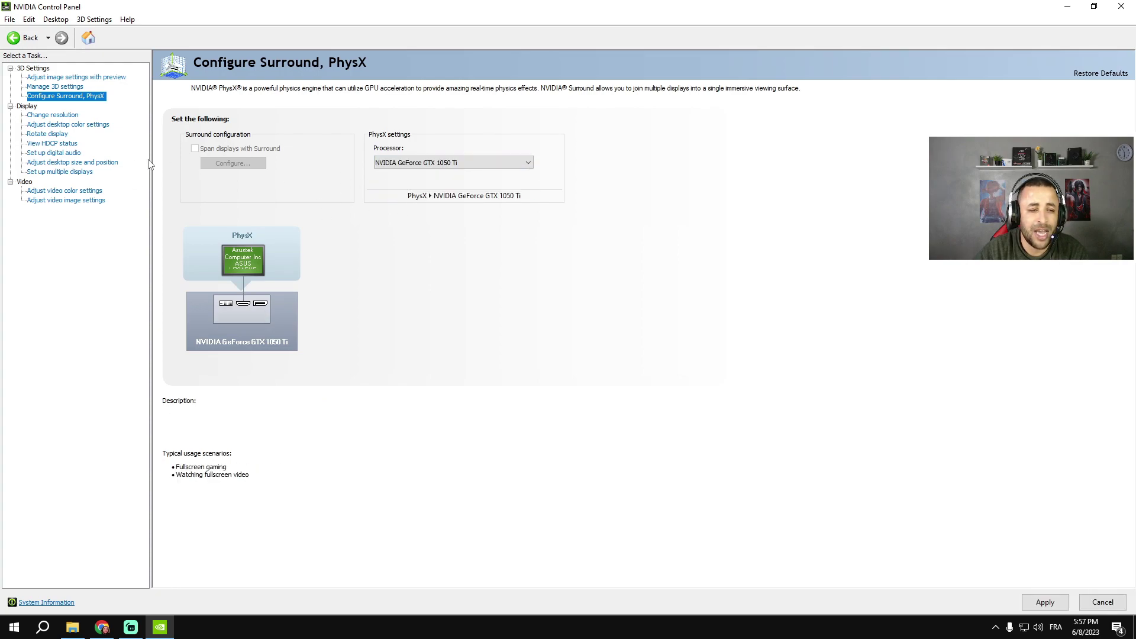
Add TslGame to the program-specific 3D settings and review its feature list
left_click(55, 86)
left_click(255, 142)
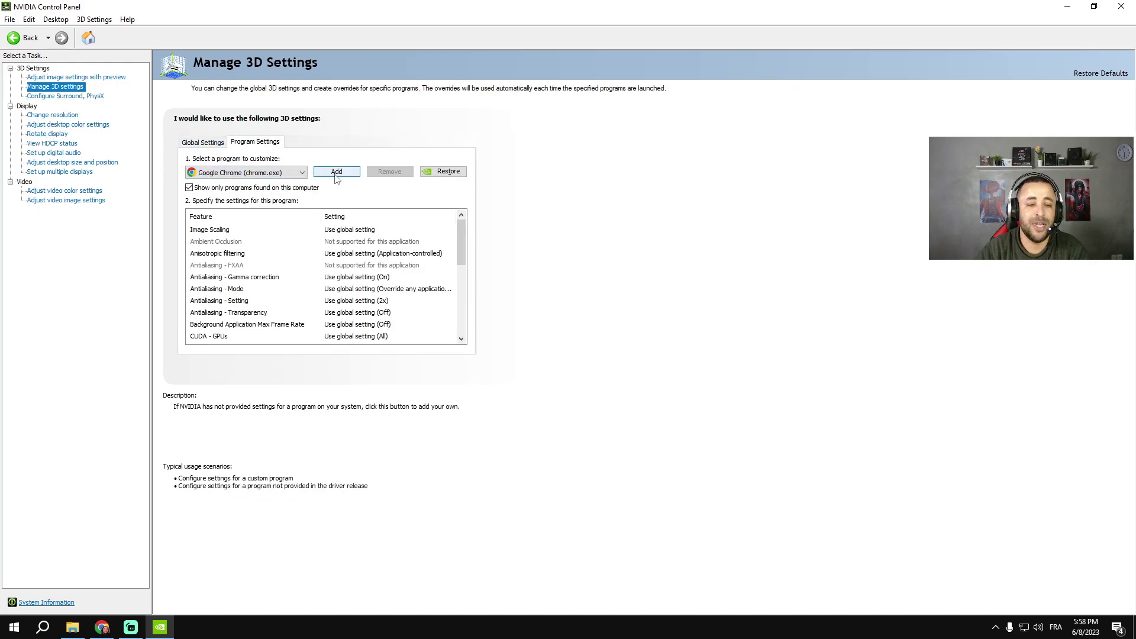
left_click(337, 172)
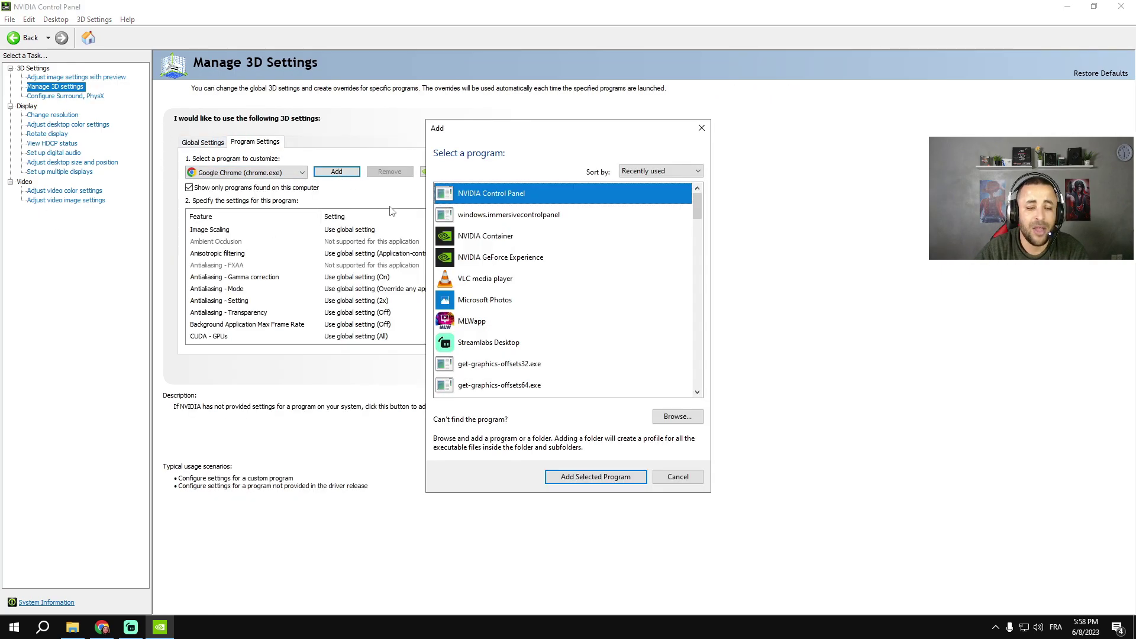
scroll(564, 334, "down", 6)
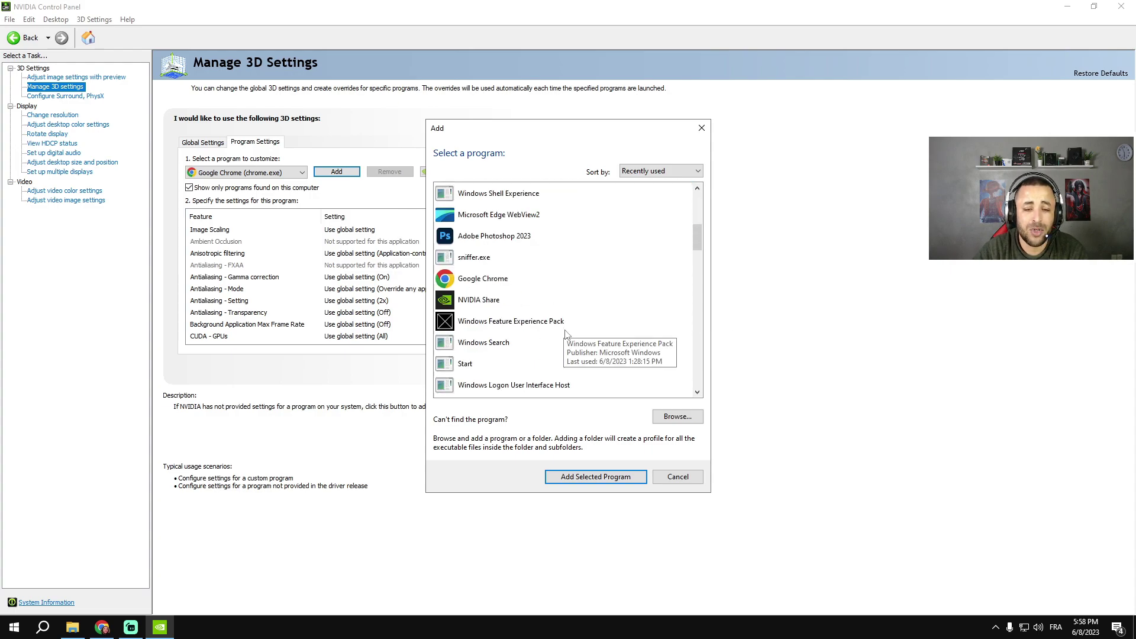
scroll(567, 335, "up", 2)
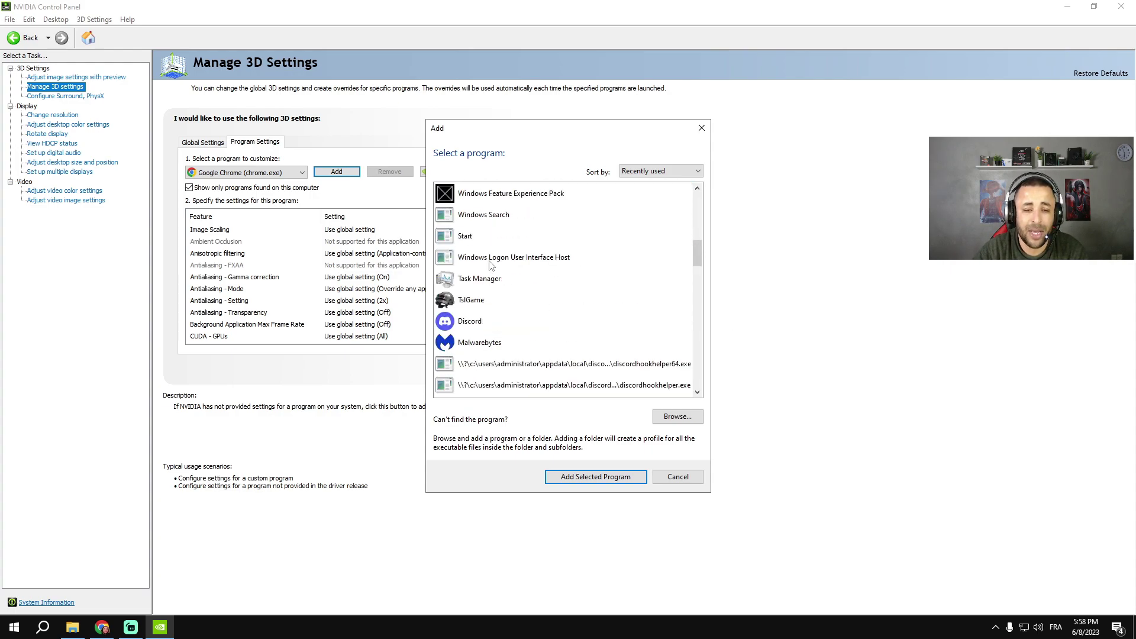
left_click(472, 300)
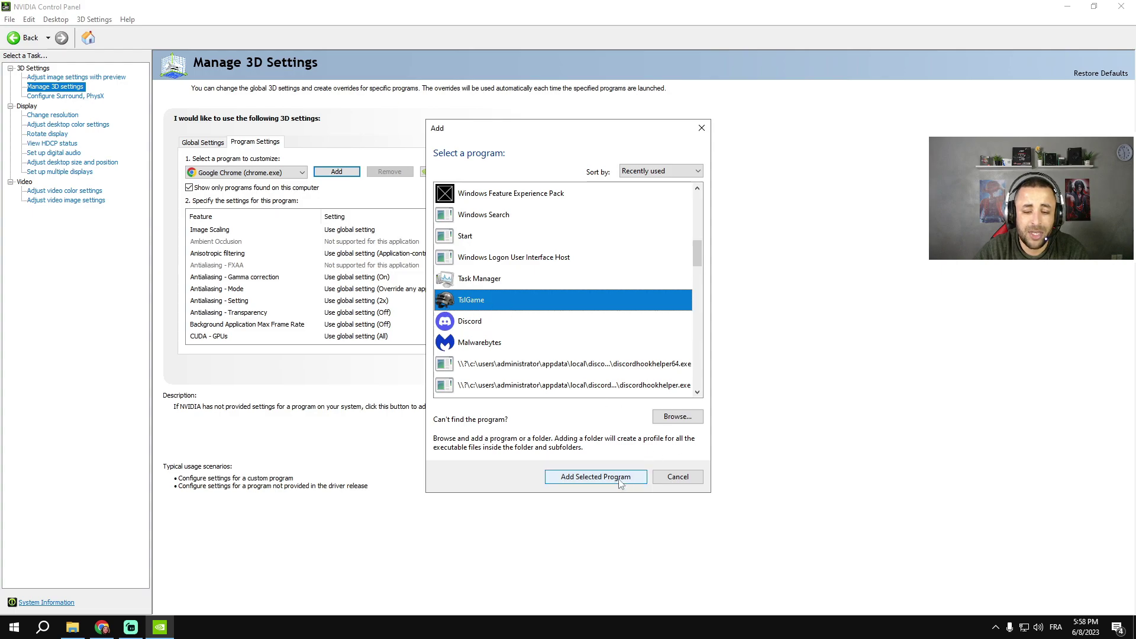
left_click(596, 476)
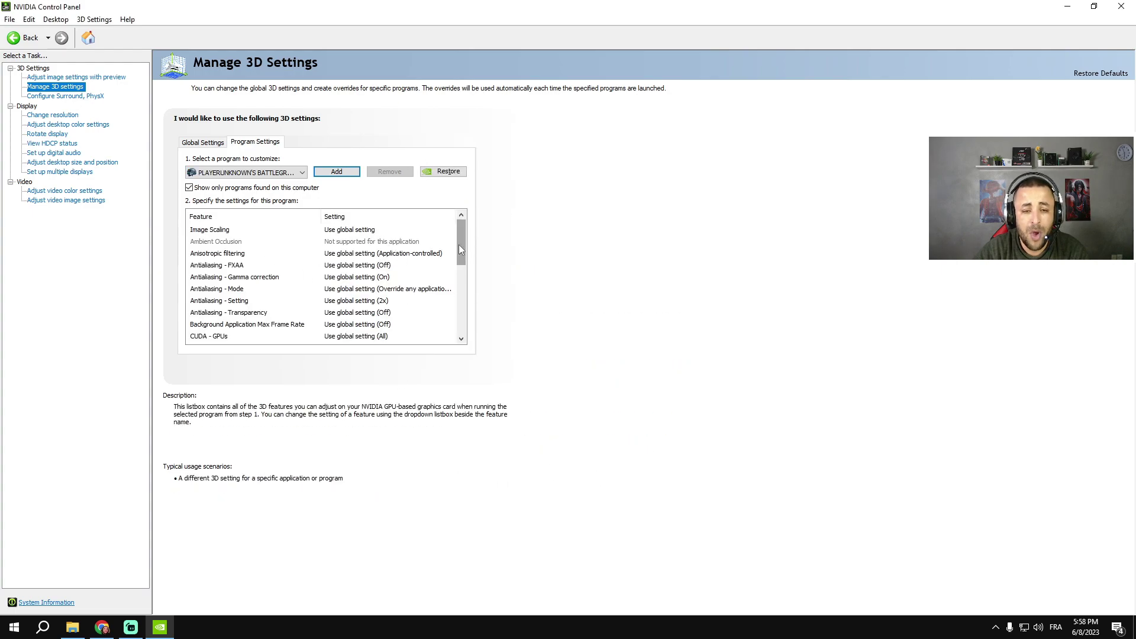
left_click_drag(459, 244, 458, 319)
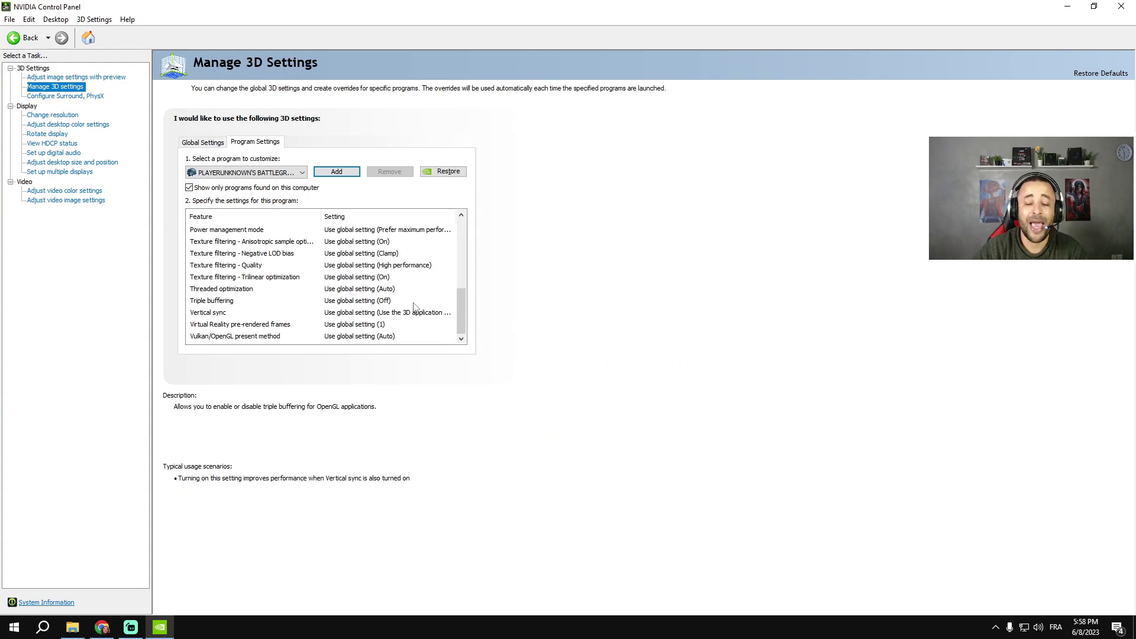
Review the list of installed programs that can be customized in the program-specific 3D settings
scroll(458, 295, "up", 3)
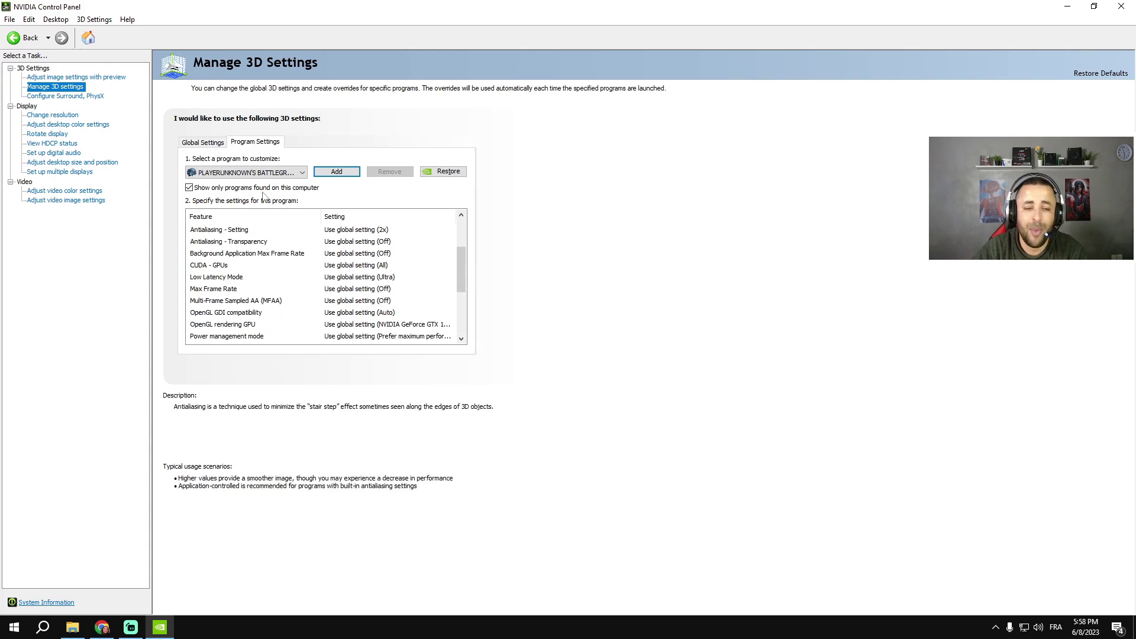
left_click(259, 174)
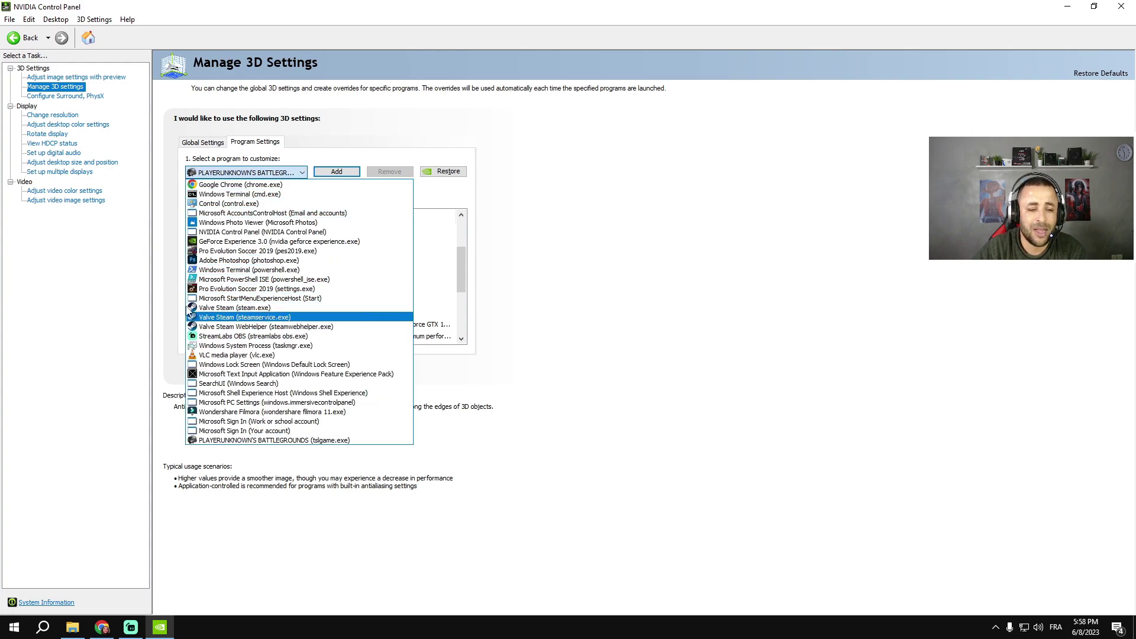
left_click(572, 283)
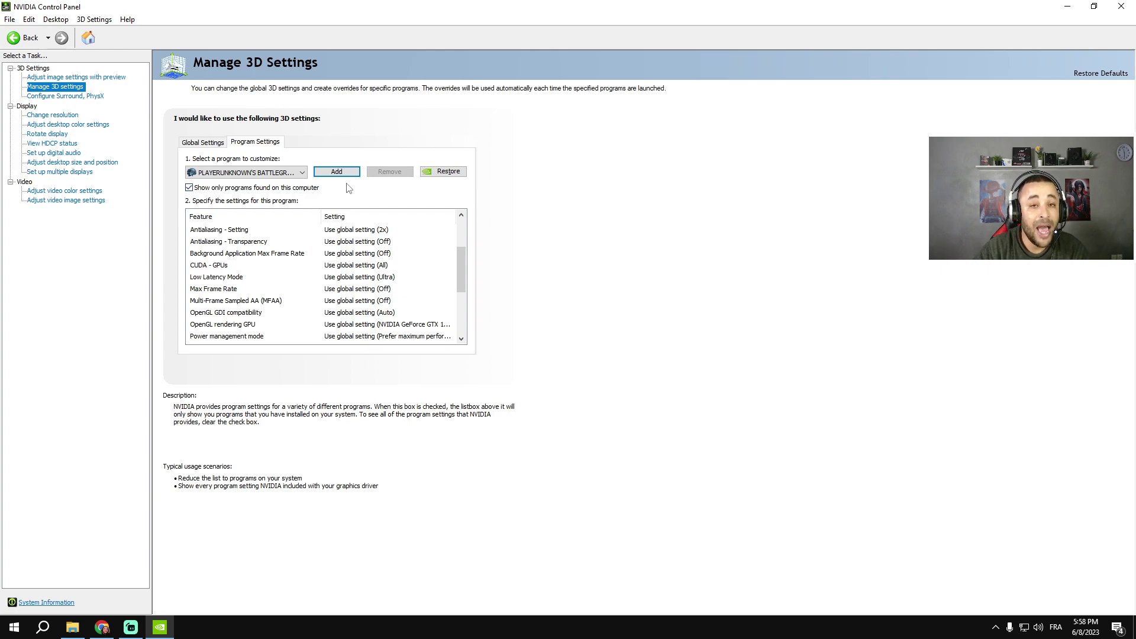
Switch to Task Manager, maximize it, and locate explorer.exe in the detailed process list with its available actions
left_click(1080, 4)
right_click(372, 627)
left_click(410, 578)
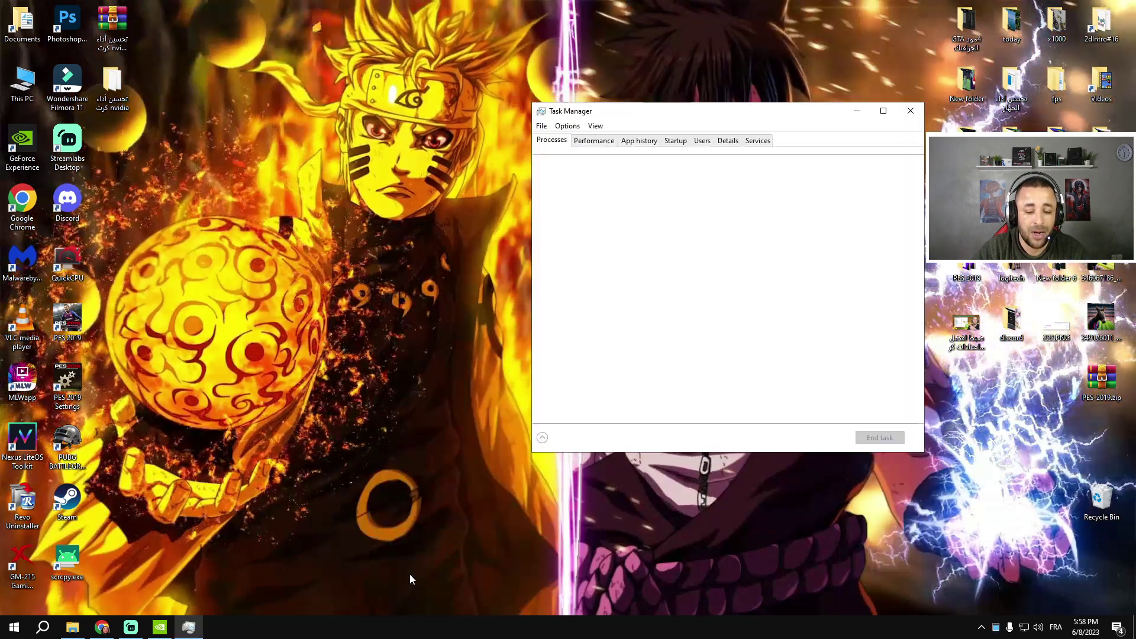
double_click(756, 113)
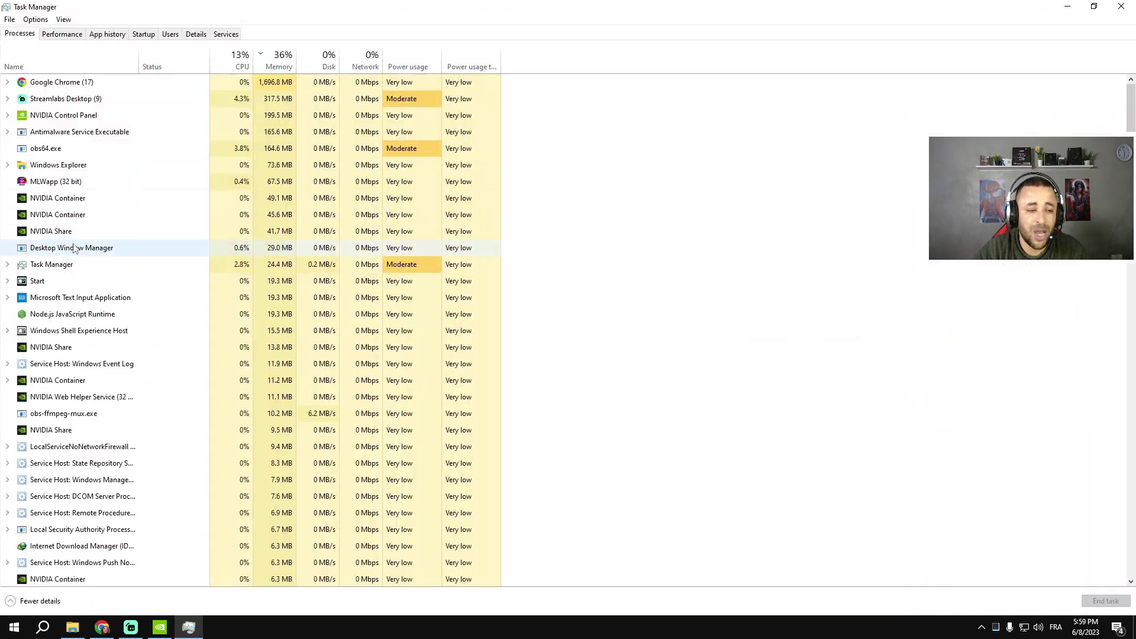
left_click(195, 34)
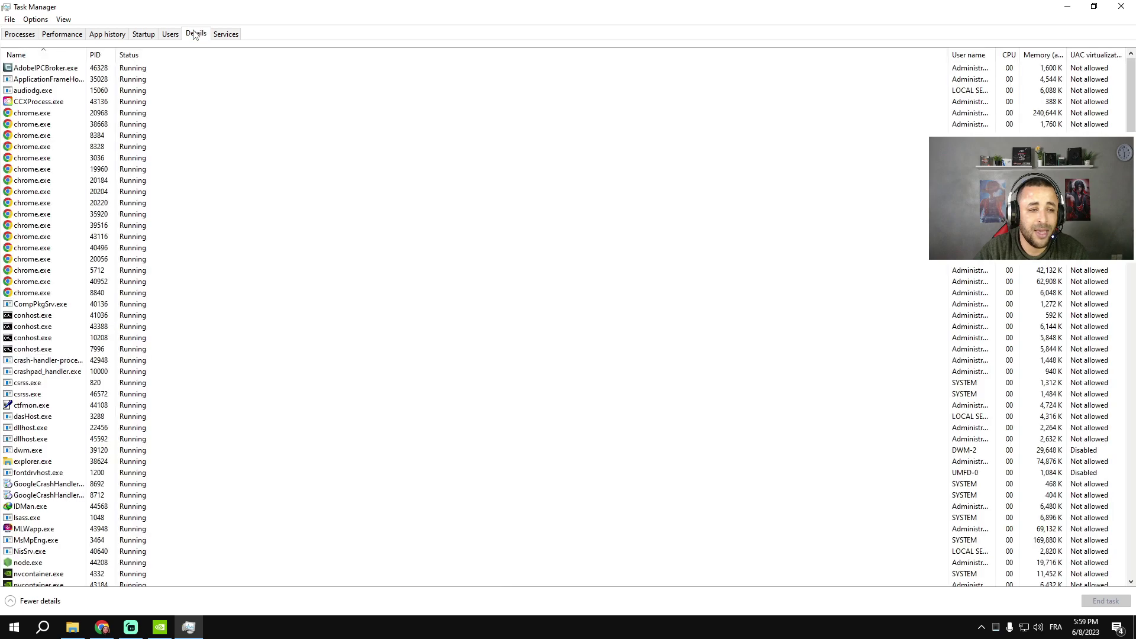
scroll(242, 308, "down", 2)
left_click(33, 397)
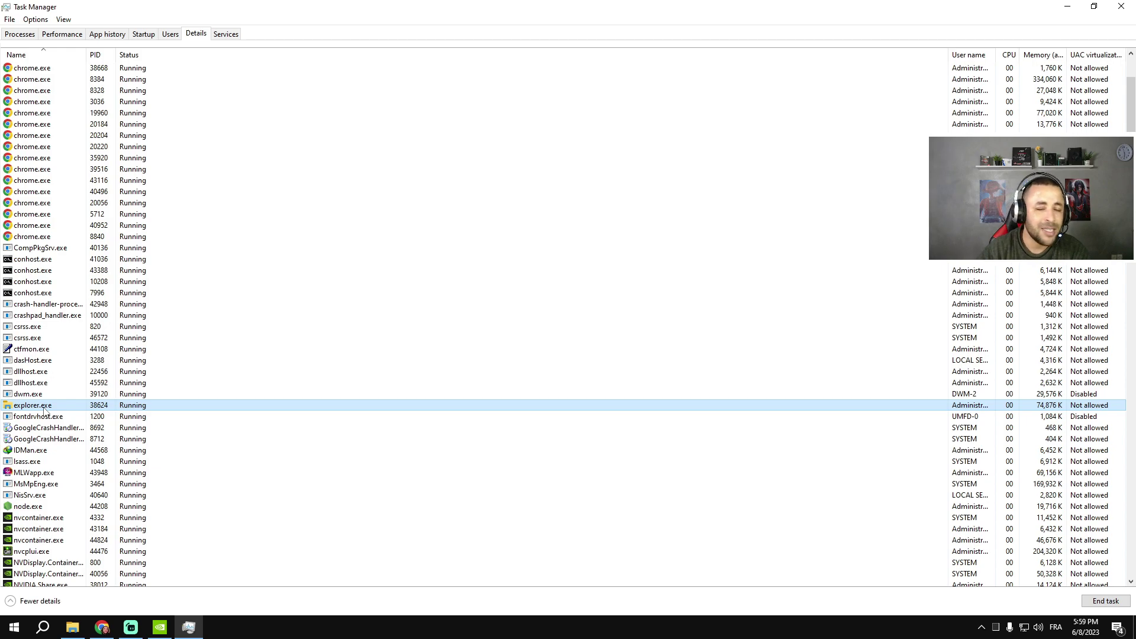
right_click(44, 408)
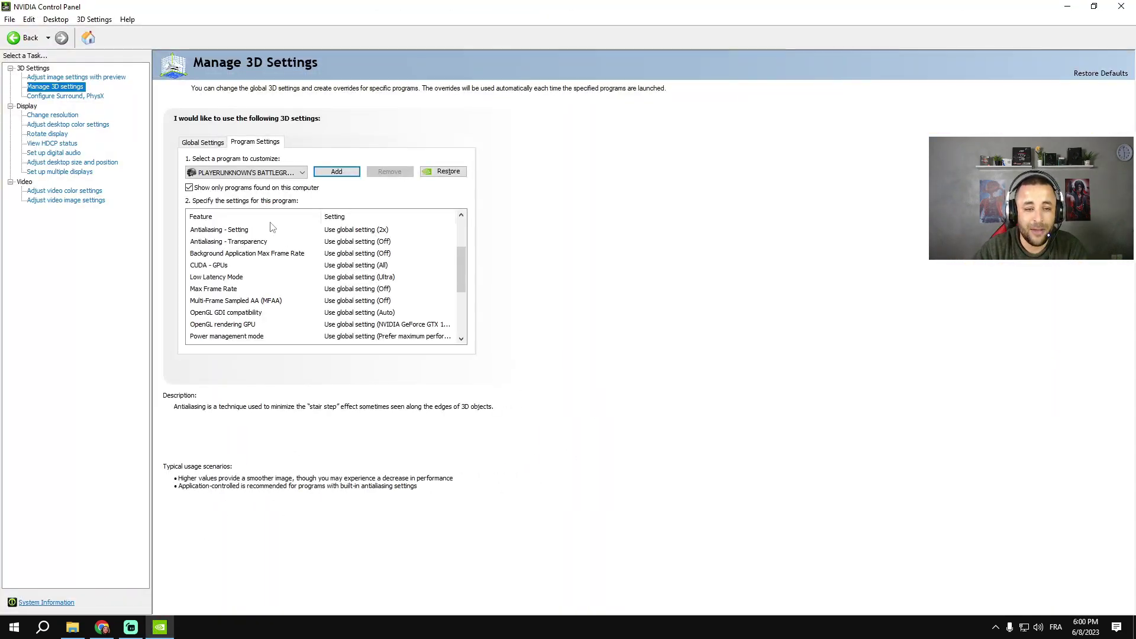
Add explorer.exe from C:\Windows to the program-specific 3D settings in NVIDIA Control Panel
left_click(330, 176)
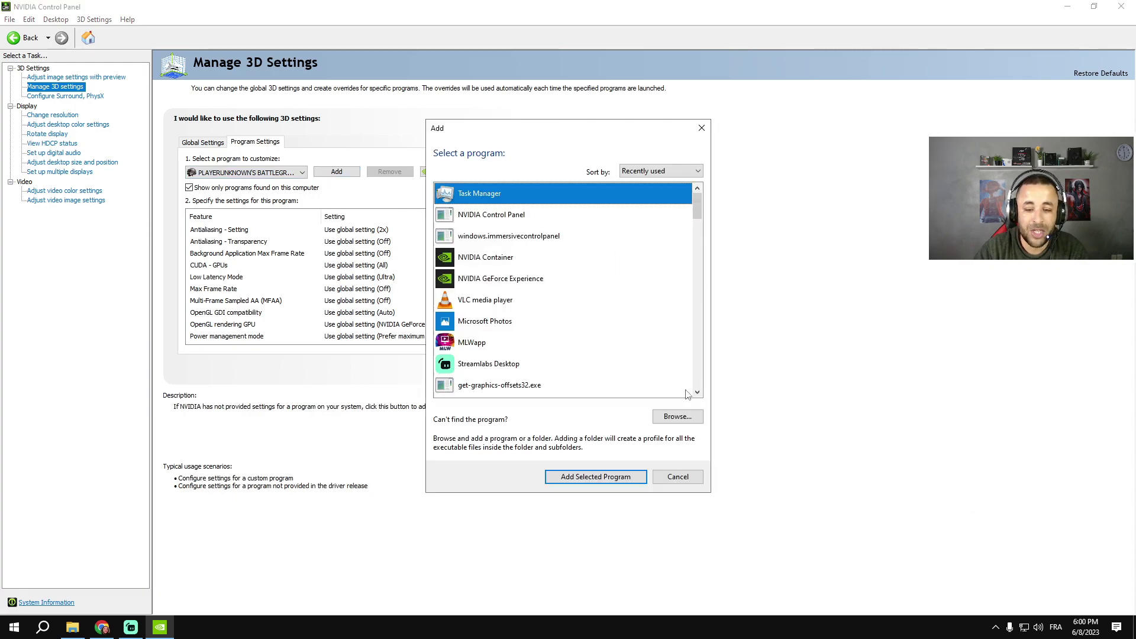
left_click(678, 417)
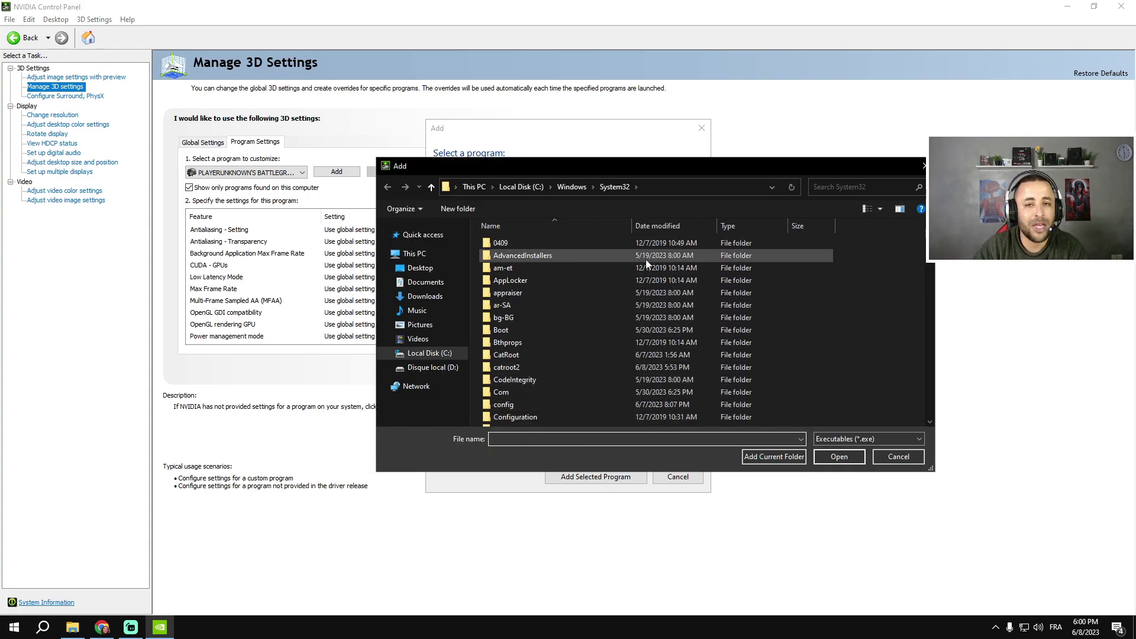
left_click(438, 354)
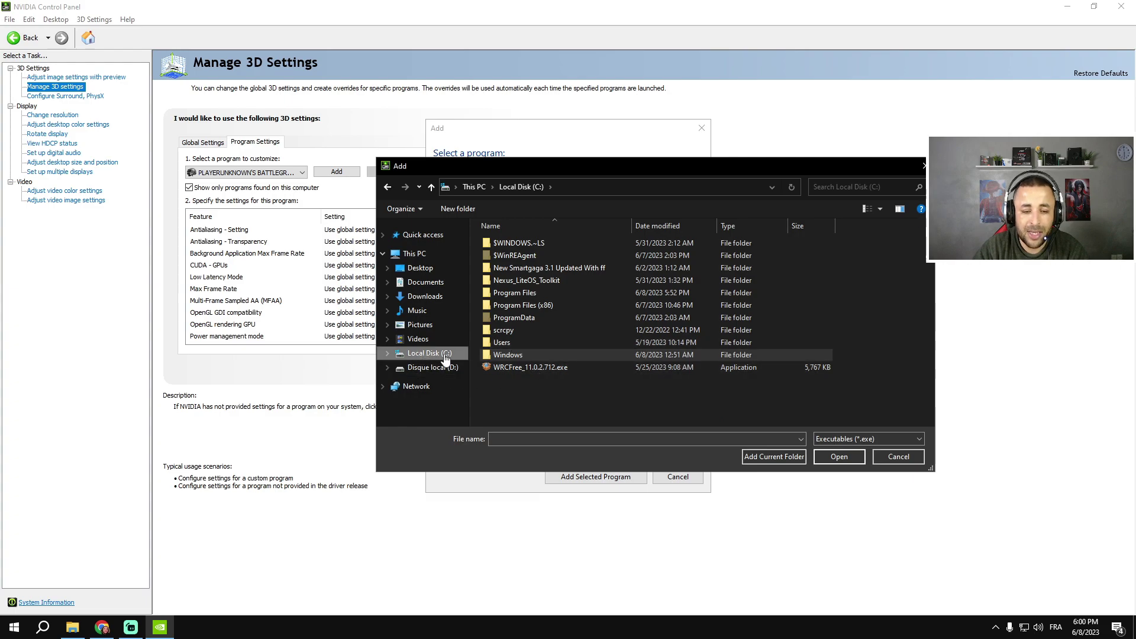
double_click(507, 355)
scroll(598, 312, "down", 1)
scroll(598, 311, "down", 14)
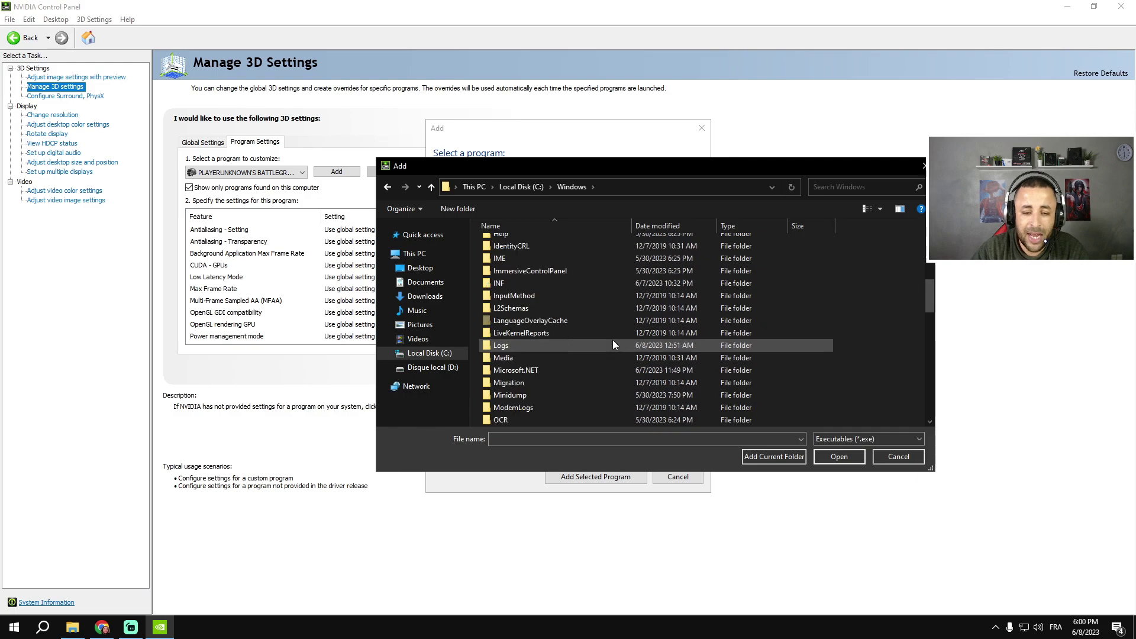
scroll(613, 345, "down", 8)
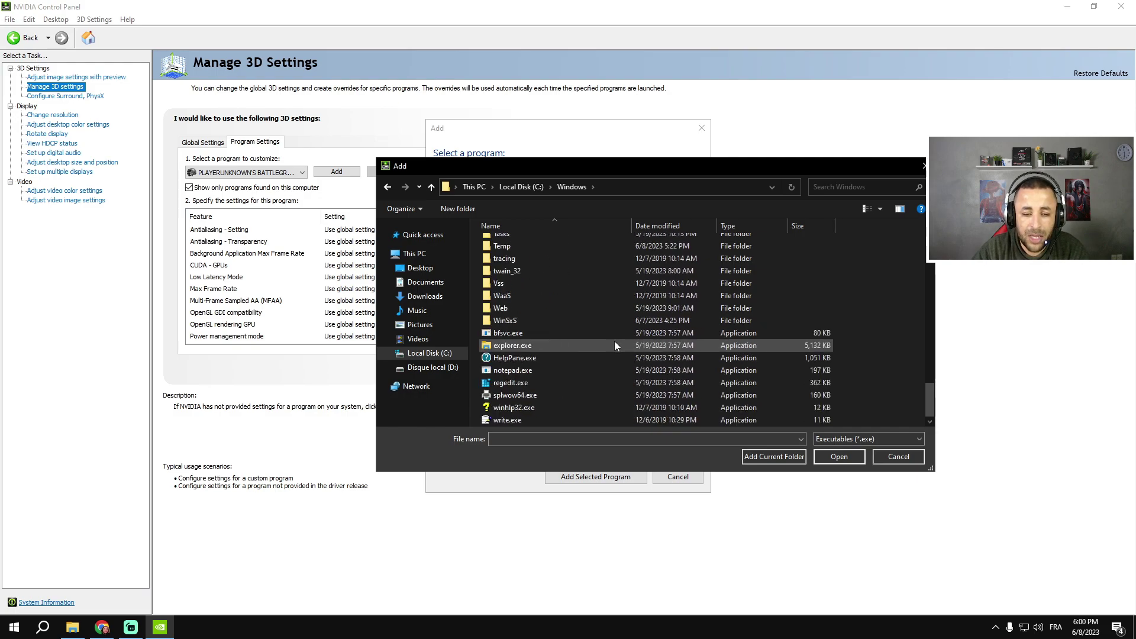
left_click(503, 349)
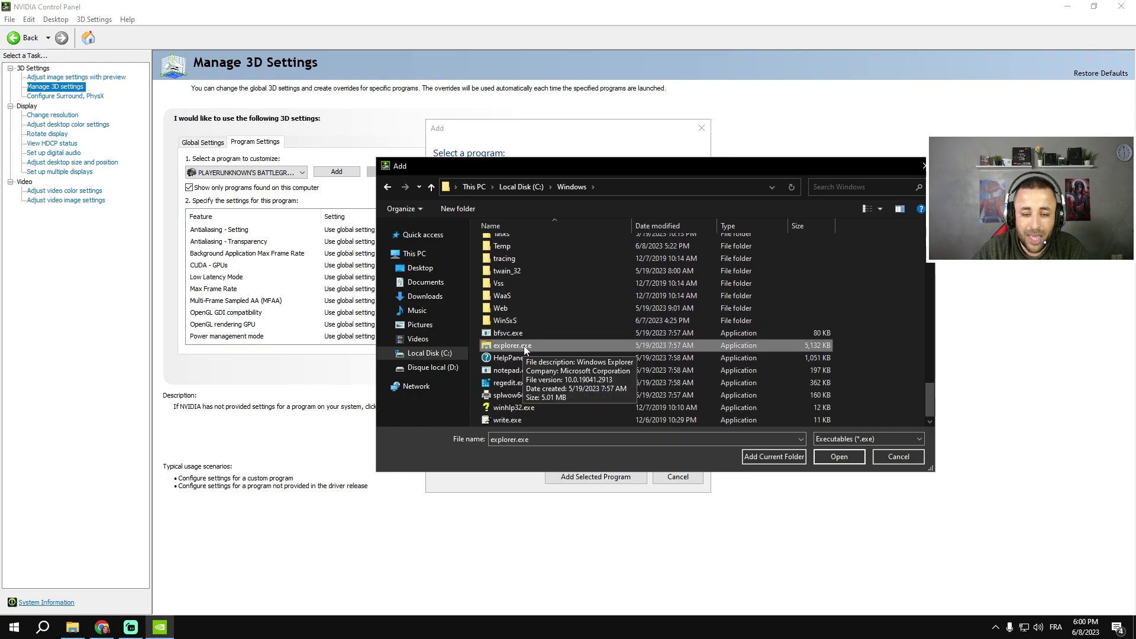
double_click(523, 345)
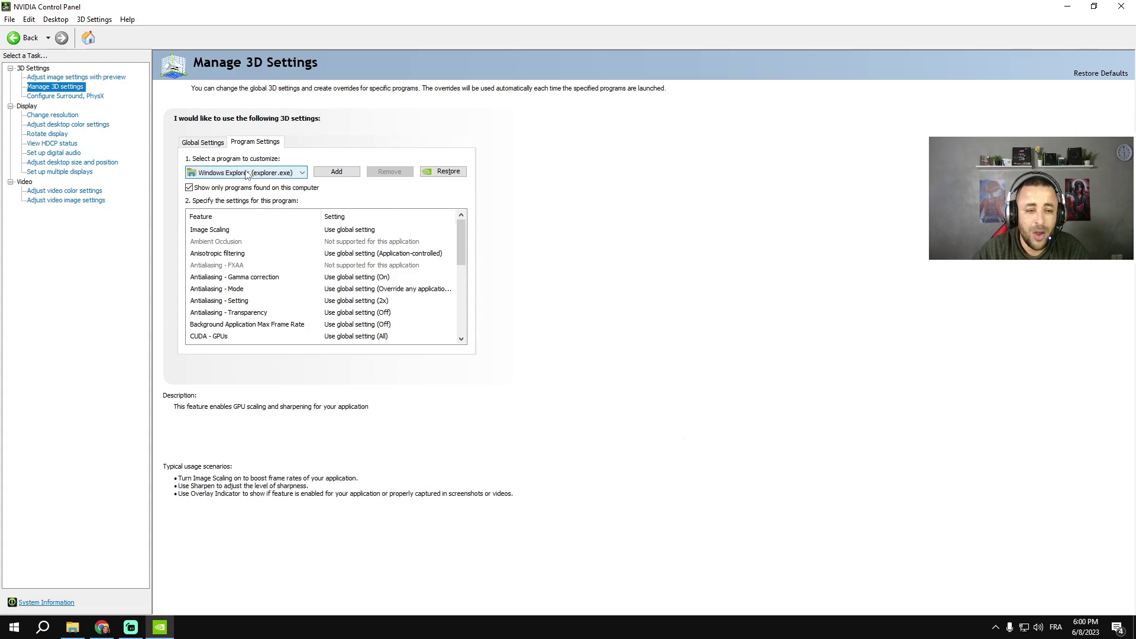
Set Power management mode to Prefer maximum performance for Windows Explorer, apply it, and keep the changes
left_click_drag(460, 242, 464, 305)
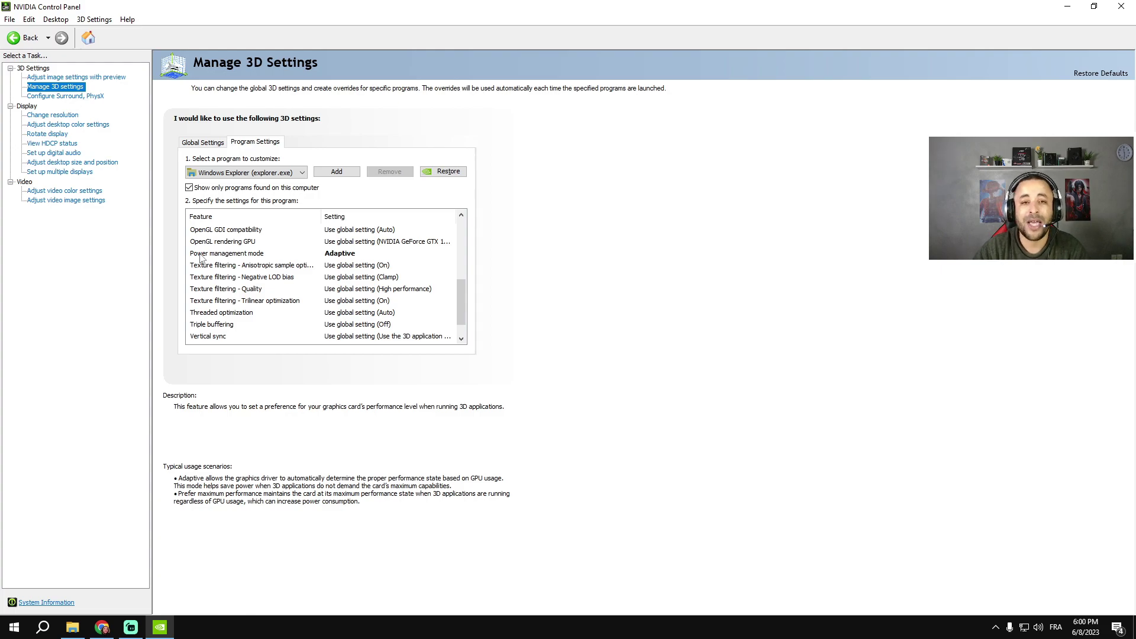
left_click(348, 255)
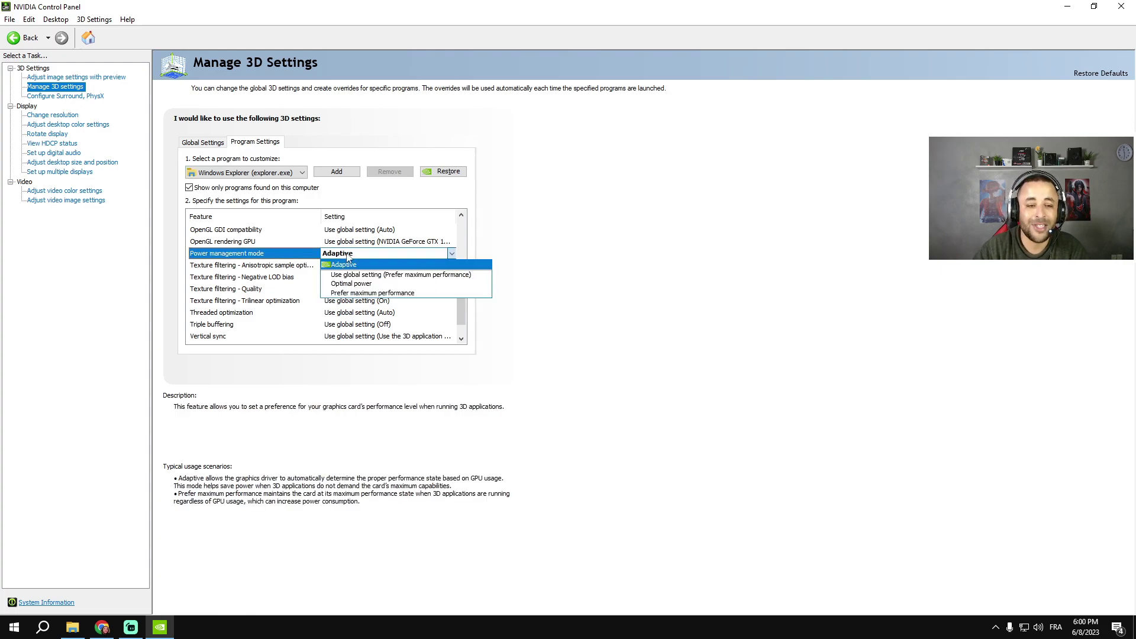
left_click(350, 294)
left_click_drag(459, 272, 744, 443)
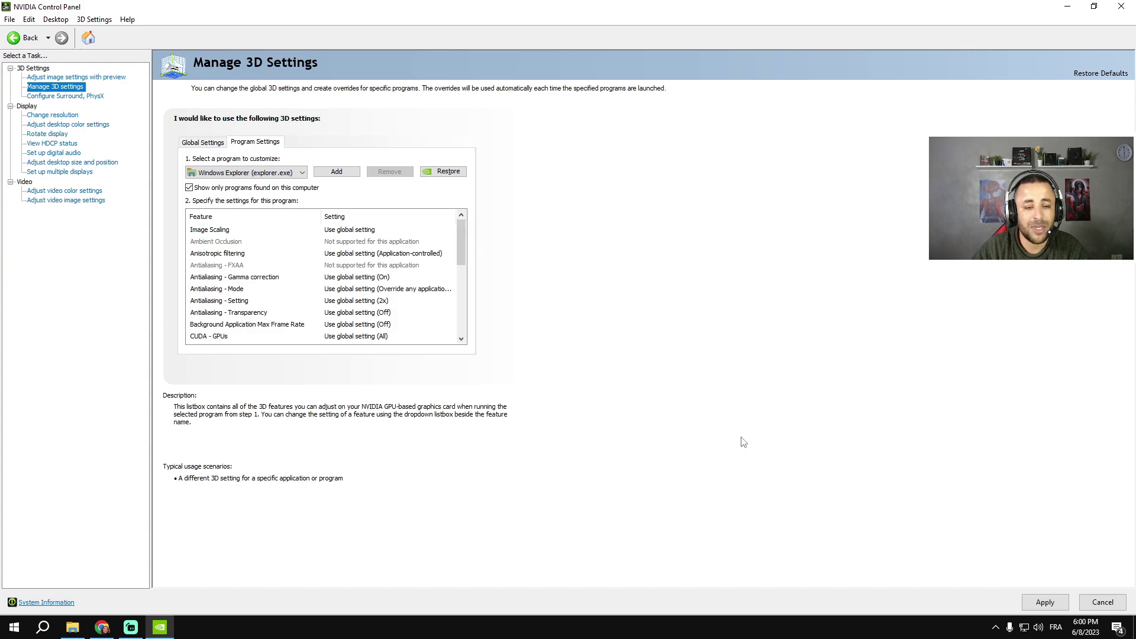
left_click(1057, 604)
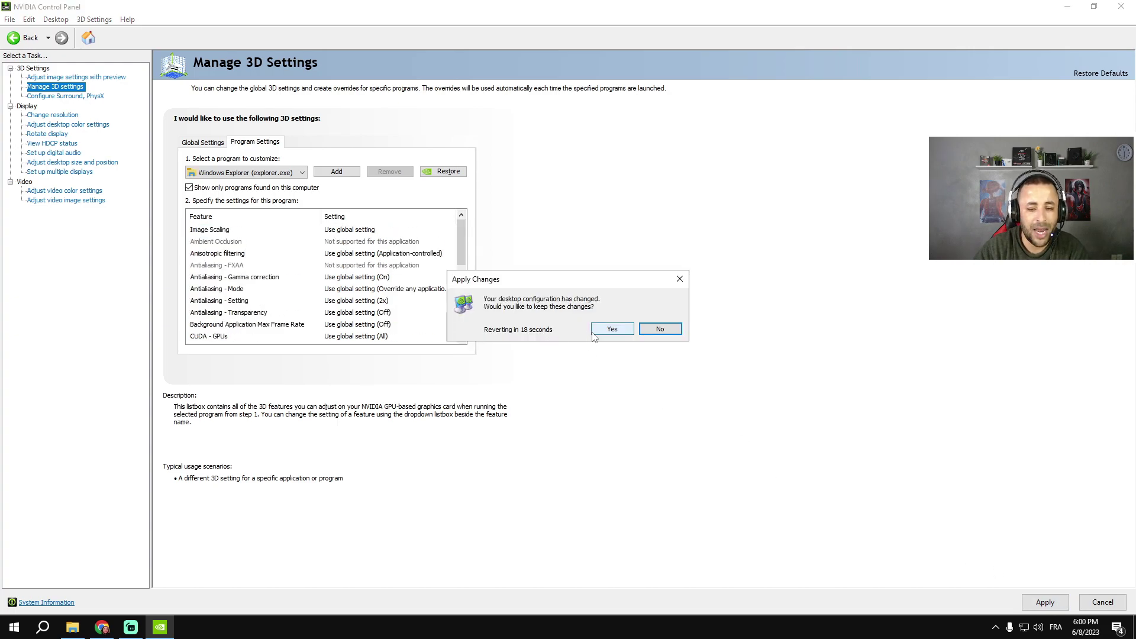
left_click(609, 329)
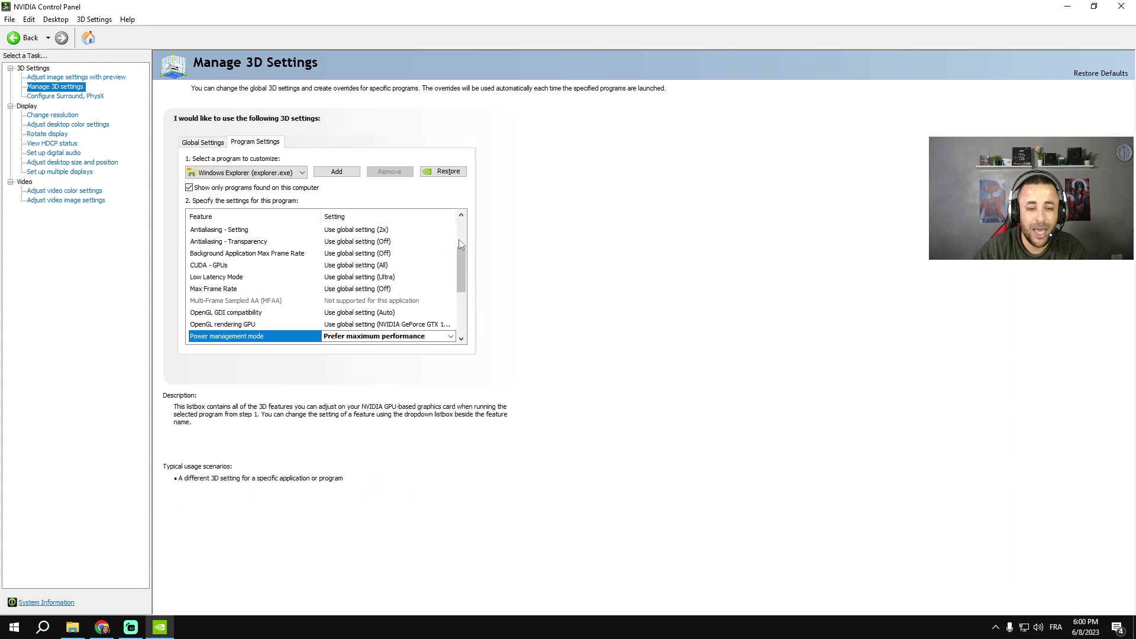
Add dwm.exe from C:\Windows\System32 to the program-specific 3D settings
left_click(330, 173)
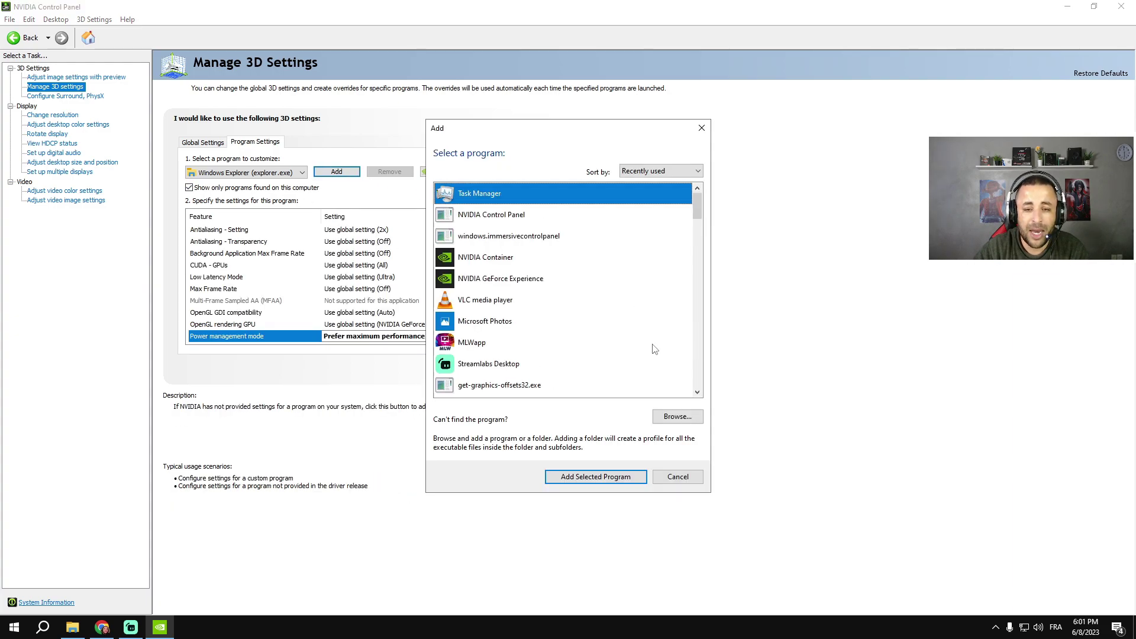
left_click(678, 417)
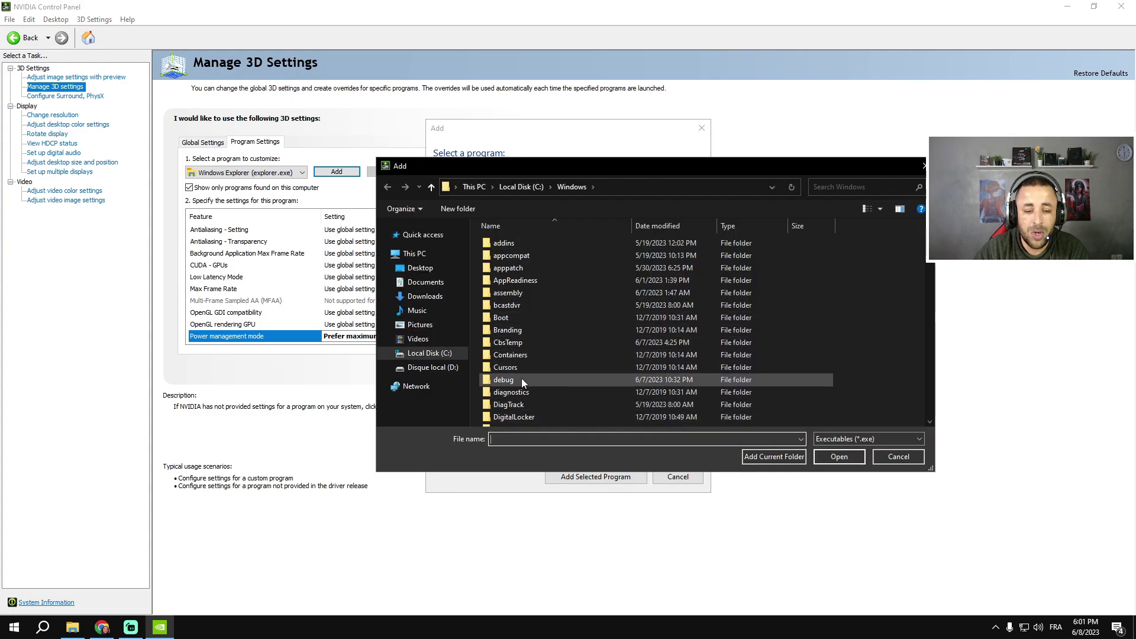
scroll(558, 374, "down", 18)
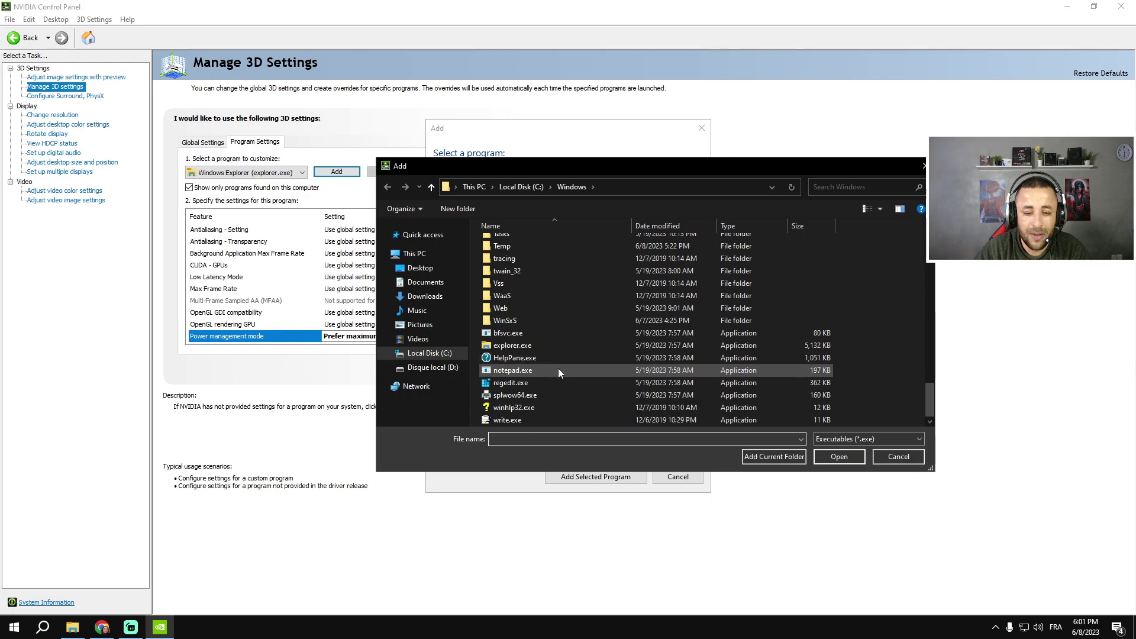
scroll(558, 368, "up", 2)
scroll(547, 377, "up", 2)
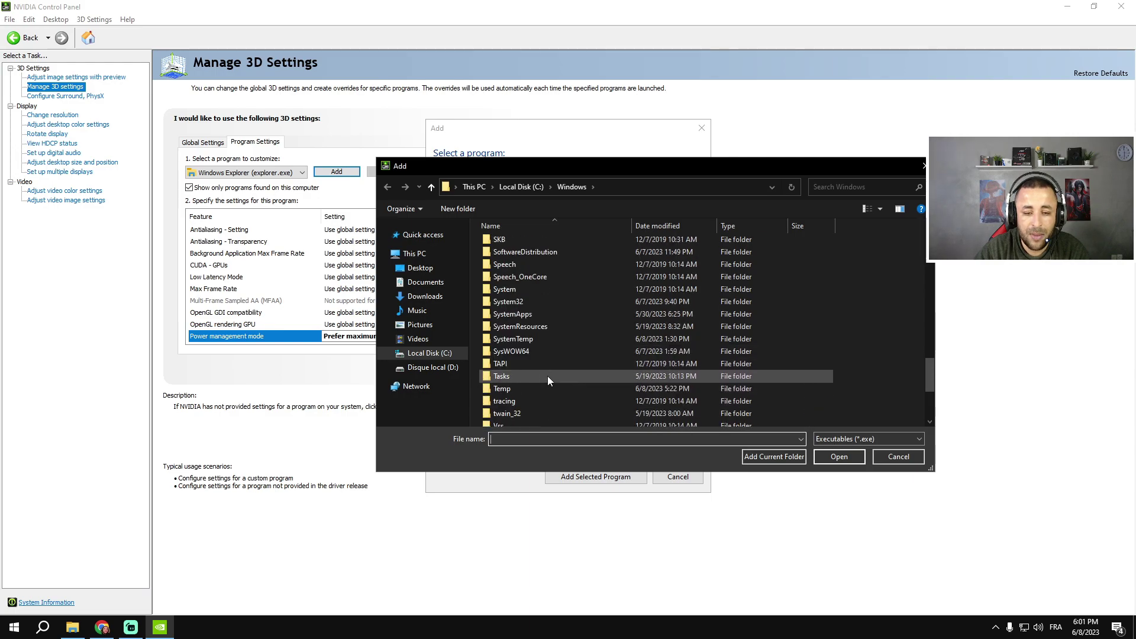
double_click(514, 303)
scroll(586, 329, "down", 19)
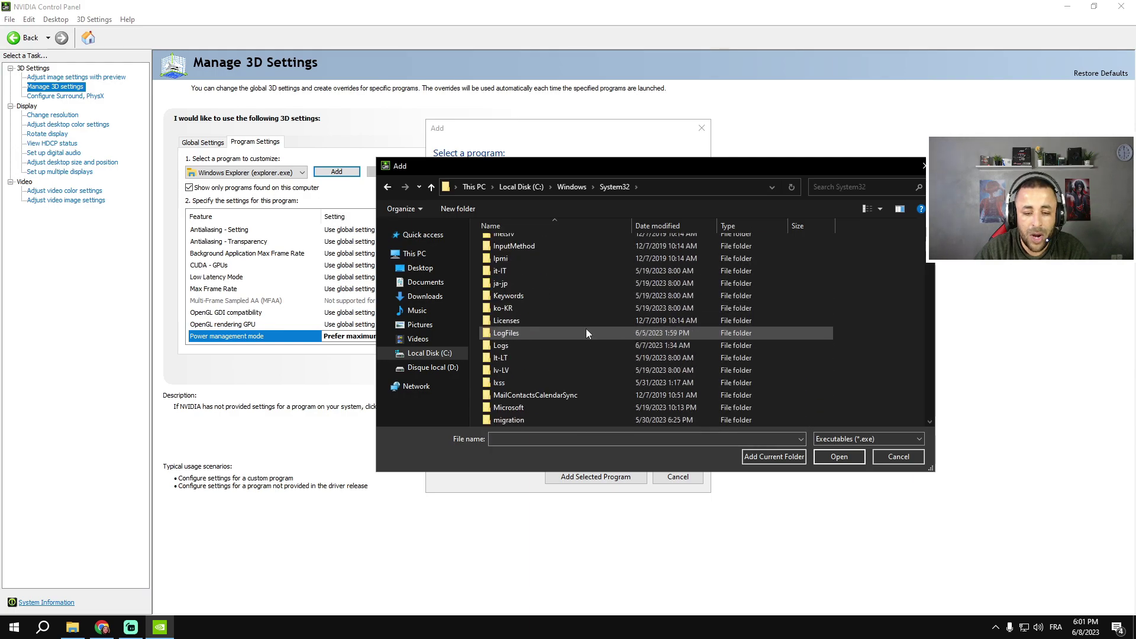
type("d")
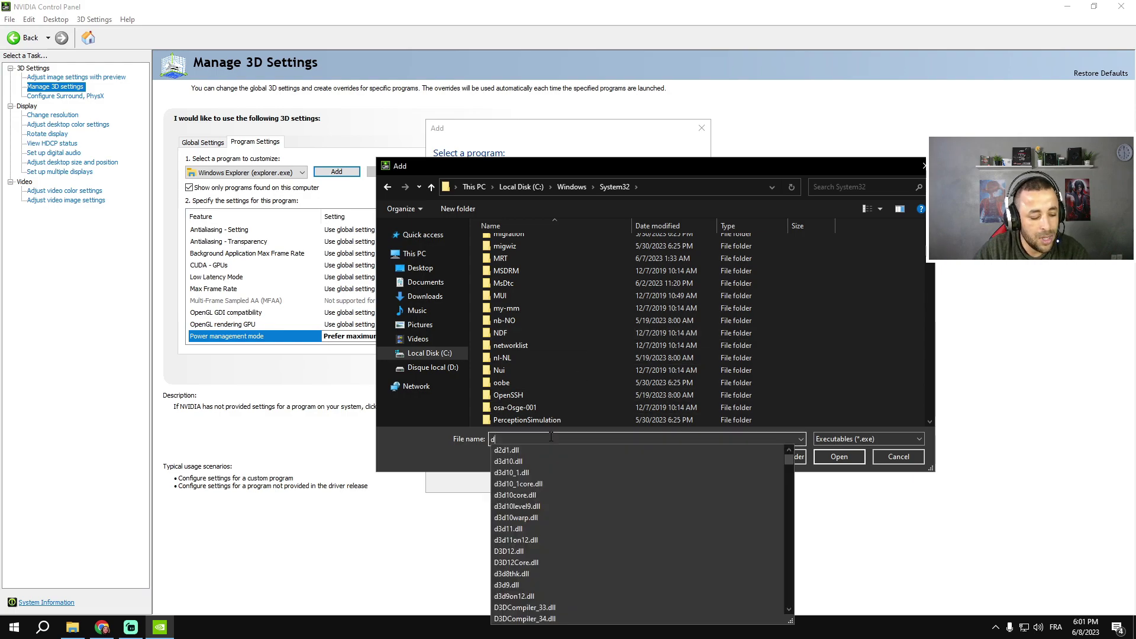
type("wm")
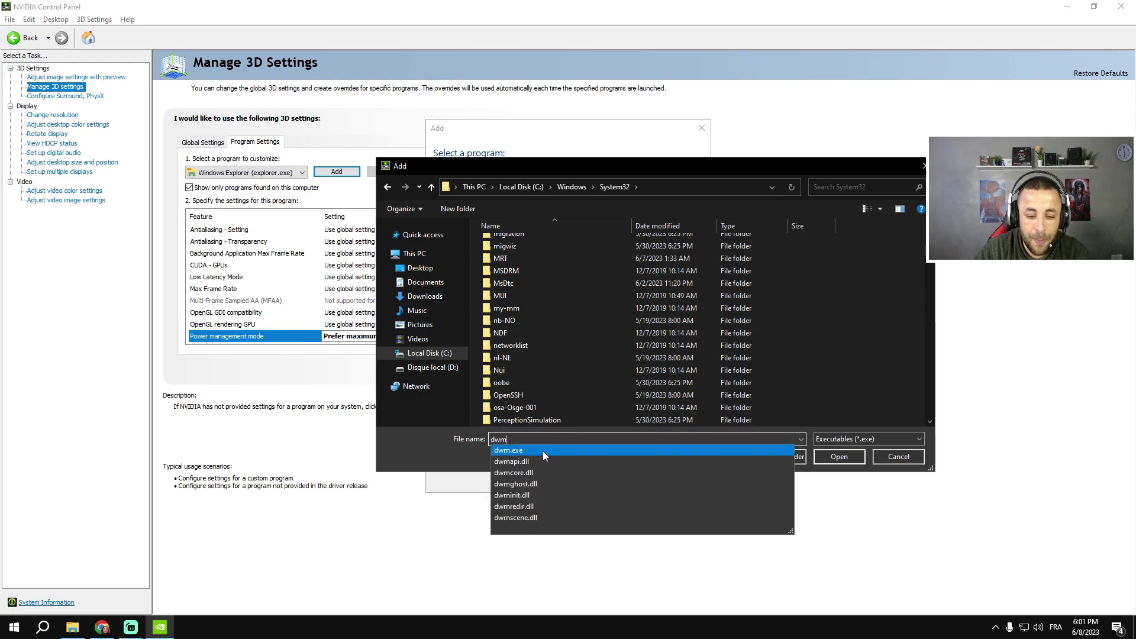
left_click(509, 450)
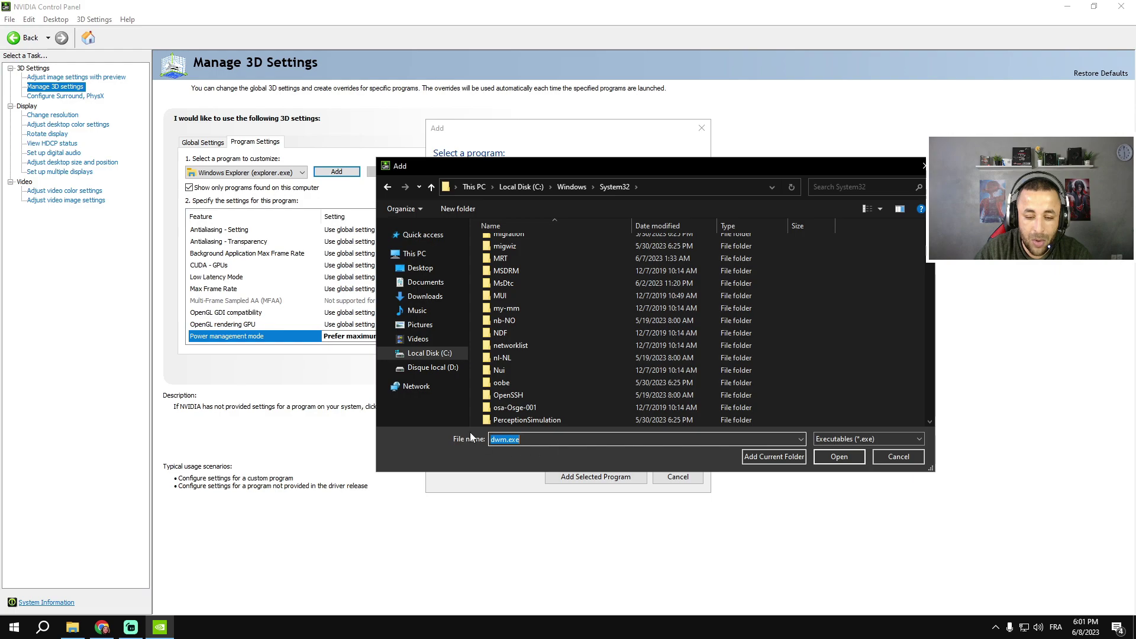
left_click(838, 461)
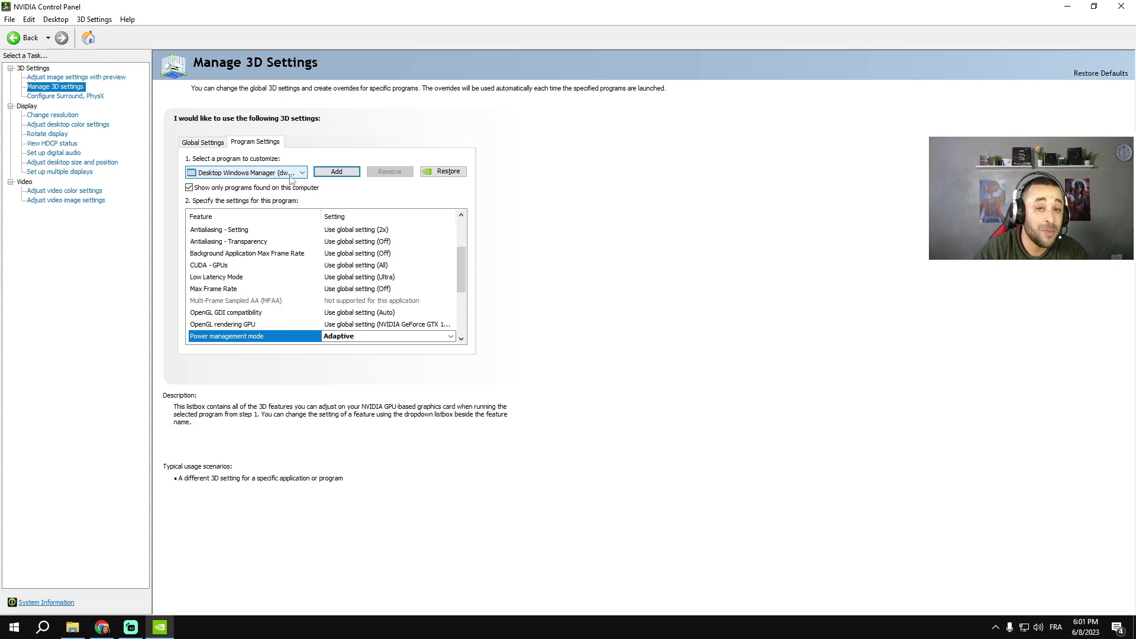
Set Power management mode to Prefer maximum performance for Desktop Window Manager, apply it, and close NVIDIA Control Panel
scroll(459, 261, "down", 1)
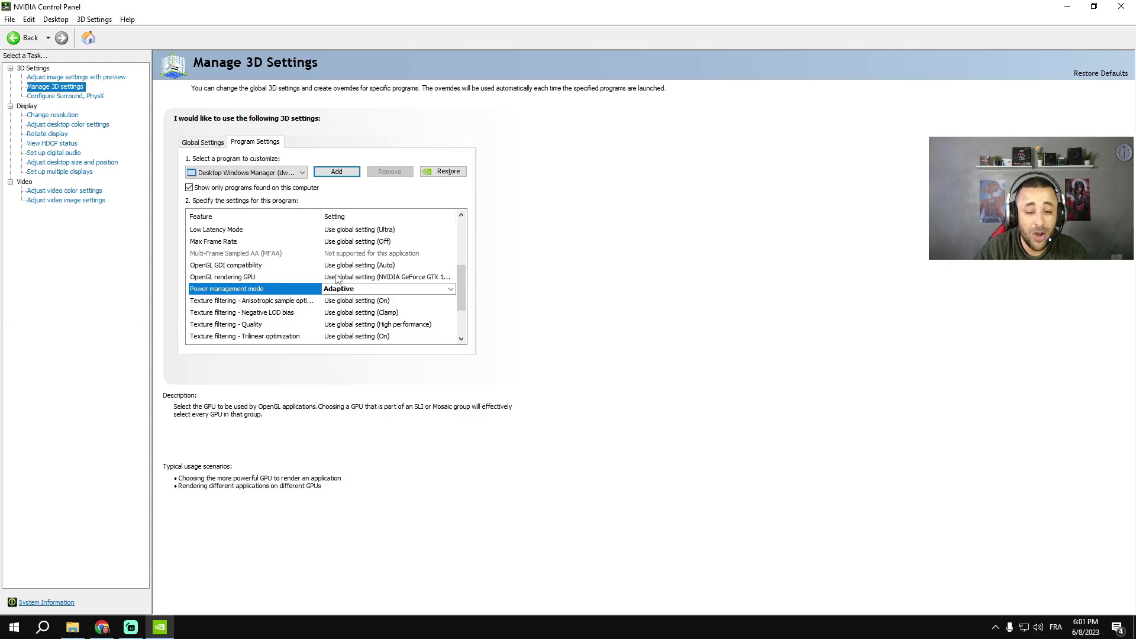
left_click(340, 289)
left_click(367, 331)
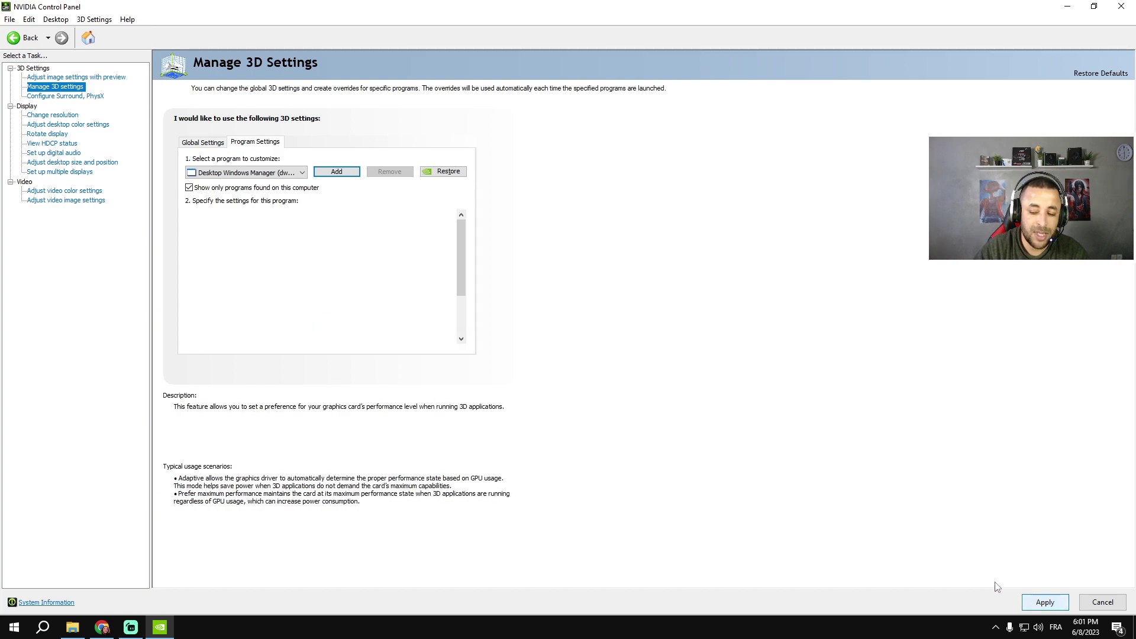
left_click(1124, 9)
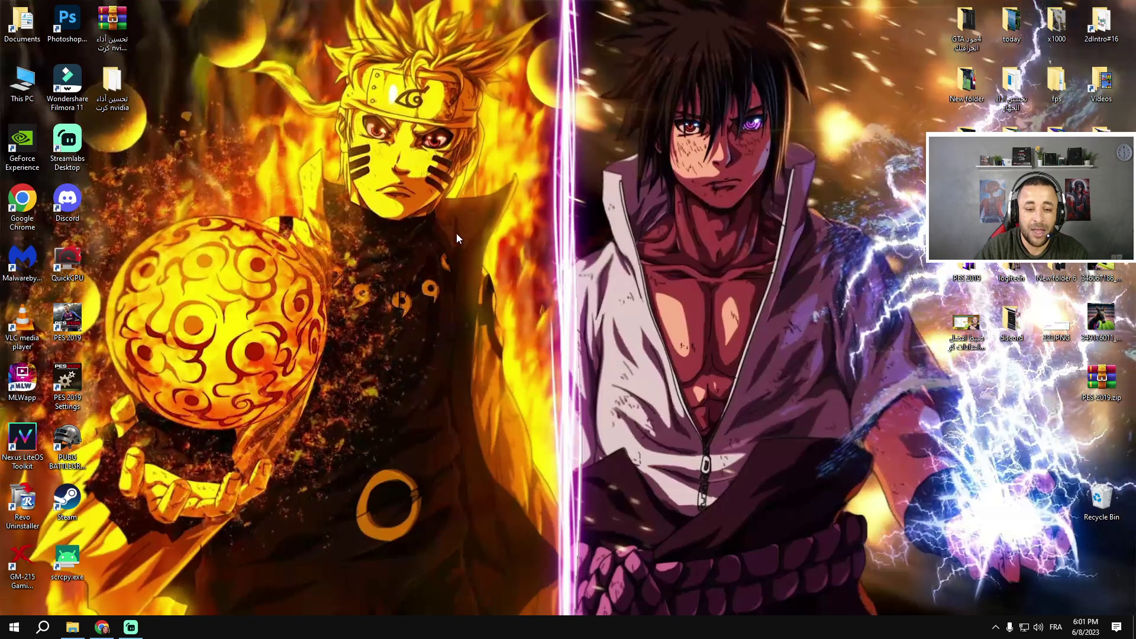
Open the Windows graphics settings from the display settings and turn on hardware-accelerated GPU scheduling
right_click(467, 209)
left_click(508, 343)
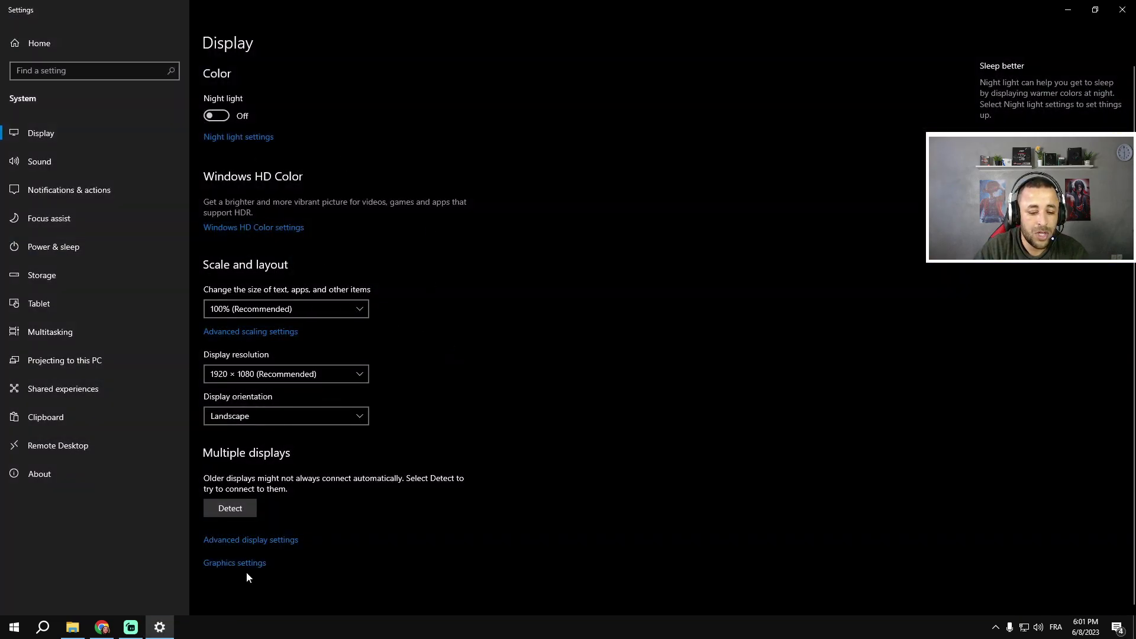
left_click(232, 564)
left_click(33, 135)
Add explorer.exe from C:\Windows to the graphics performance preference list and save its preference as High performance
left_click(49, 279)
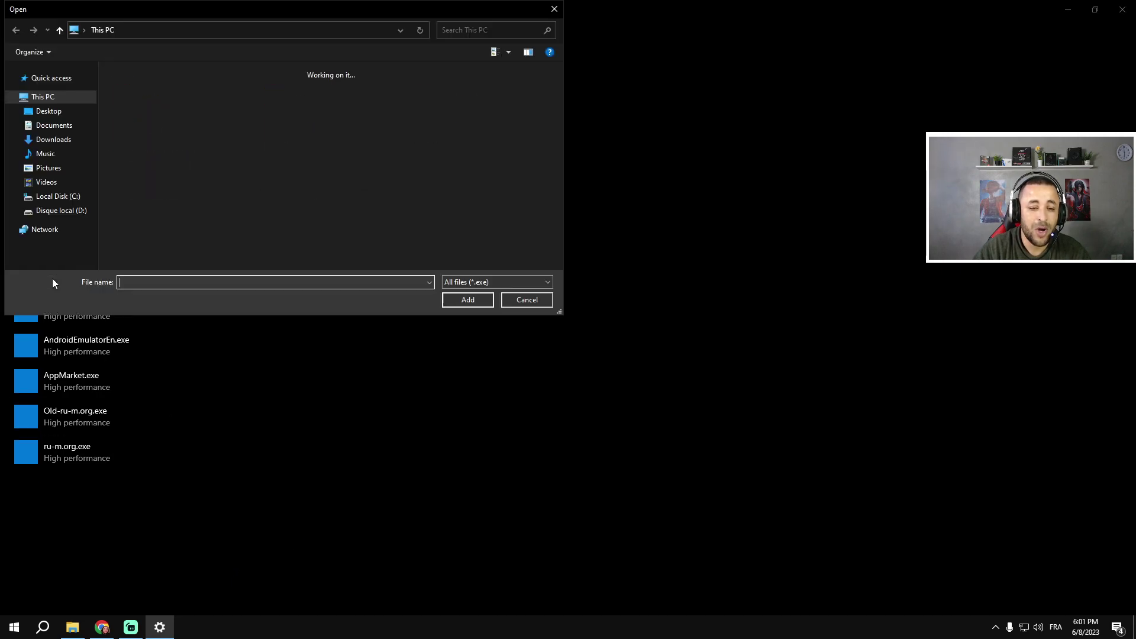
double_click(184, 194)
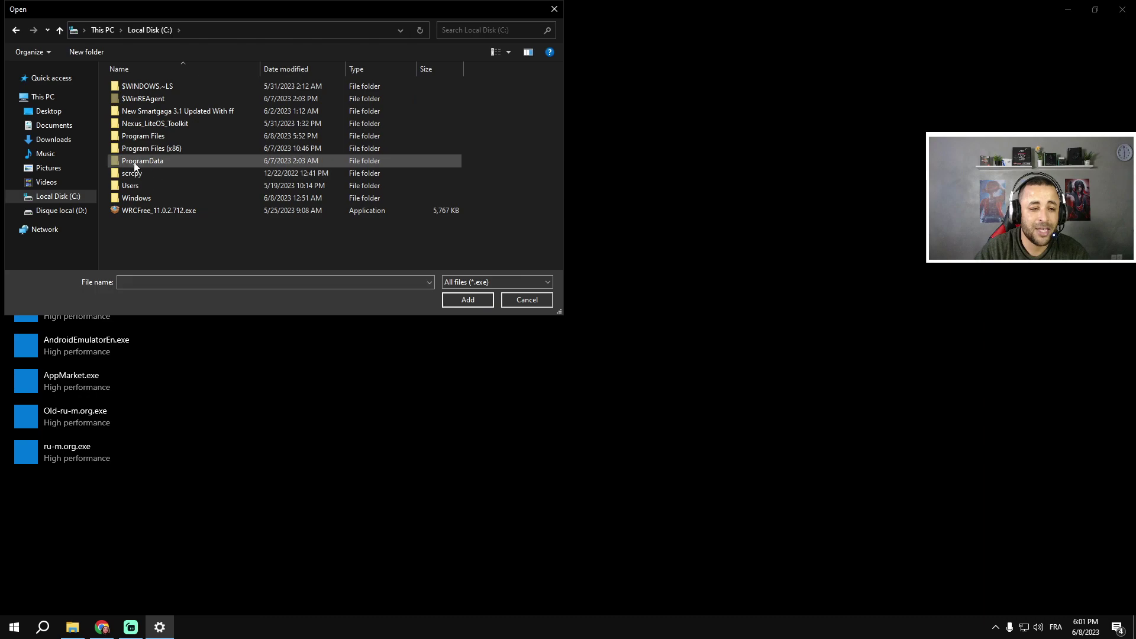
double_click(138, 200)
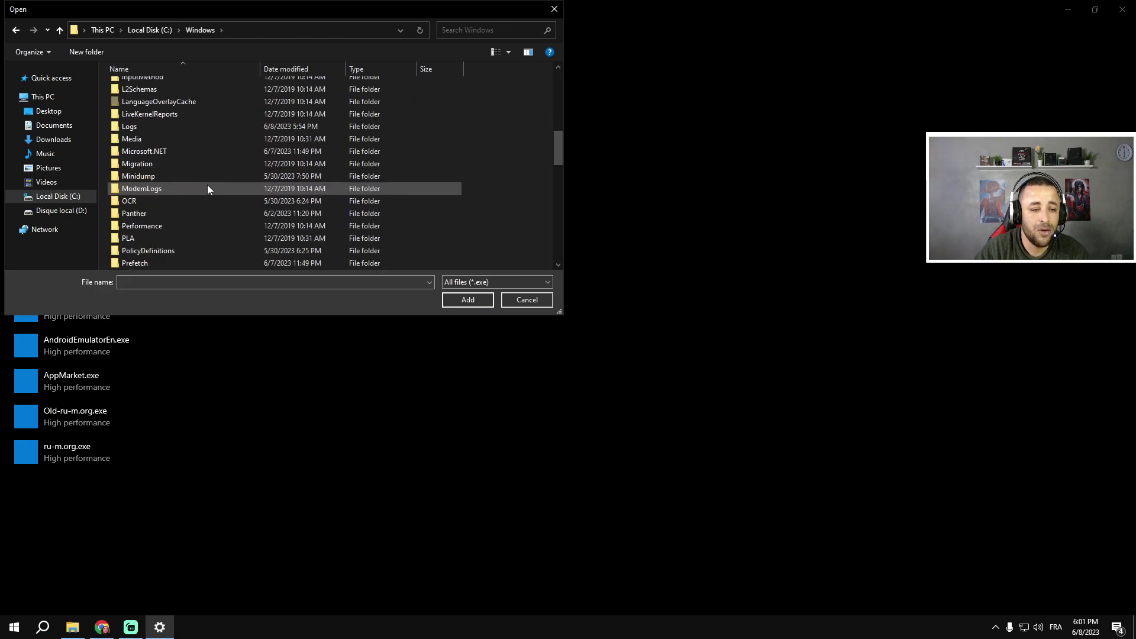
scroll(205, 186, "down", 20)
left_click(129, 189)
left_click(471, 297)
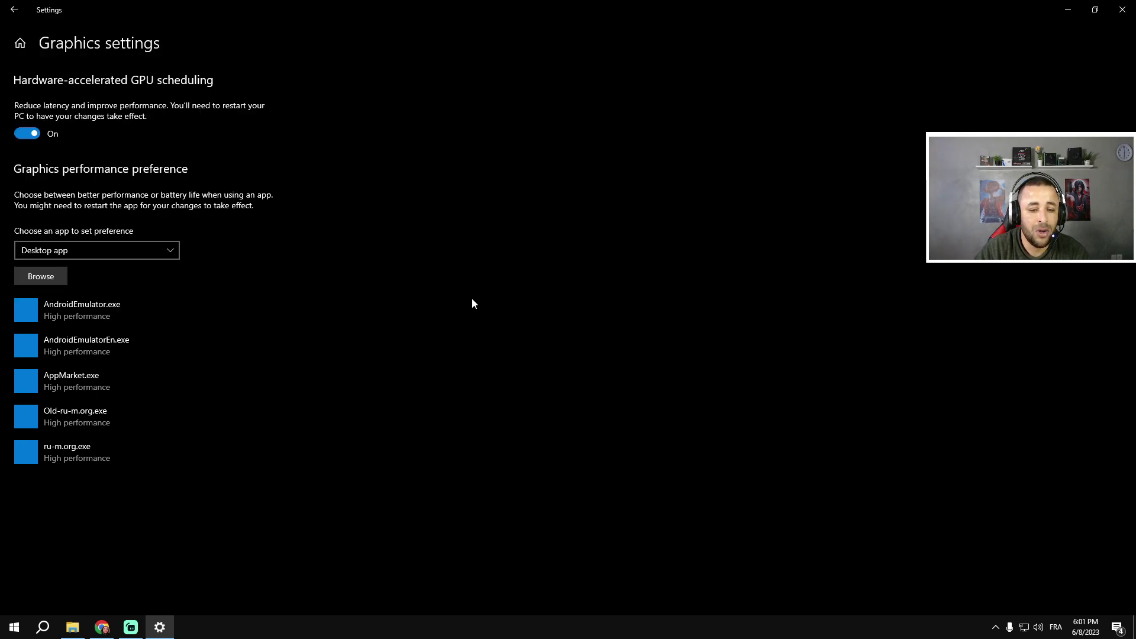
left_click(198, 496)
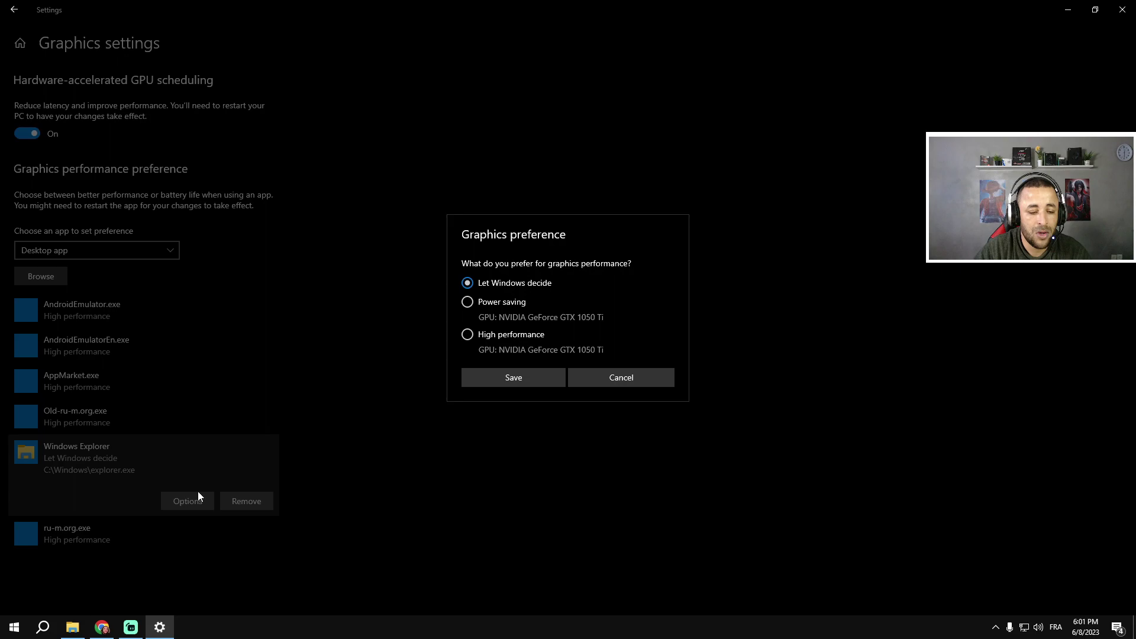
left_click(513, 379)
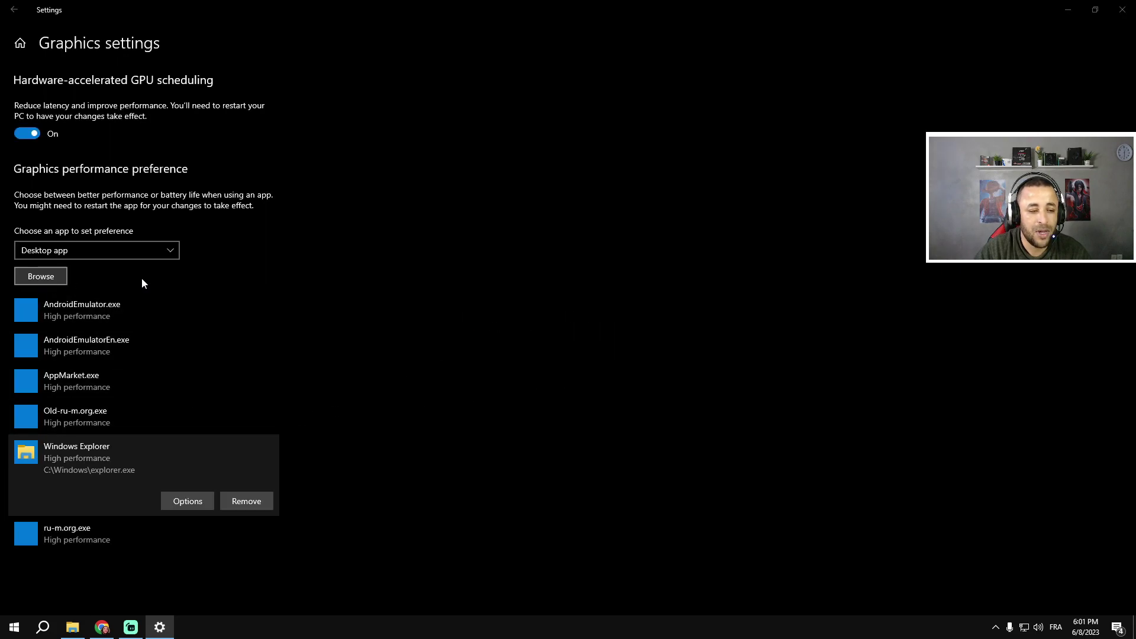
Add dwm.exe from C:\Windows\System32 to the graphics performance preference list
scroll(175, 213, "down", 18)
scroll(175, 213, "down", 5)
scroll(176, 213, "up", 5)
double_click(155, 185)
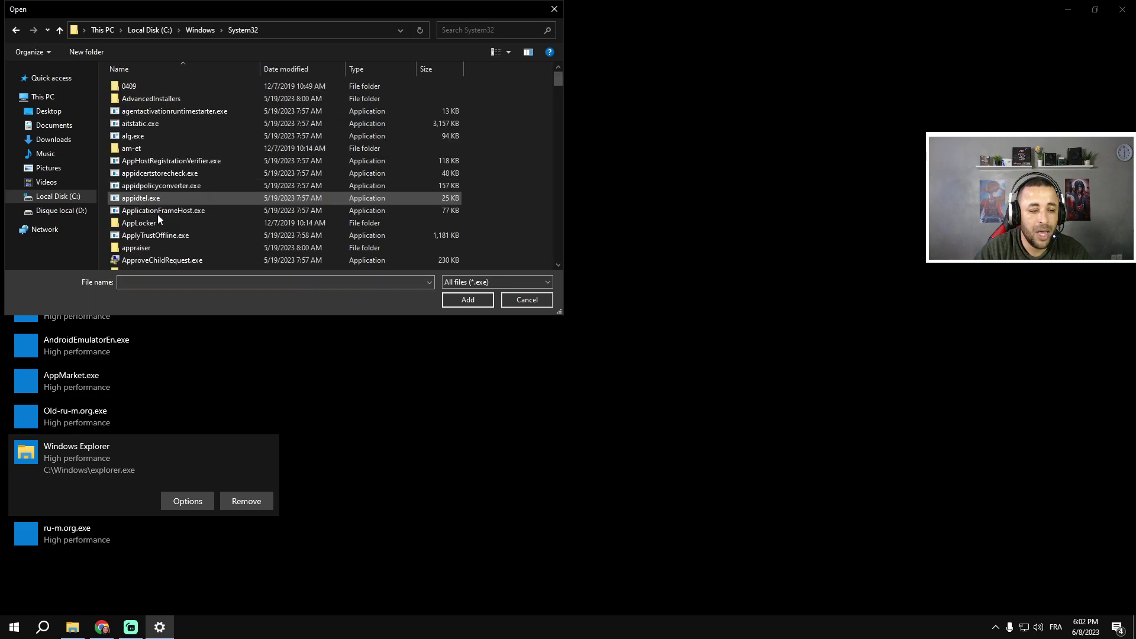
left_click(174, 283)
type("s")
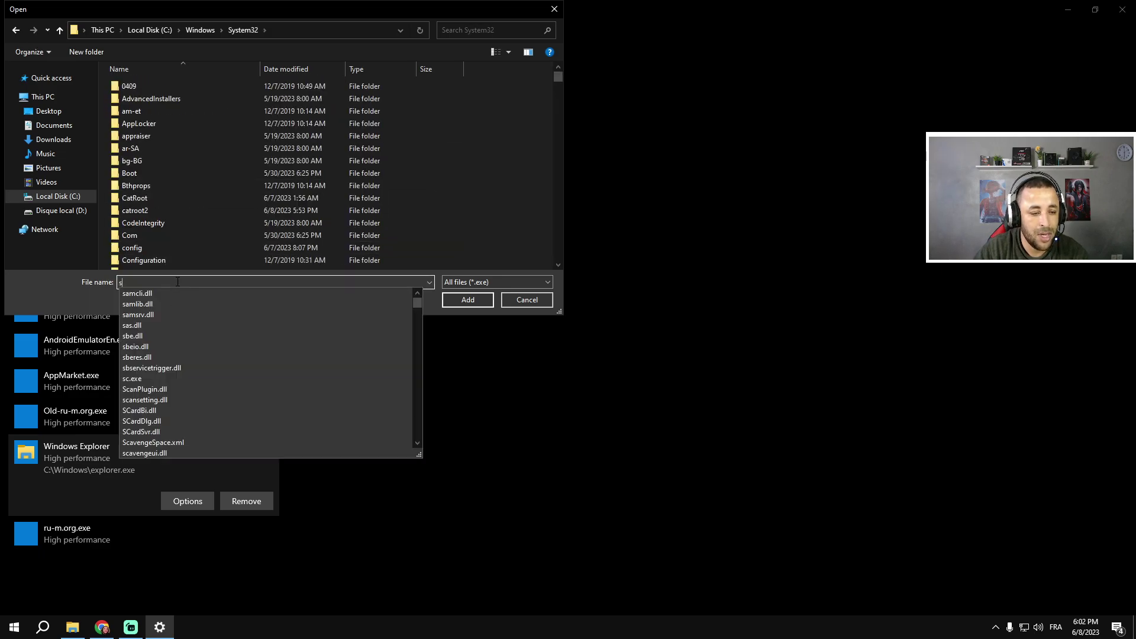
key("BackSpace")
type("dwm")
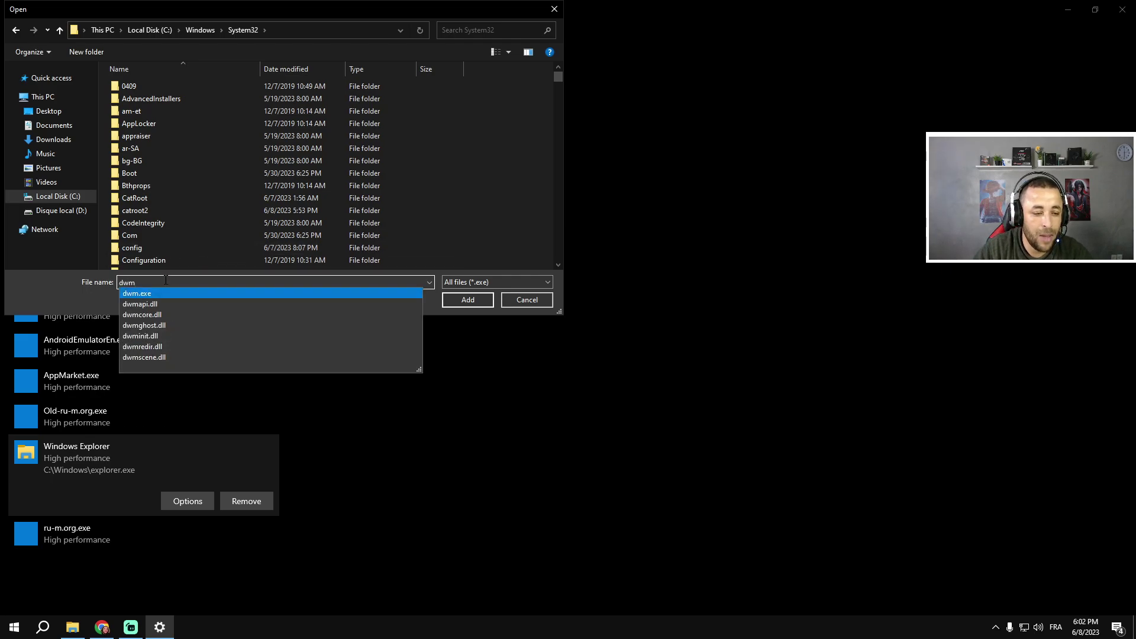
key("Return")
left_click(452, 300)
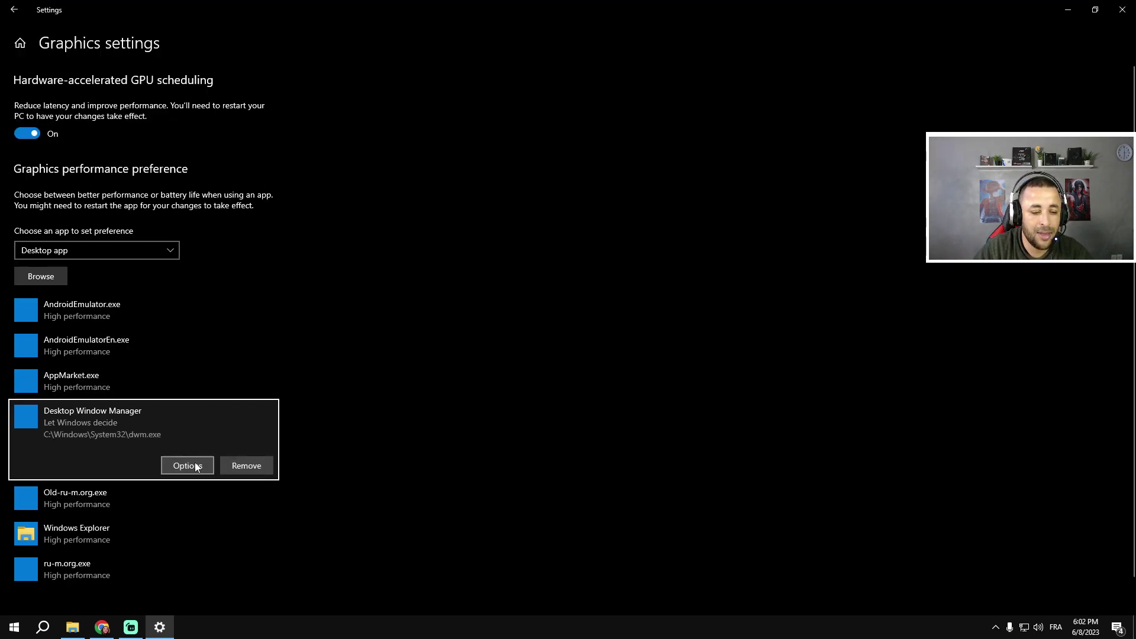
Save the graphics preference of Desktop Window Manager as High performance and close the Windows settings
left_click(188, 465)
left_click(507, 382)
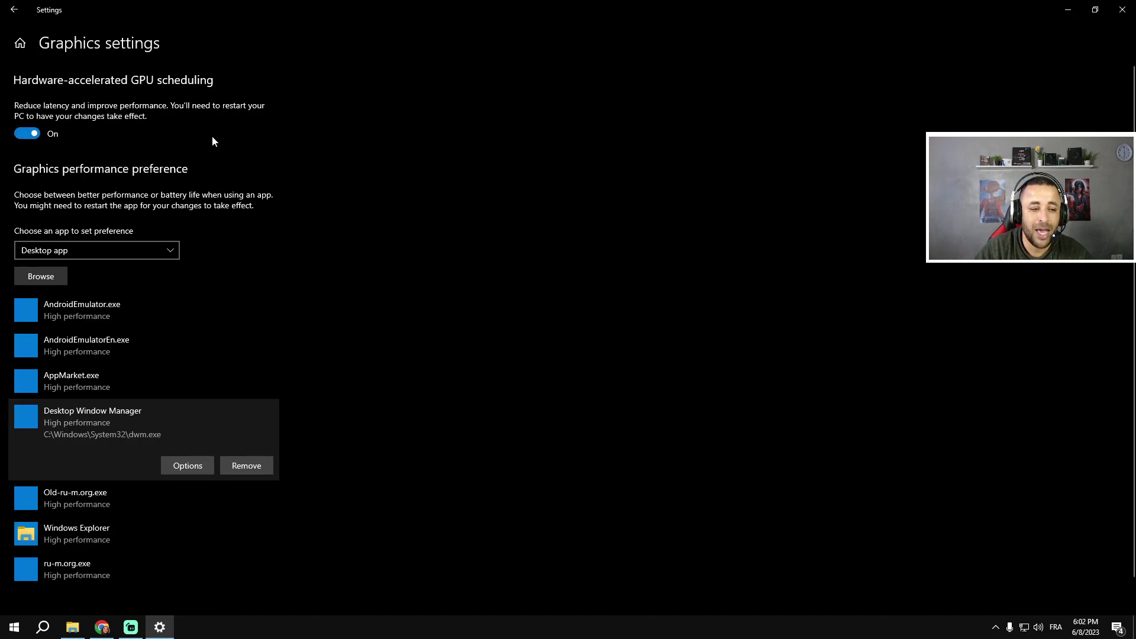
left_click(1121, 9)
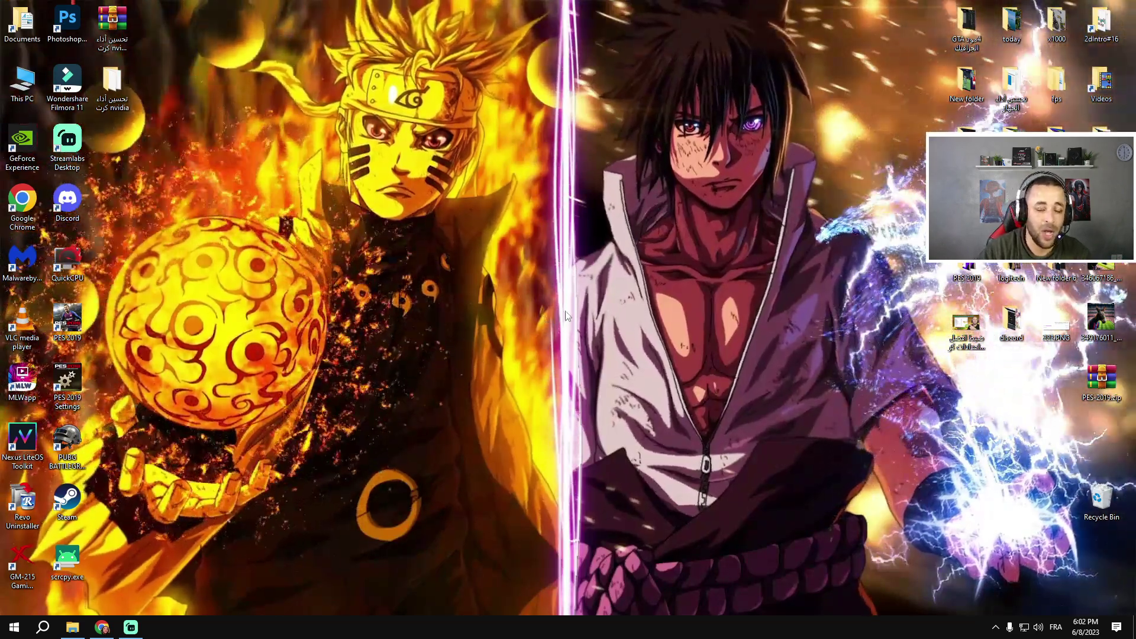
Check in GeForce Experience whether the installed Game Ready Driver is the latest, and close the program
double_click(35, 158)
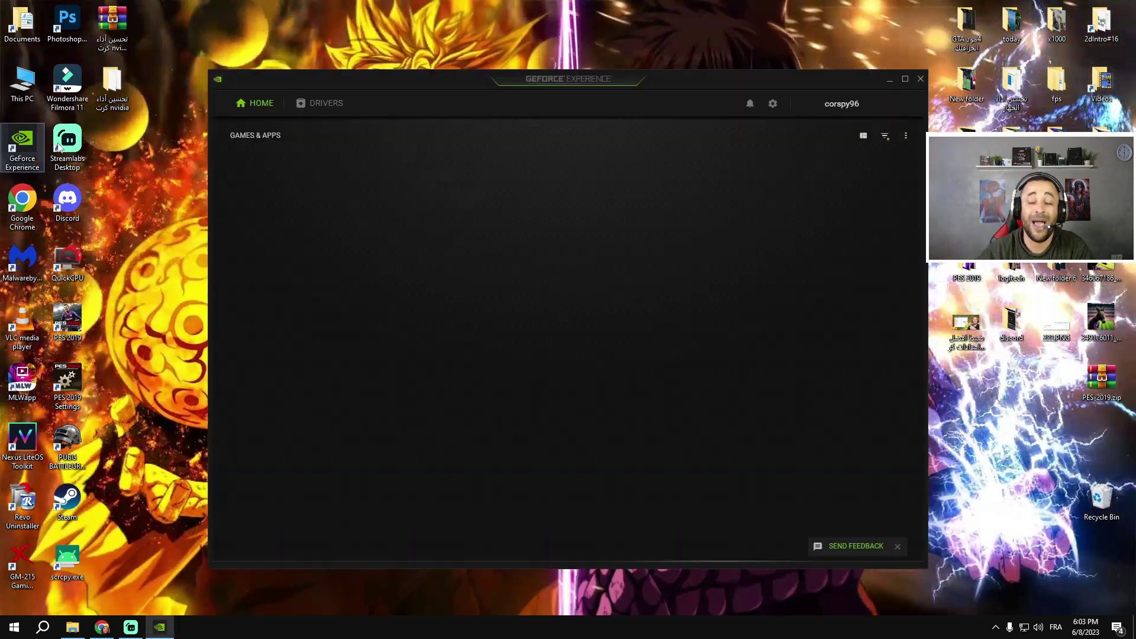
left_click(318, 104)
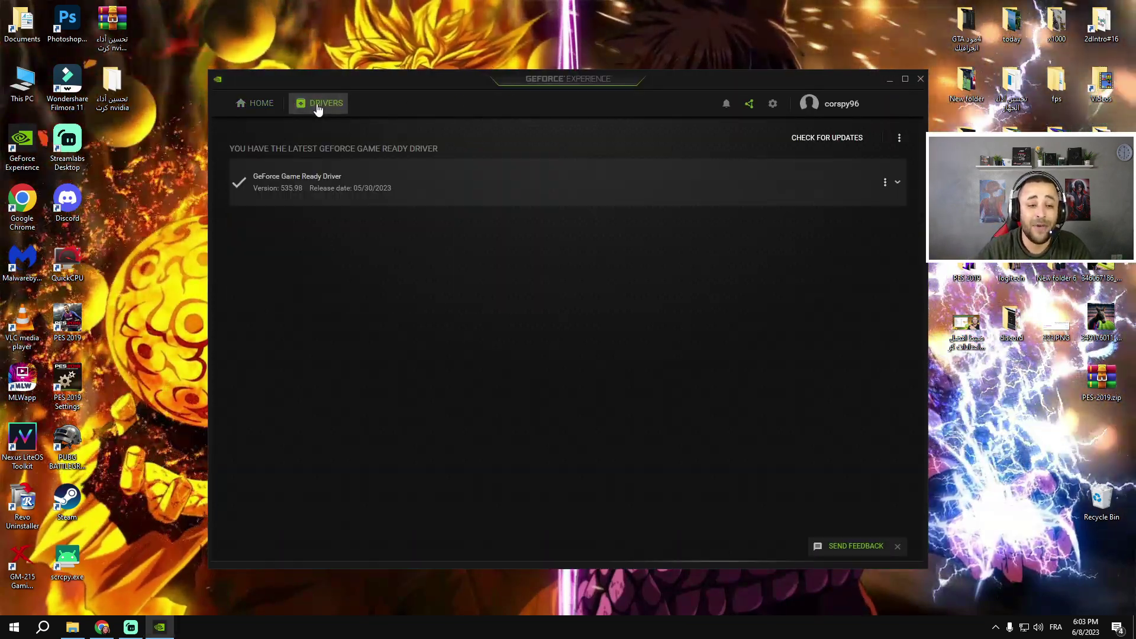
left_click(389, 193)
left_click(389, 194)
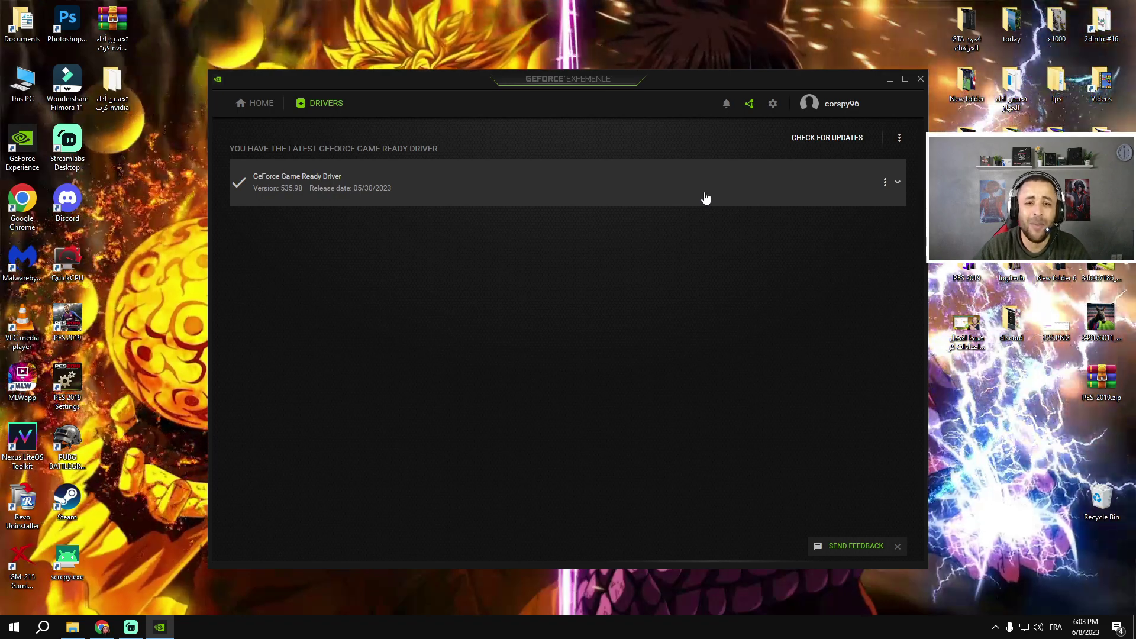
left_click(920, 80)
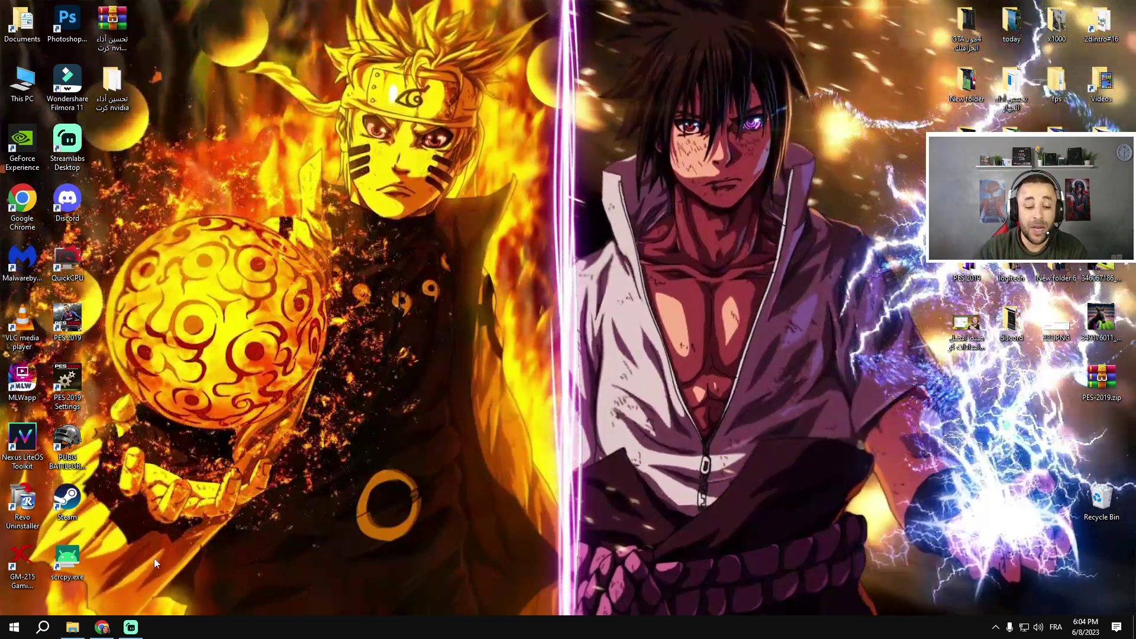
In Chrome, search for nvidia drivers, open NVIDIA's official driver page, and look up the GeForce GTX 1050 Ti Game Ready Driver for Windows 10 64-bit
left_click(102, 626)
left_click(577, 11)
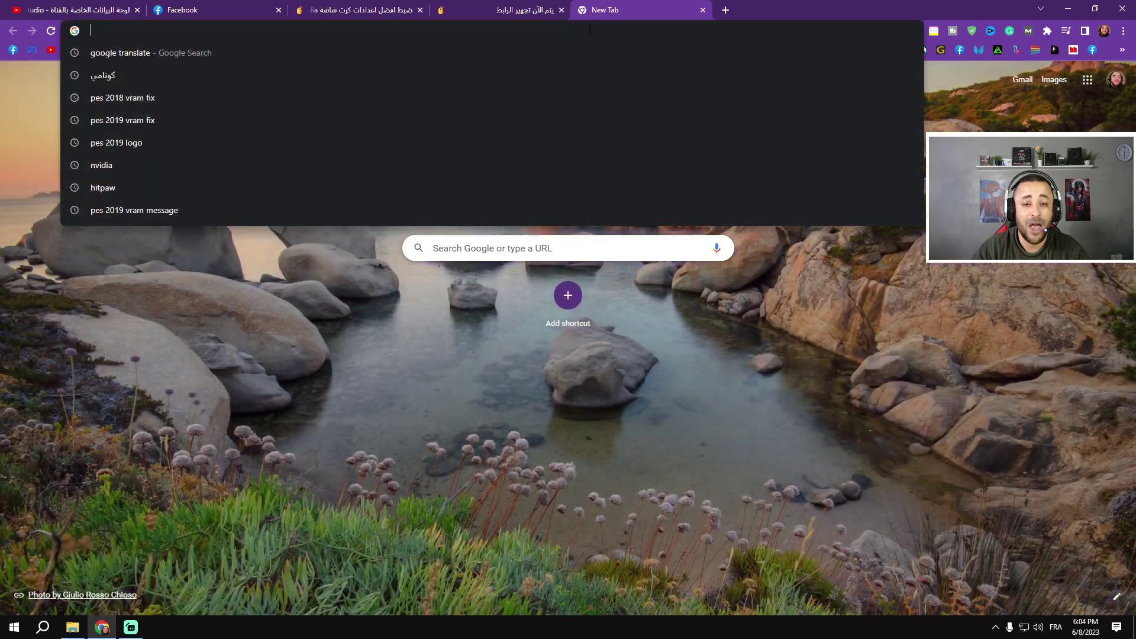
type("nvi")
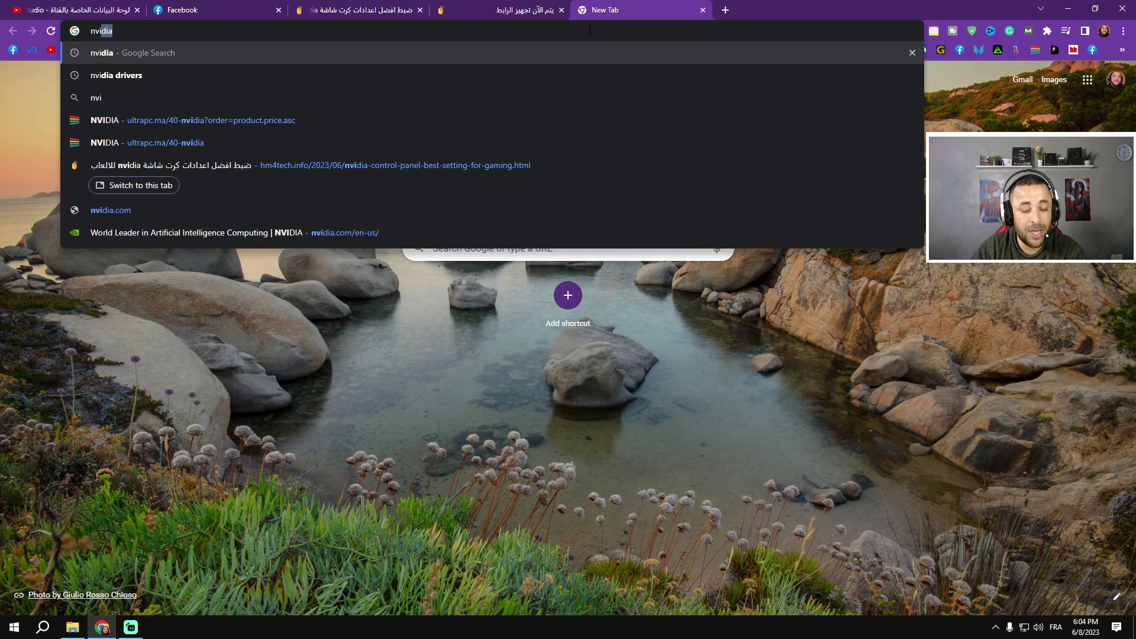
left_click(177, 77)
left_click(171, 204)
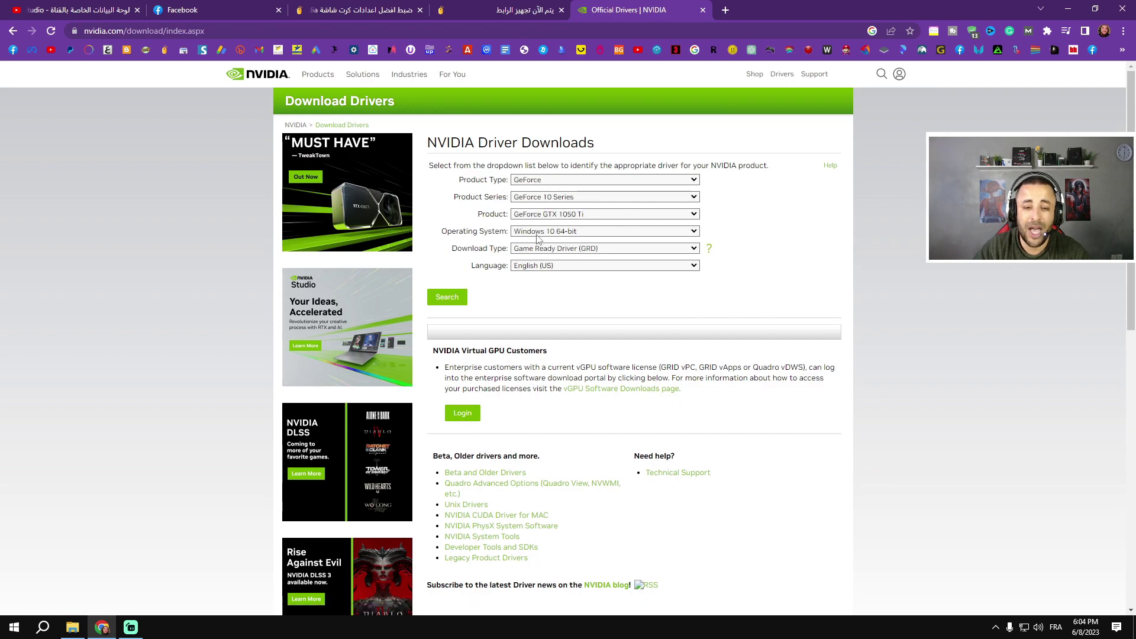
left_click(461, 300)
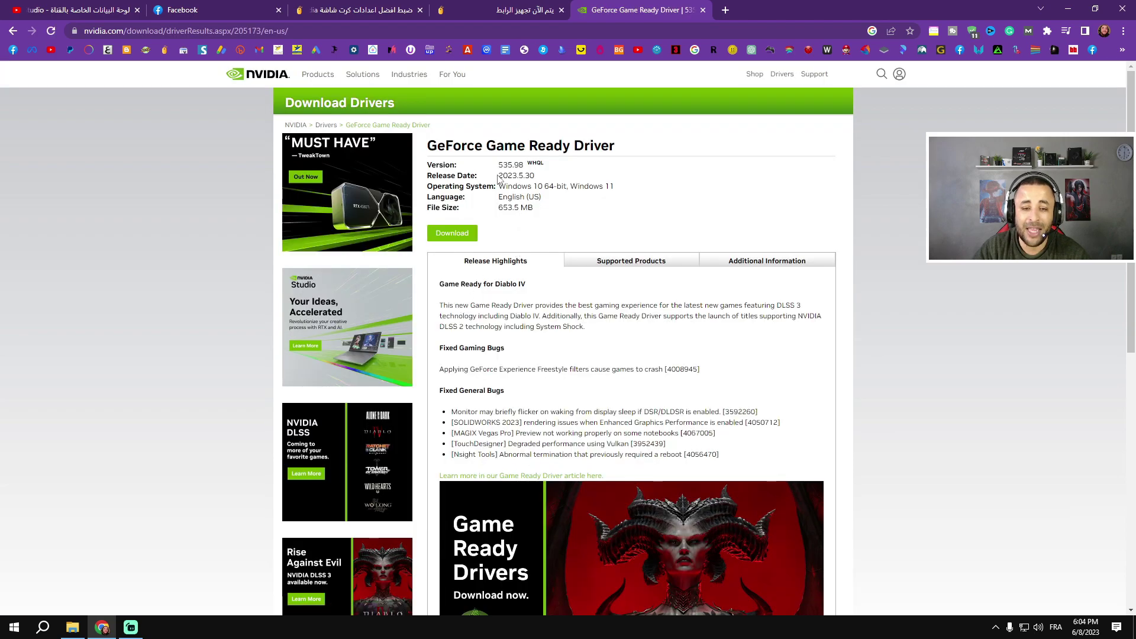
Start downloading the 535.98 Game Ready Driver with the resume option for the existing file, close the download window, and minimize the browser
left_click(458, 236)
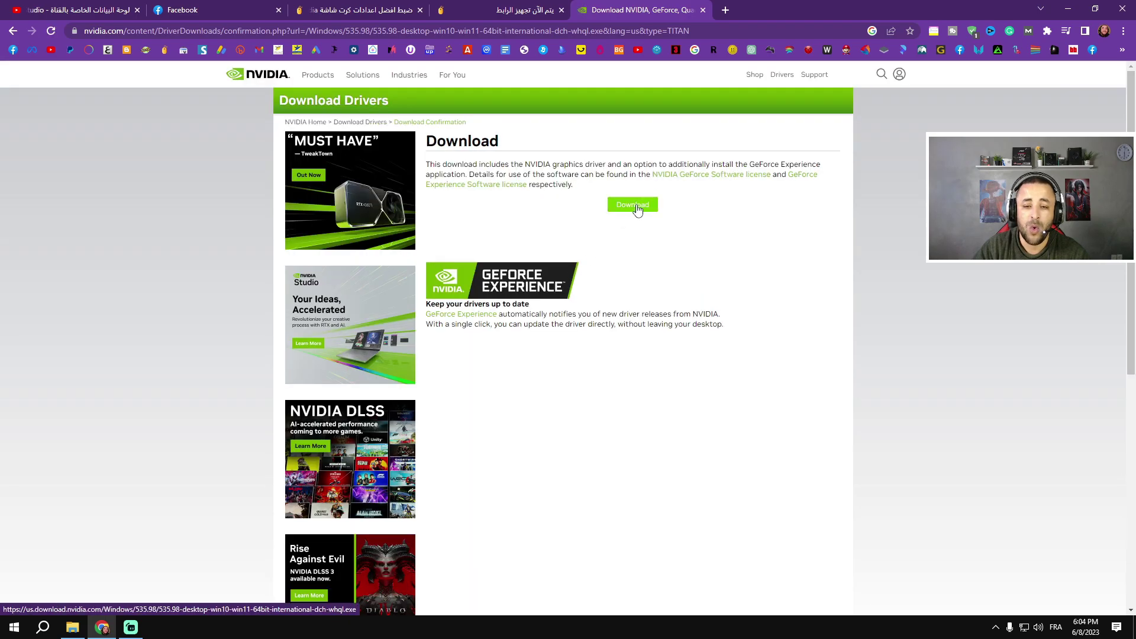
left_click(633, 205)
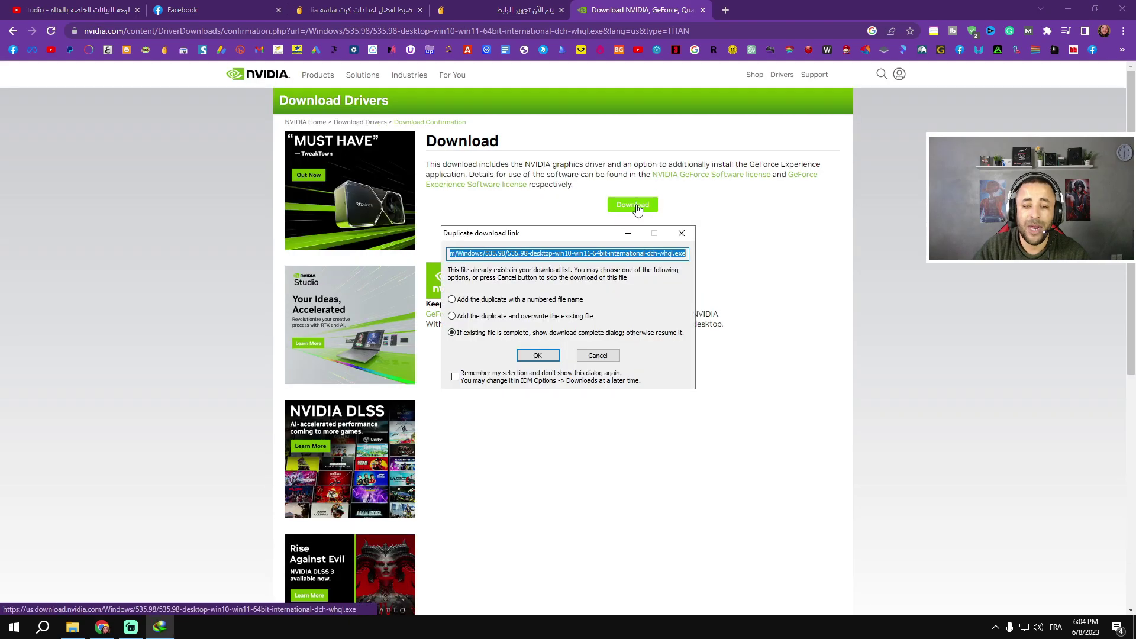
left_click(540, 355)
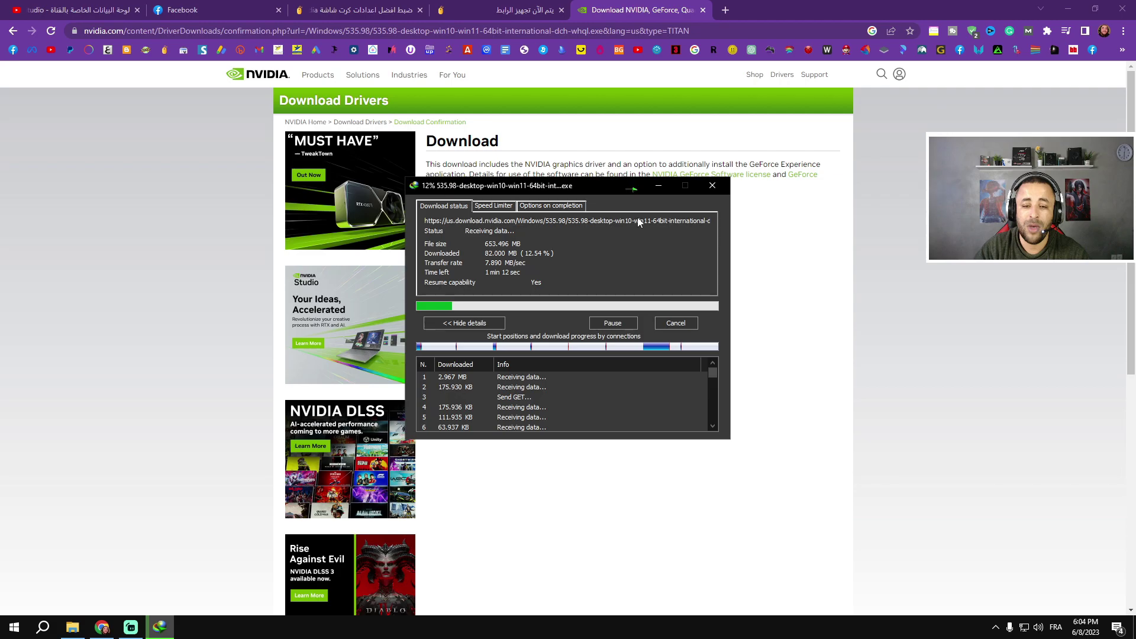
left_click(712, 187)
left_click(1068, 6)
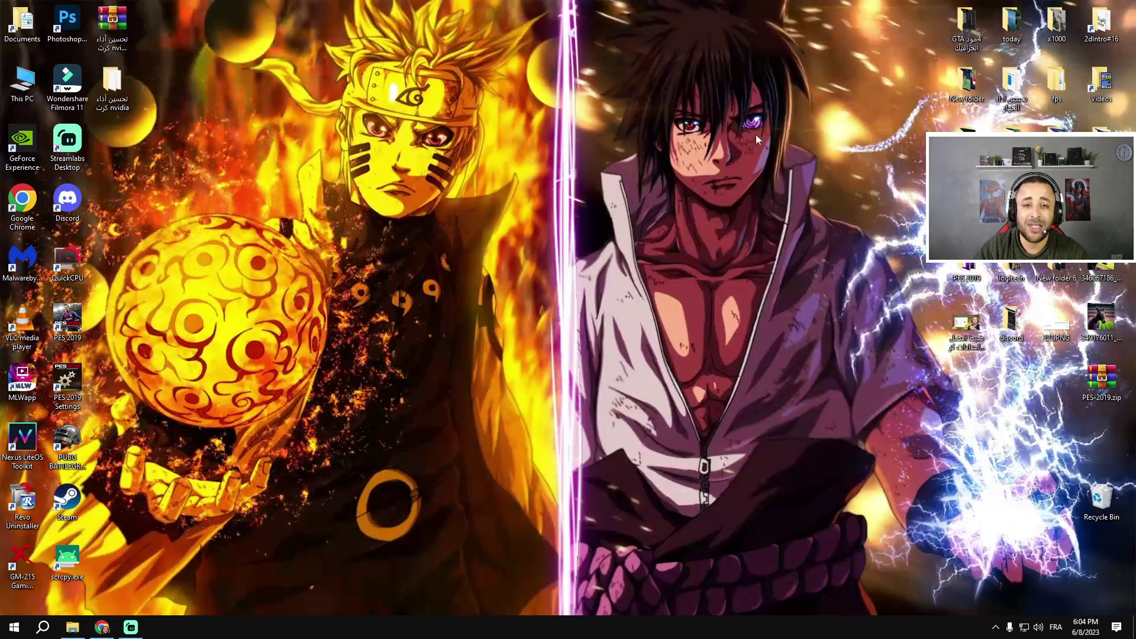